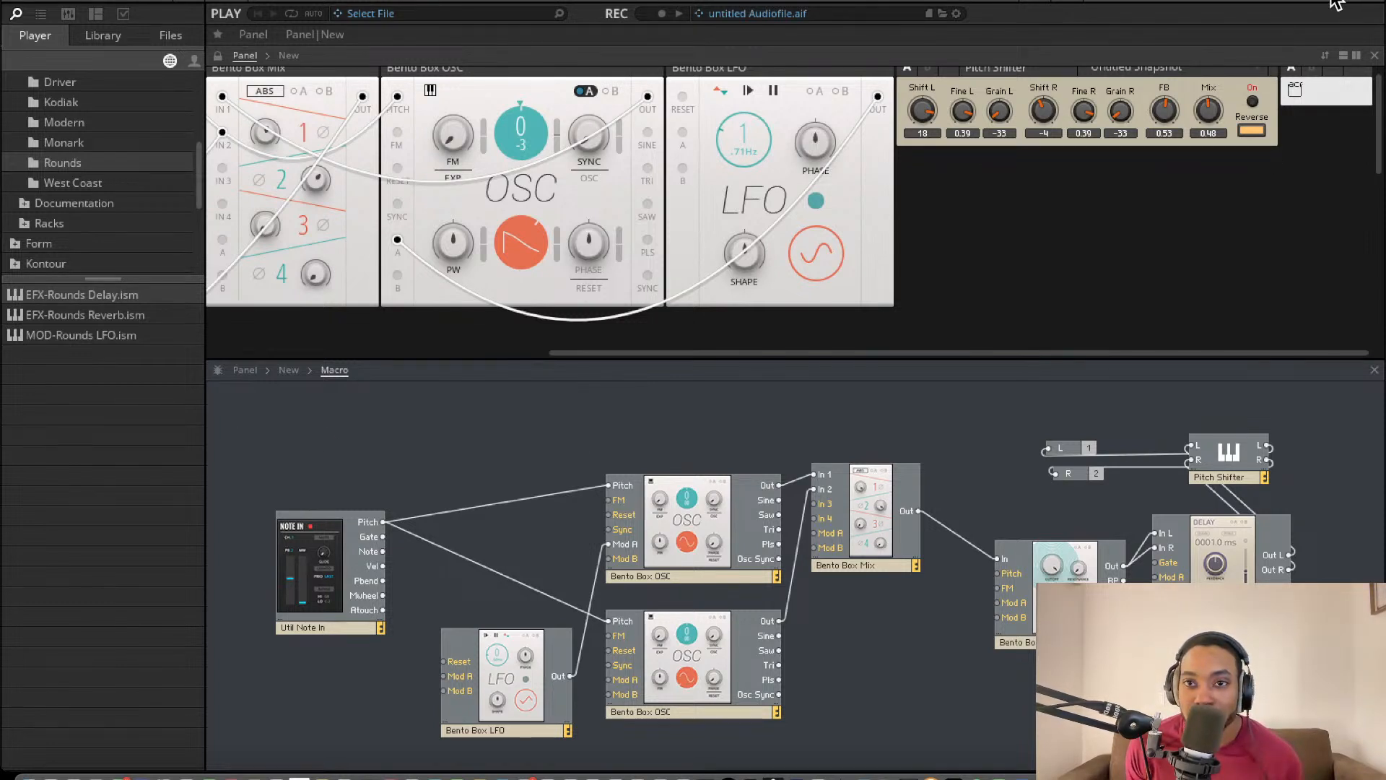
- Turn on the Pitch Shifter, adjust the Bento Box LFO's phase and set its rate to about 97 Hz
click(1252, 102)
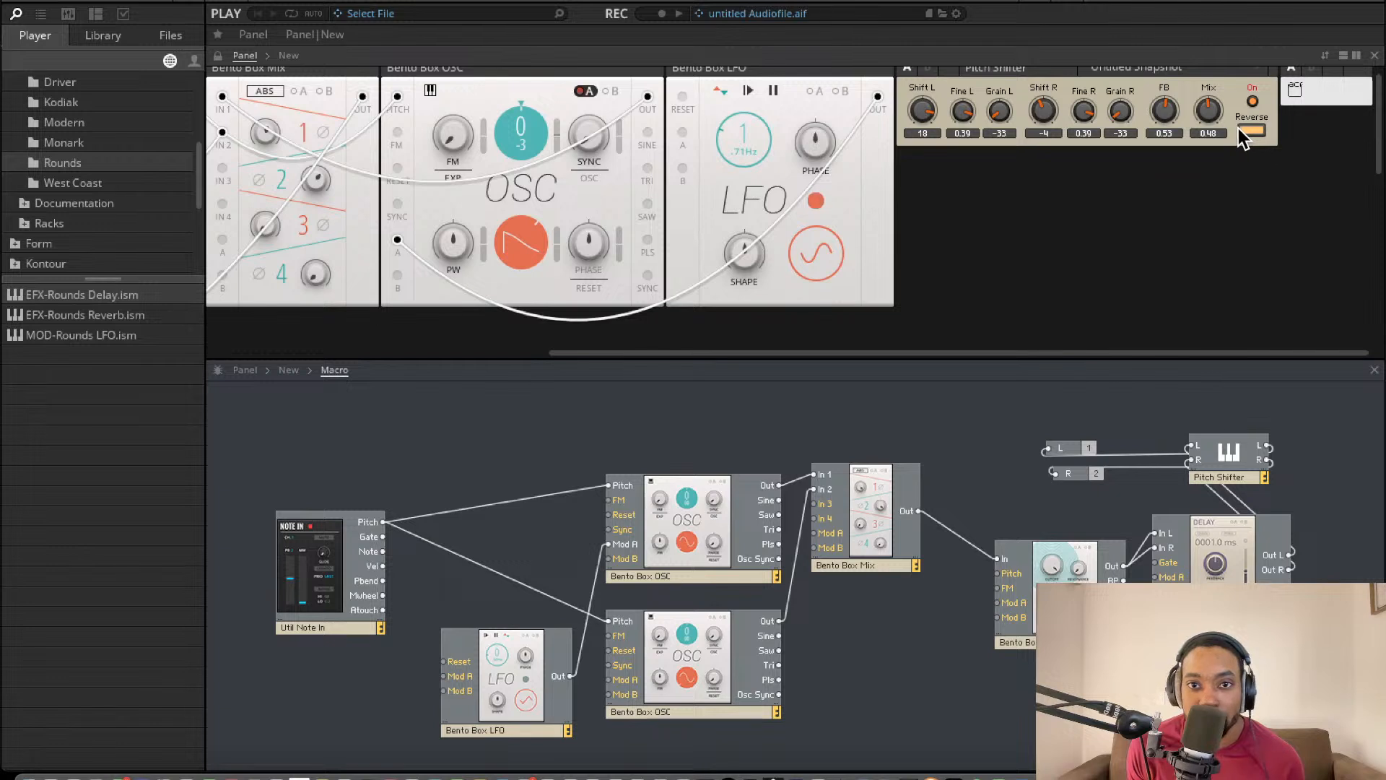
drag(815, 146, 801, 4)
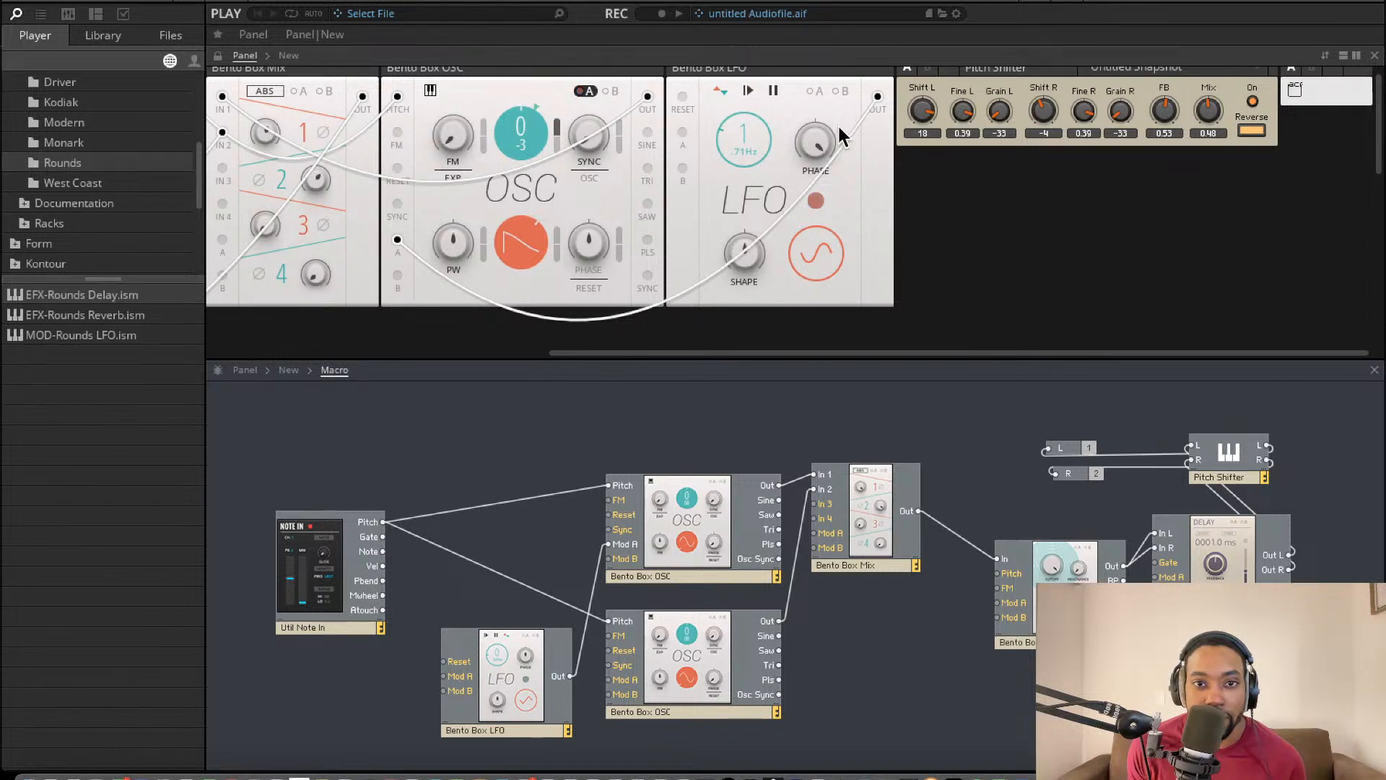
drag(744, 138, 1215, 18)
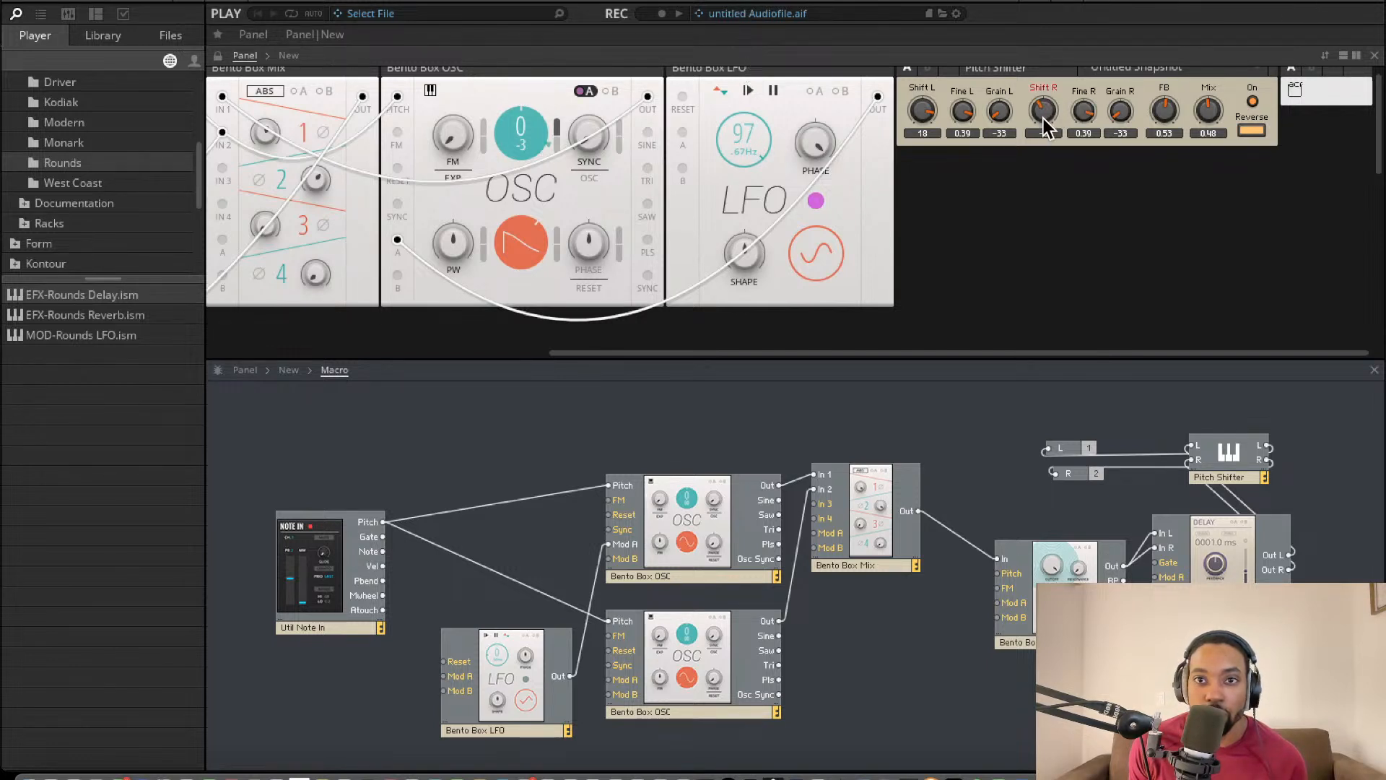
- Set the oscillator's pitch to -4 and the Pitch Shifter's Shift R to -24, and switch the Pitch Shifter's On and Reverse off
drag(1039, 112, 1043, 78)
drag(517, 121, 516, 126)
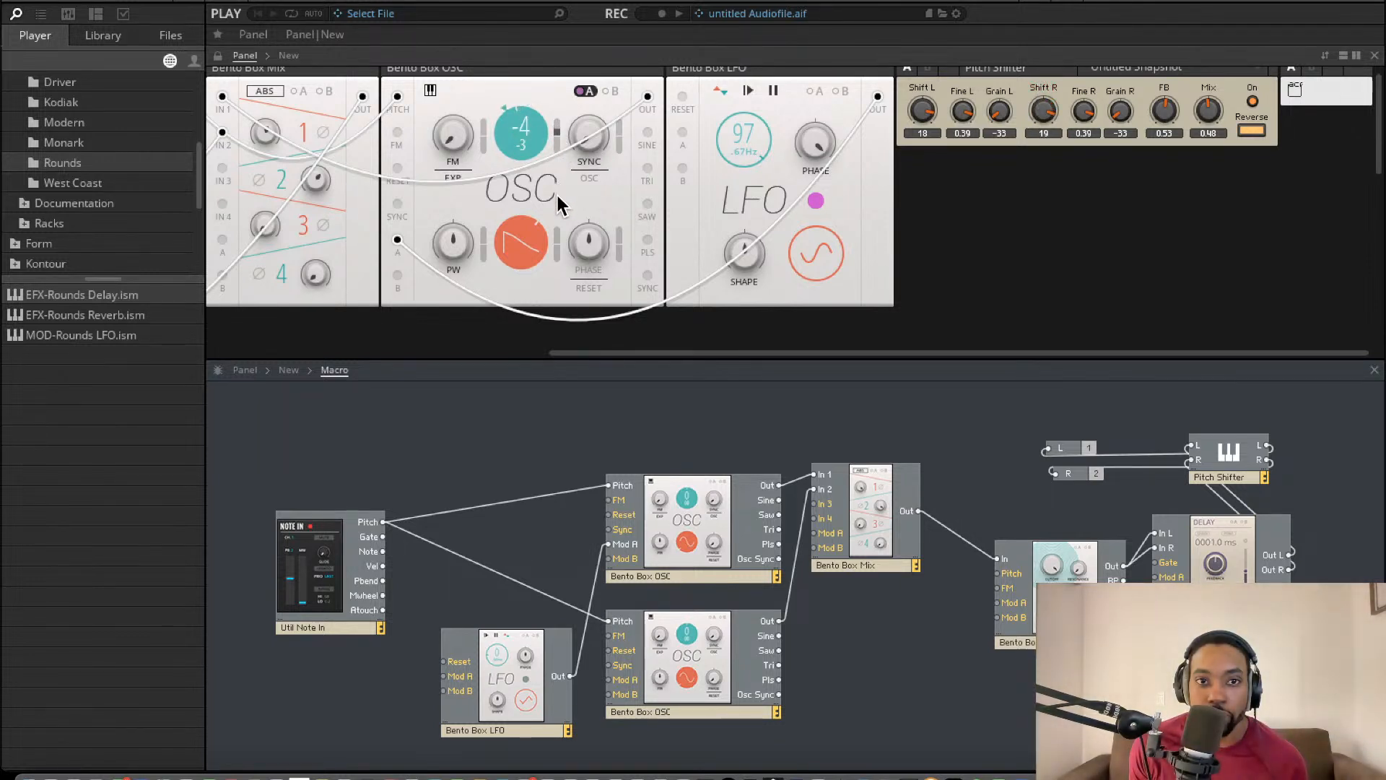
drag(1044, 224, 1047, 232)
click(1253, 101)
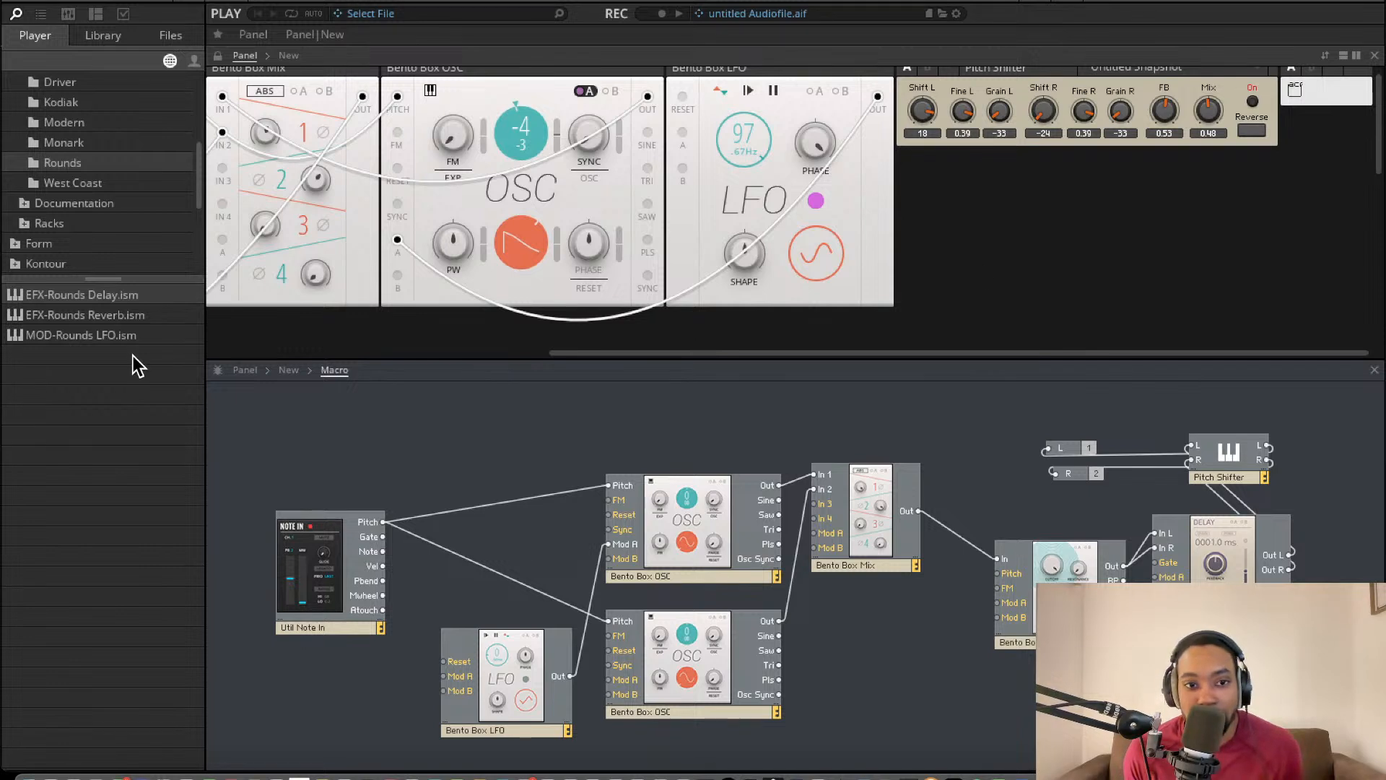
click(248, 433)
key(ctrl+a)
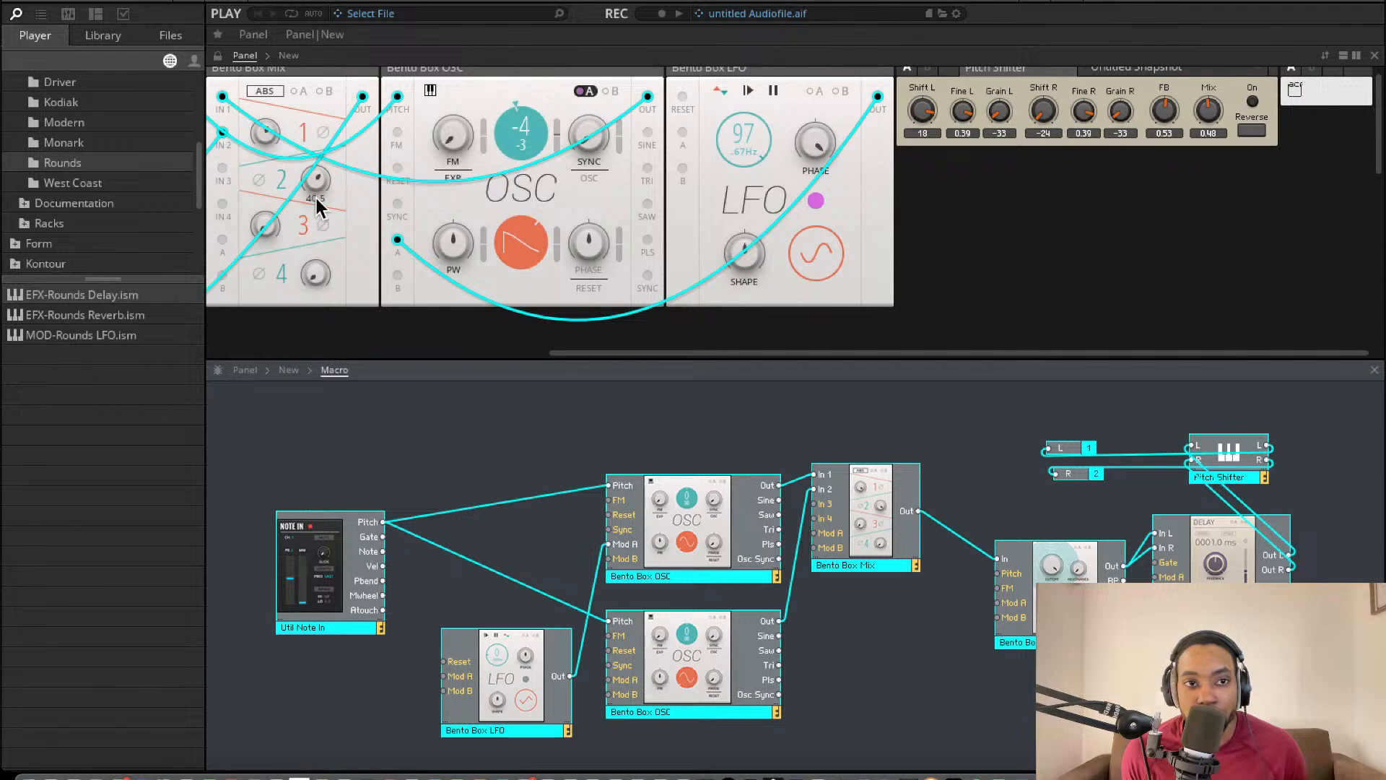
scroll(318, 207, down, 1)
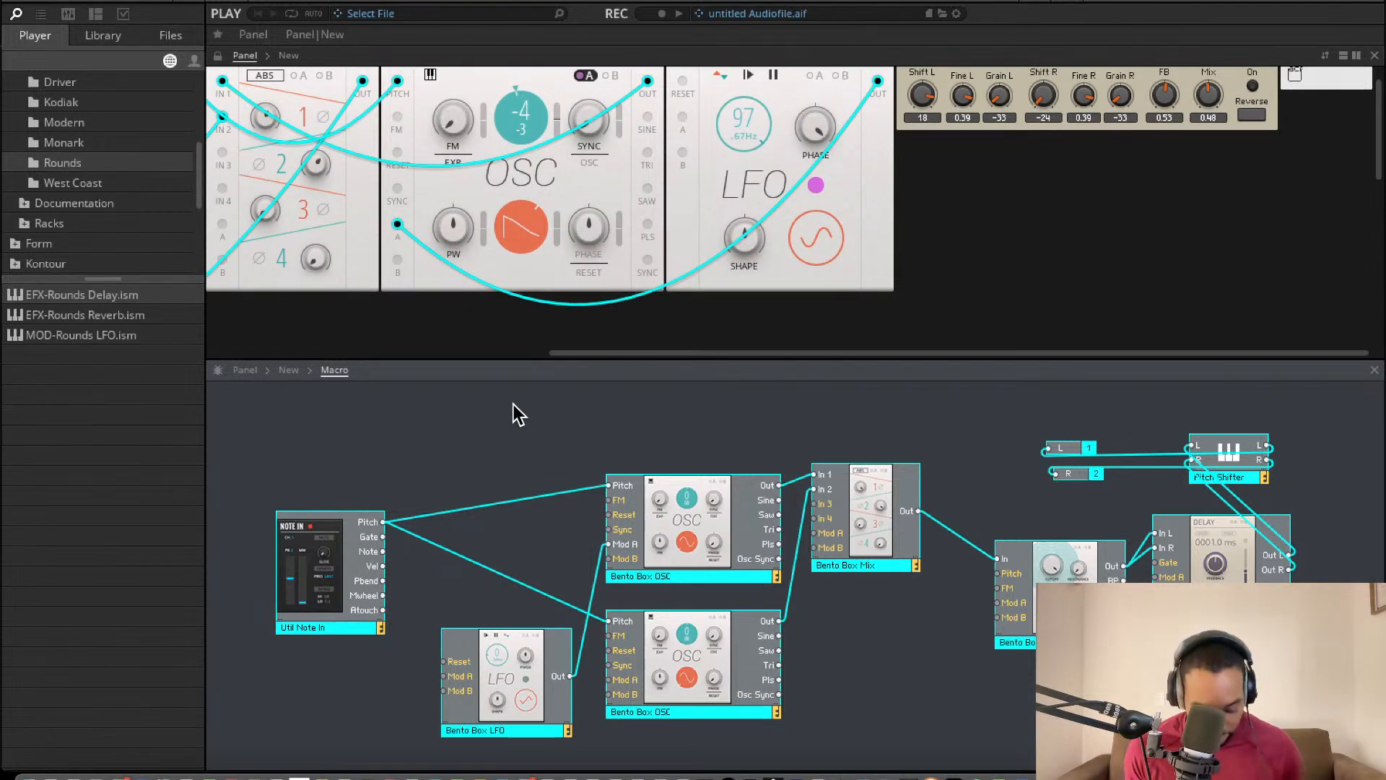
click(128, 0)
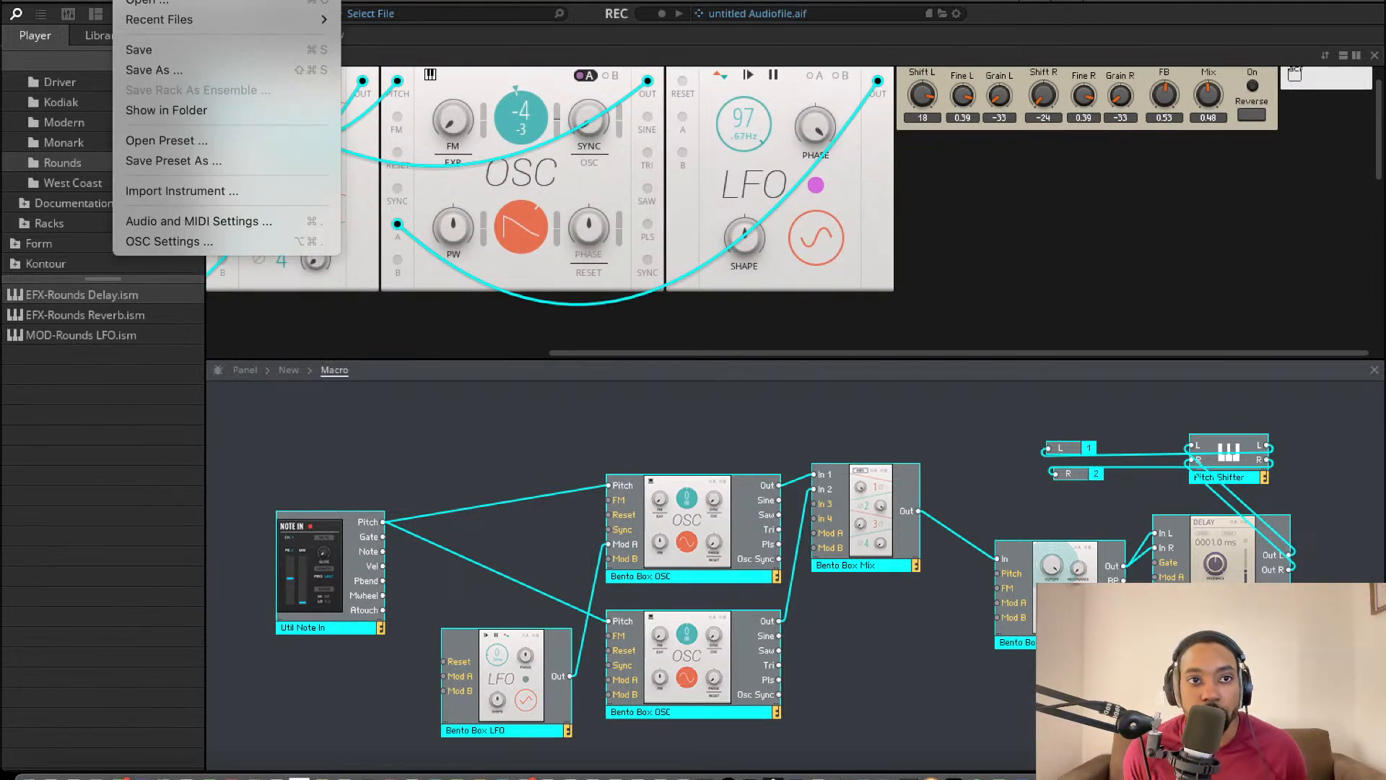
click(148, 0)
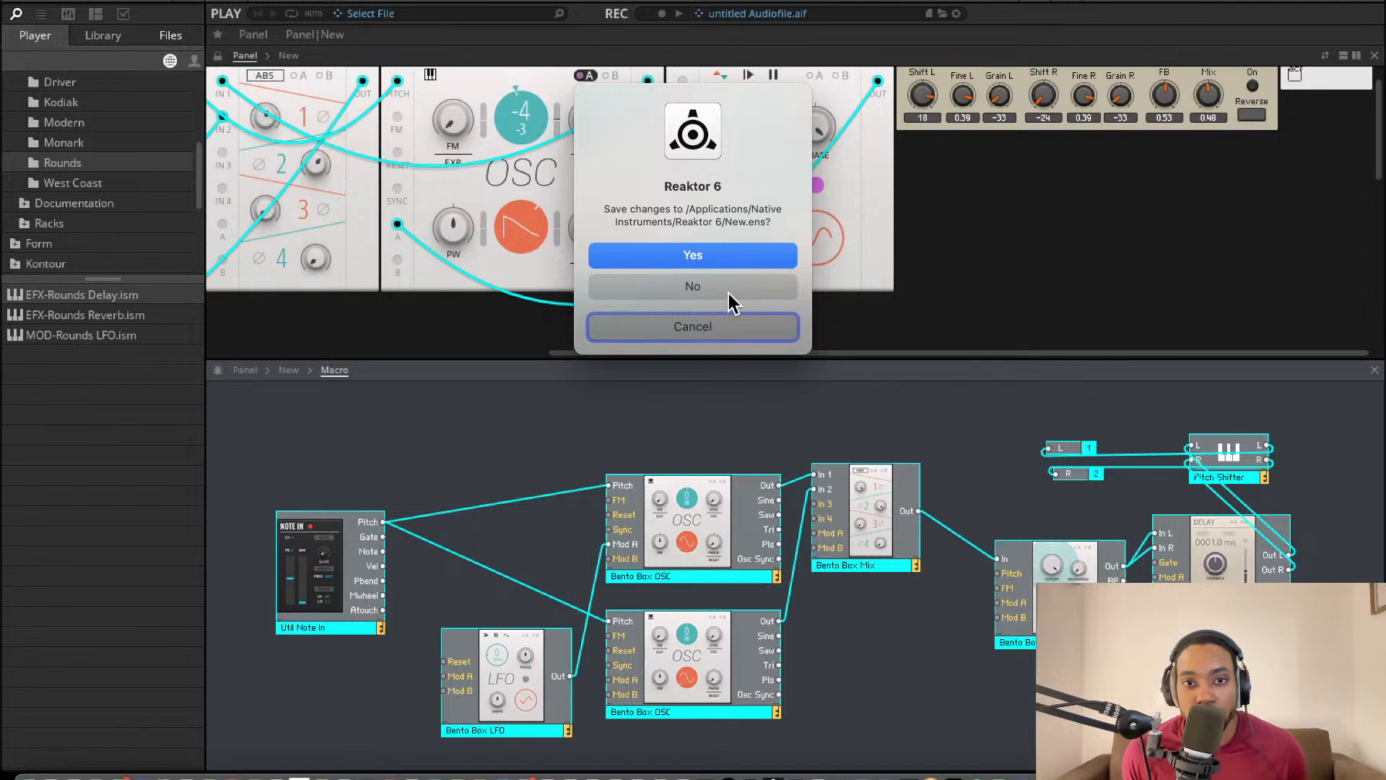
click(719, 324)
- Save the ensemble as Hanz1LS.ens in the Racks folder
click(137, 0)
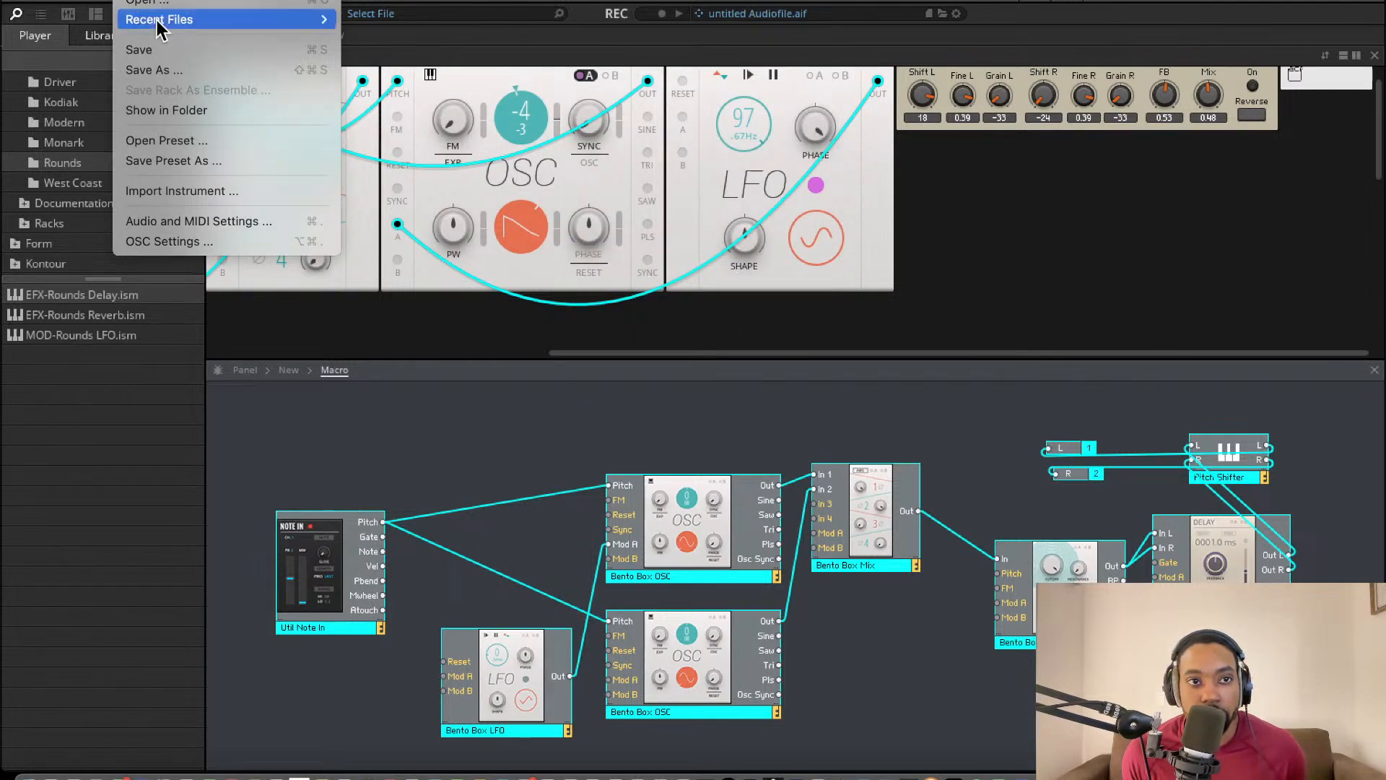
click(154, 70)
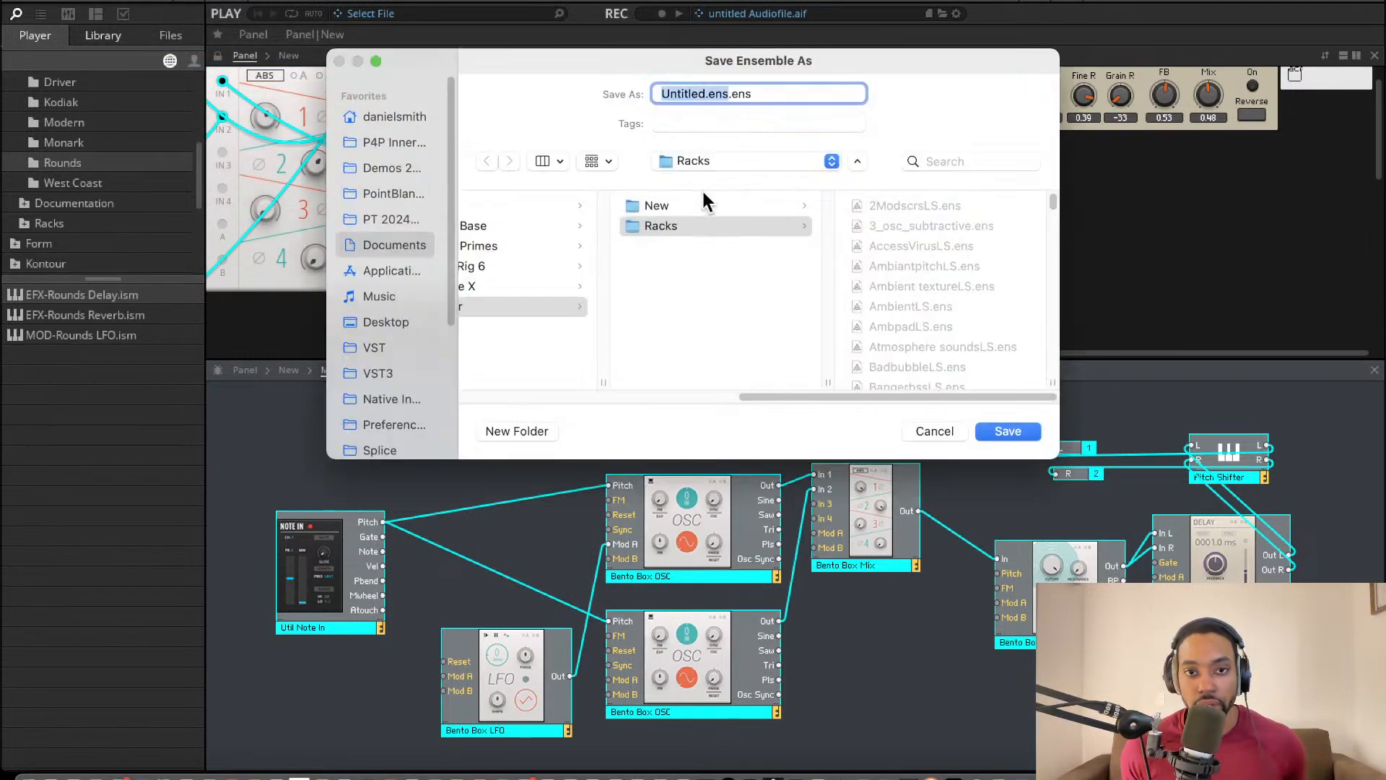
key(BackSpace)
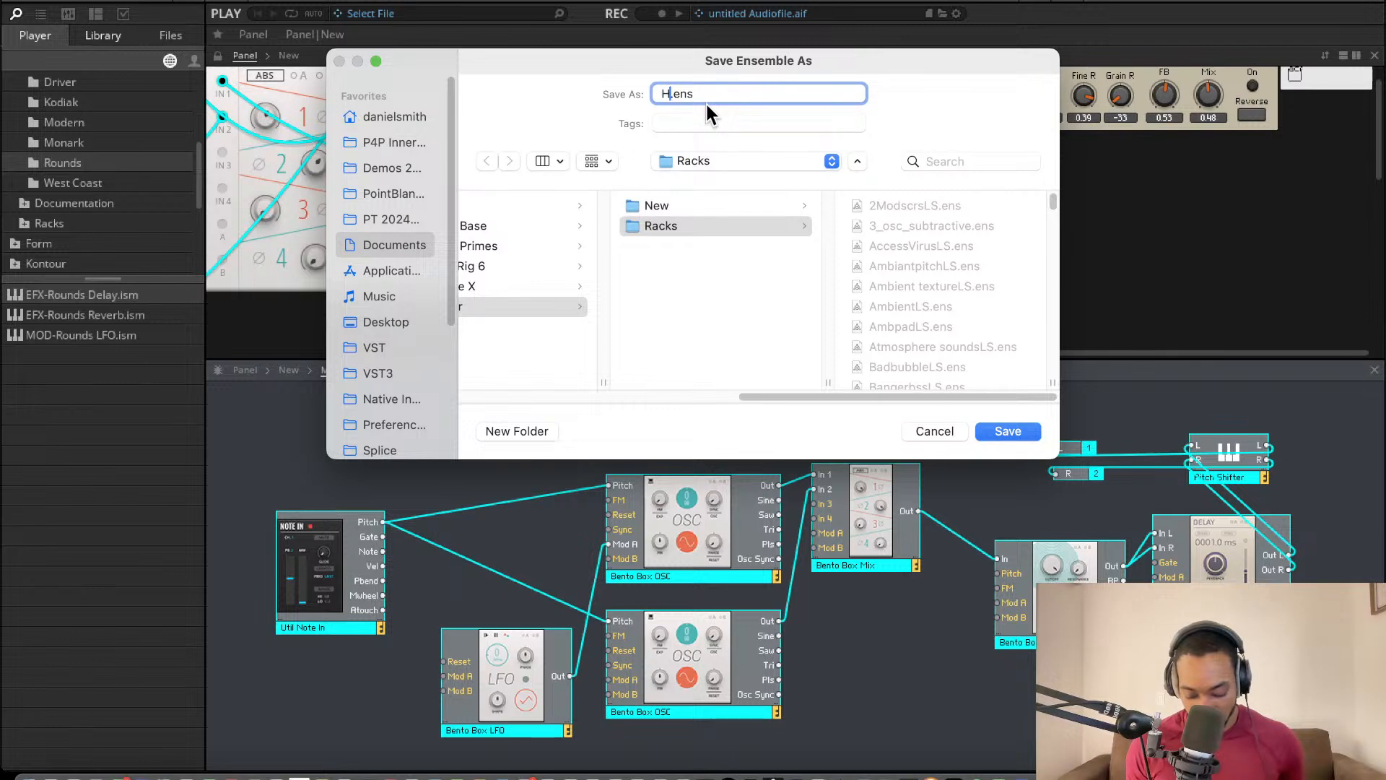
text(Hanz1LS)
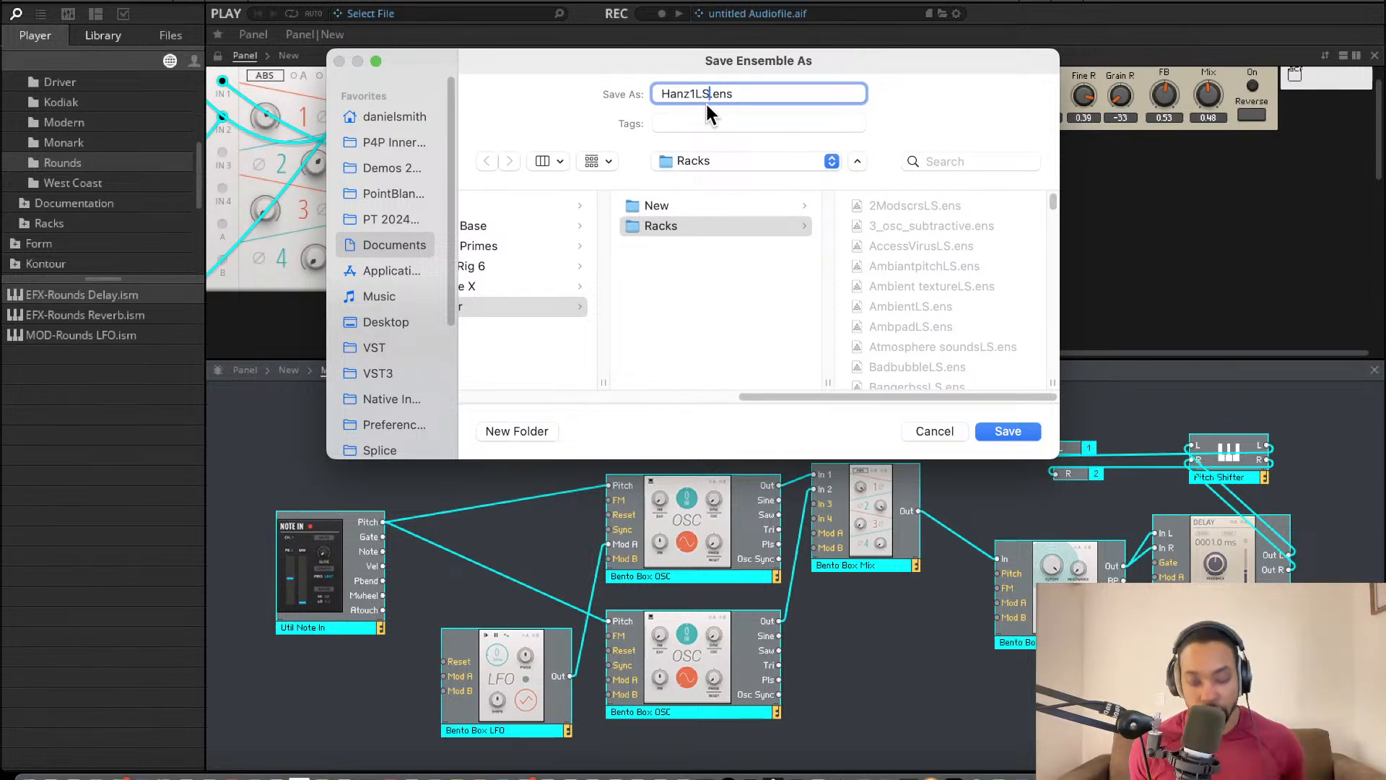
click(993, 431)
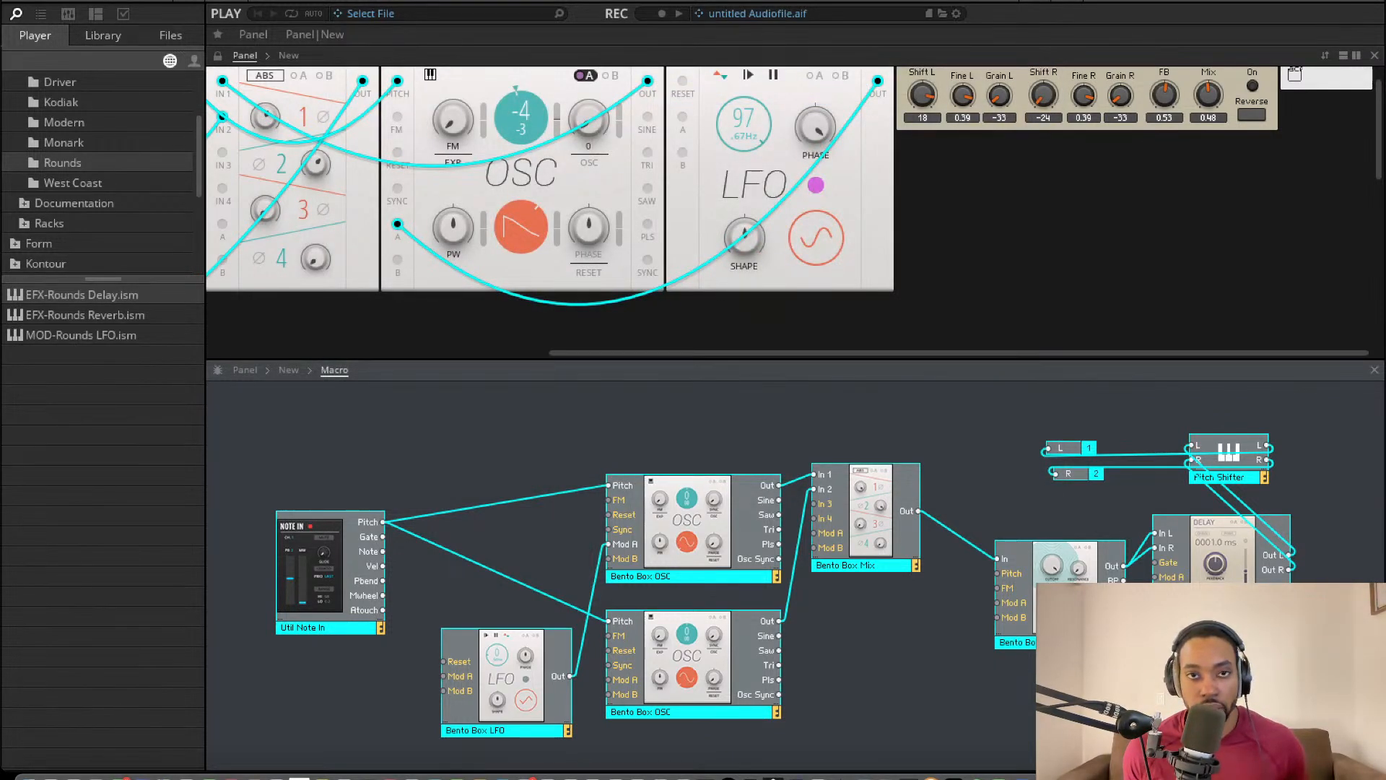
- Create a new blank ensemble
click(132, 0)
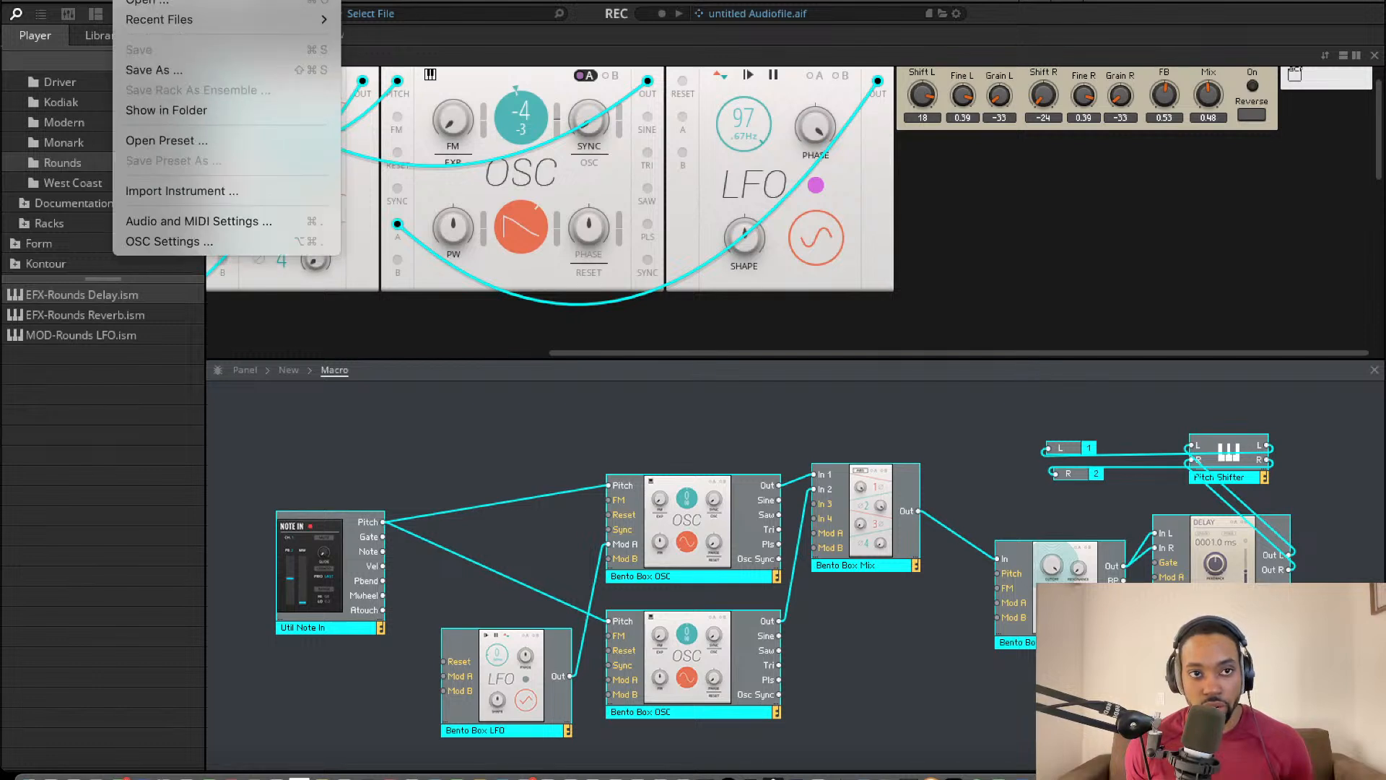
click(159, 0)
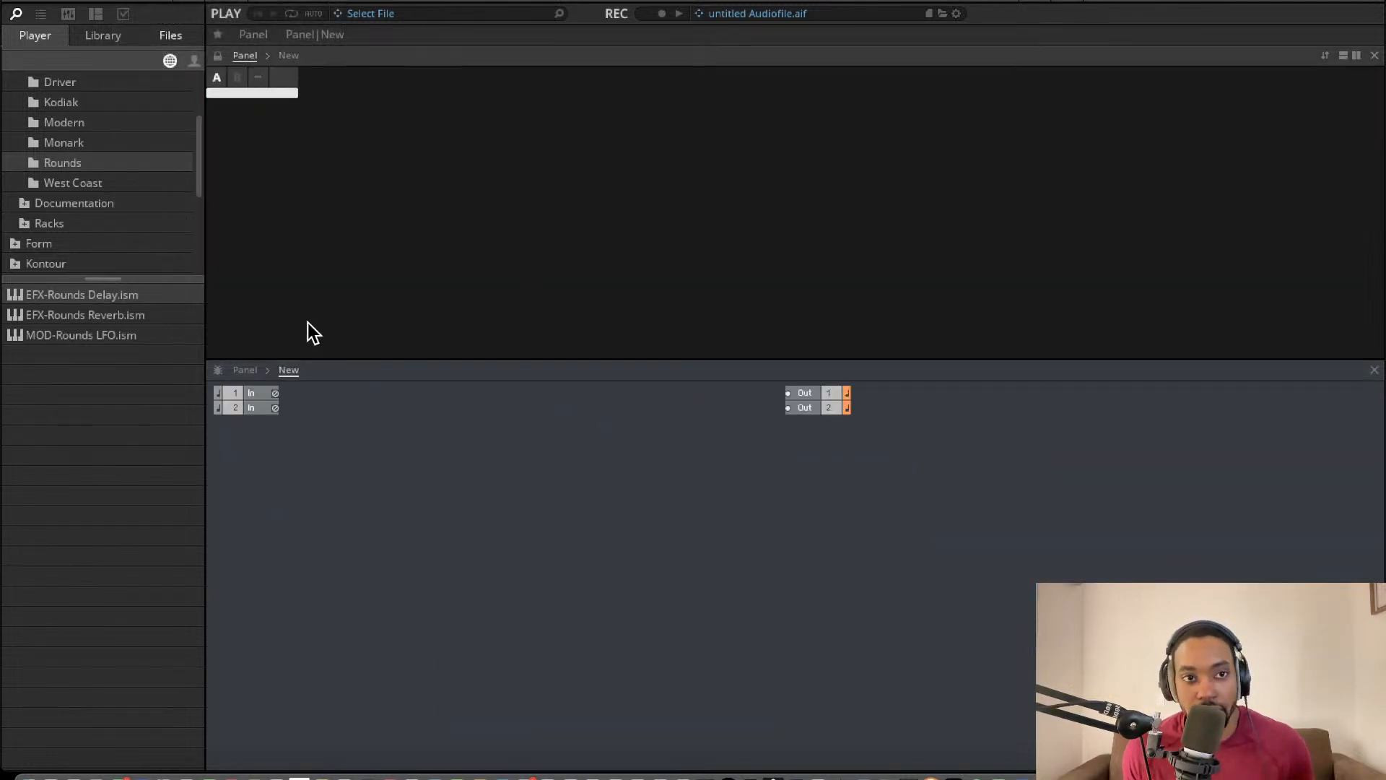
click(130, 0)
click(148, 0)
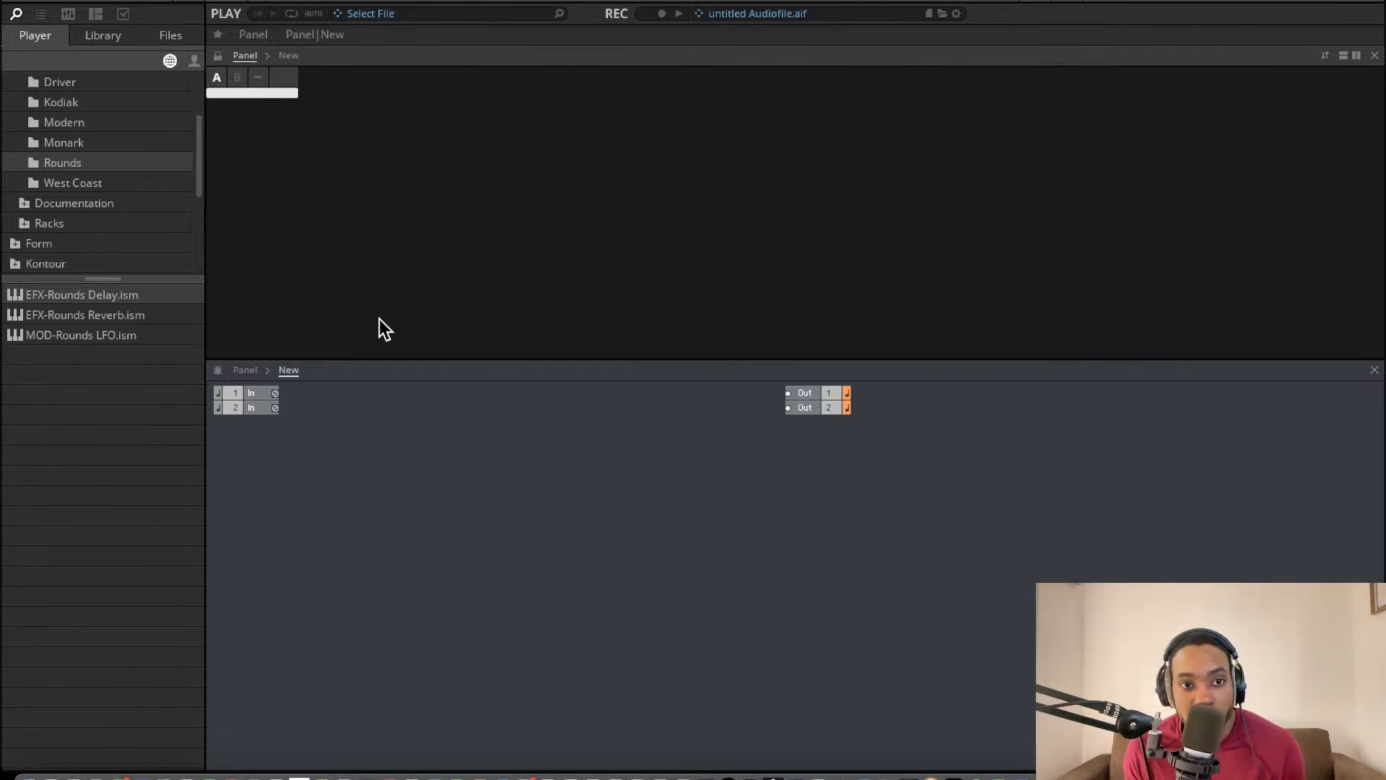
- Insert a Macro into the ensemble structure and place it below and between the In and Out ports
right_click(494, 464)
click(560, 453)
double_click(552, 448)
text(macro)
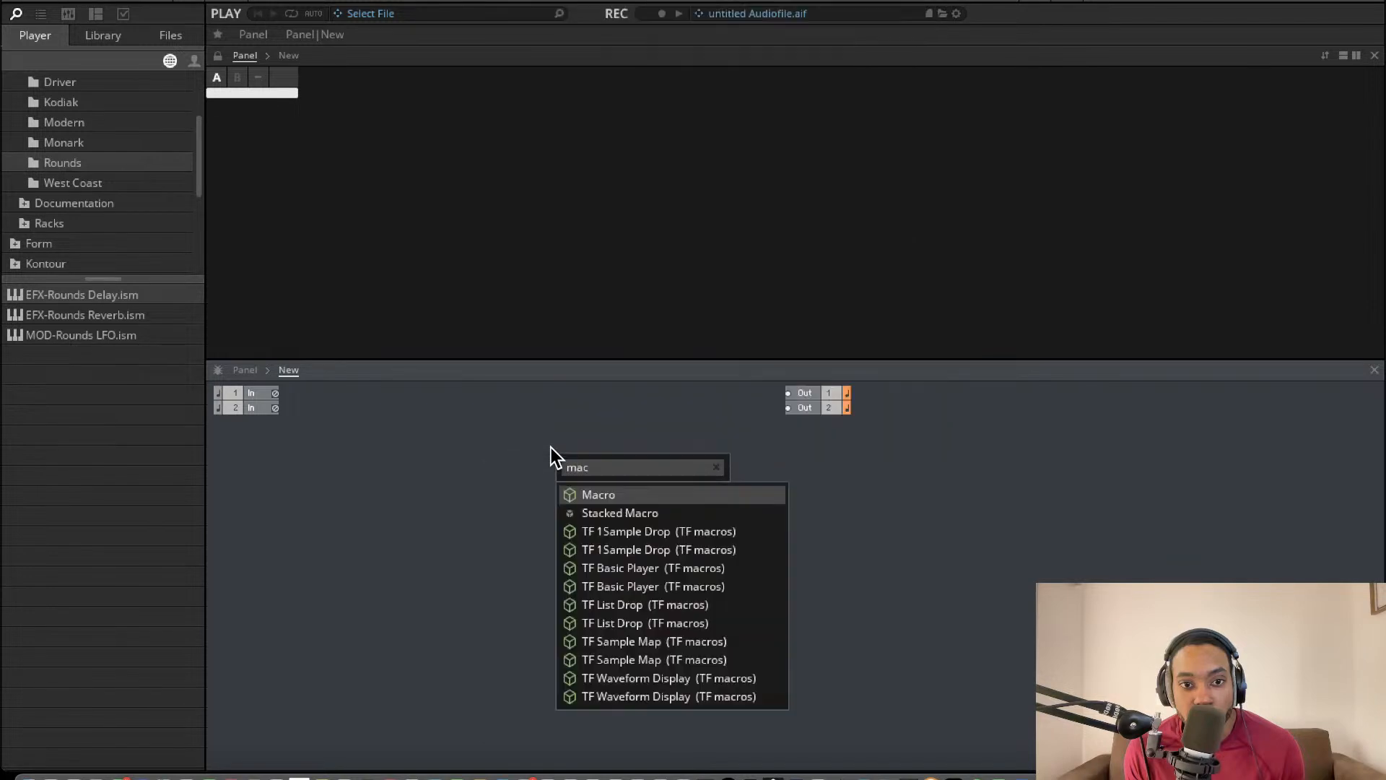
click(622, 513)
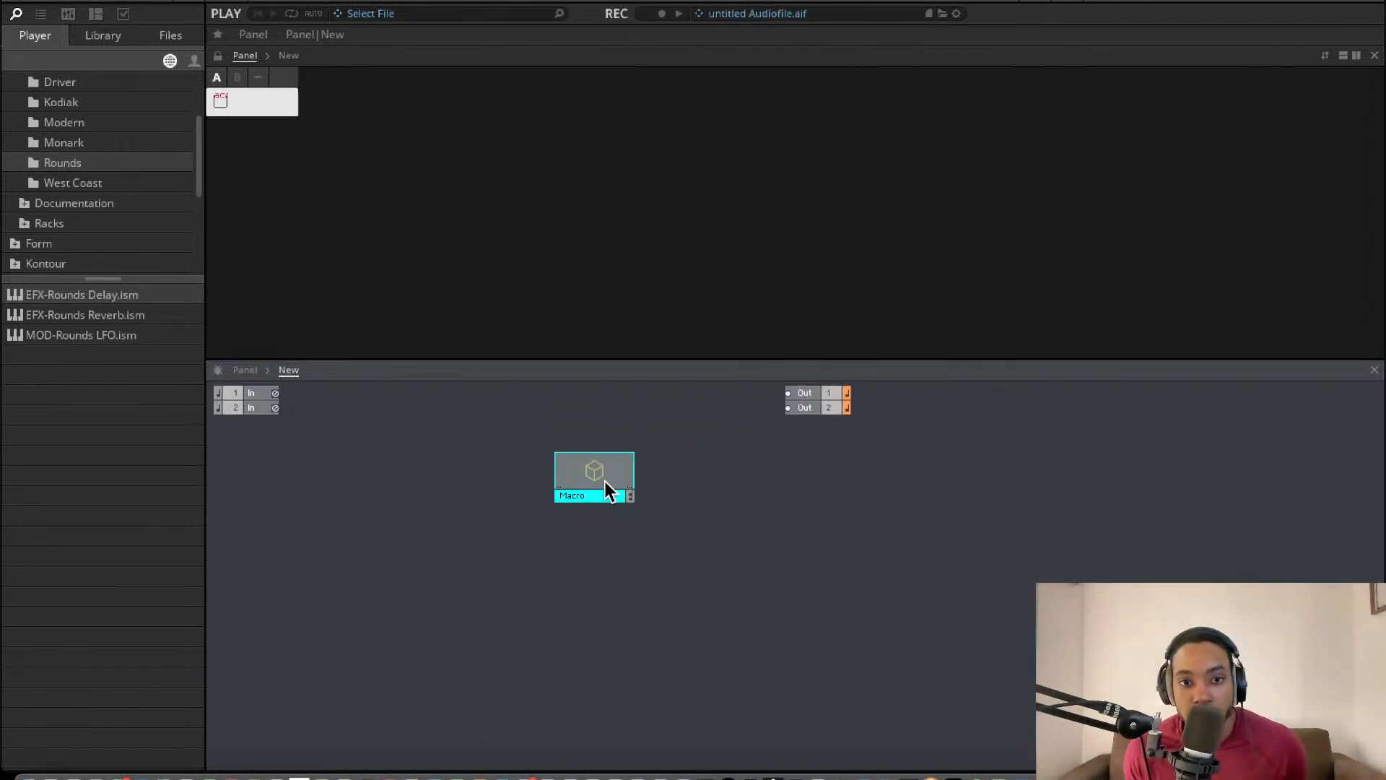
drag(609, 496, 536, 526)
- Wire two new macro outputs to ensemble Out 1 and Out 2 and name them L and R
drag(791, 393, 528, 503)
drag(783, 411, 518, 510)
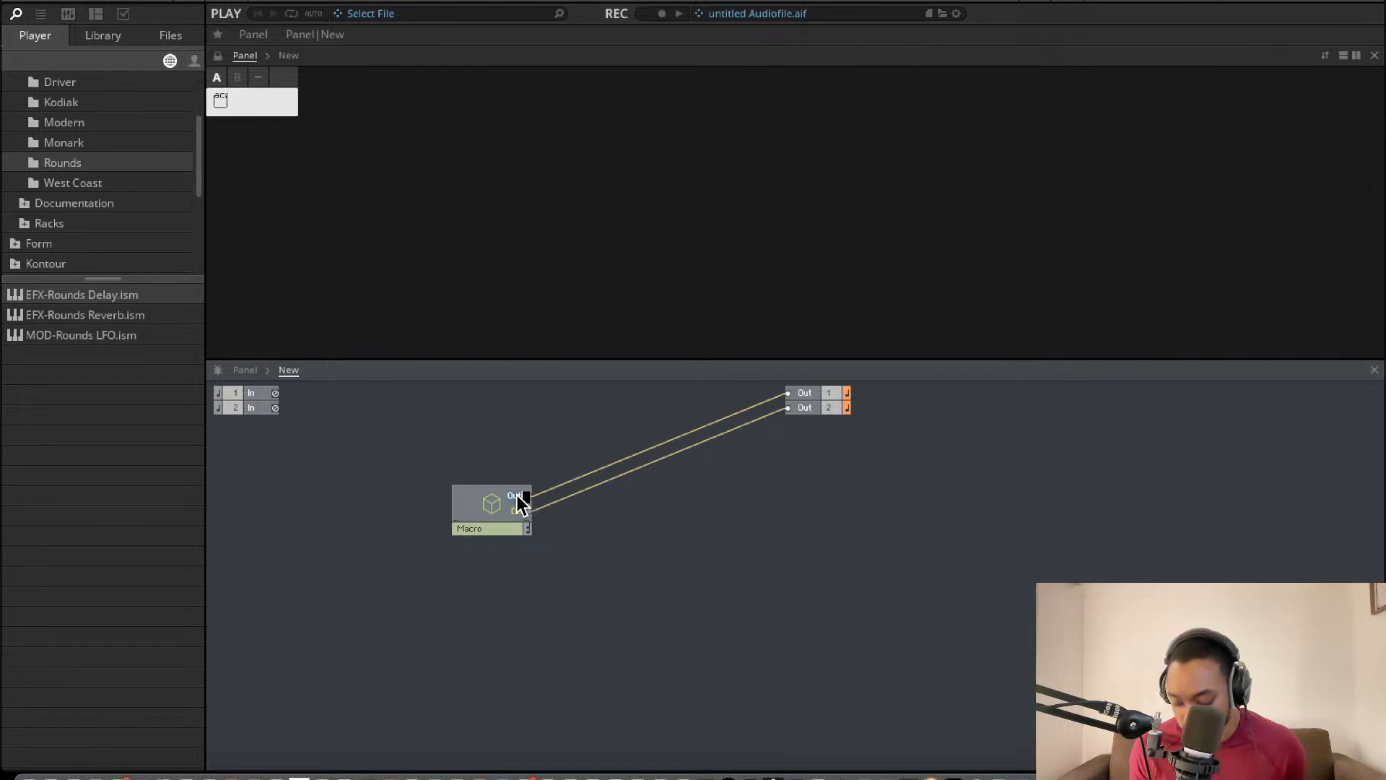
text(L)
key(Return)
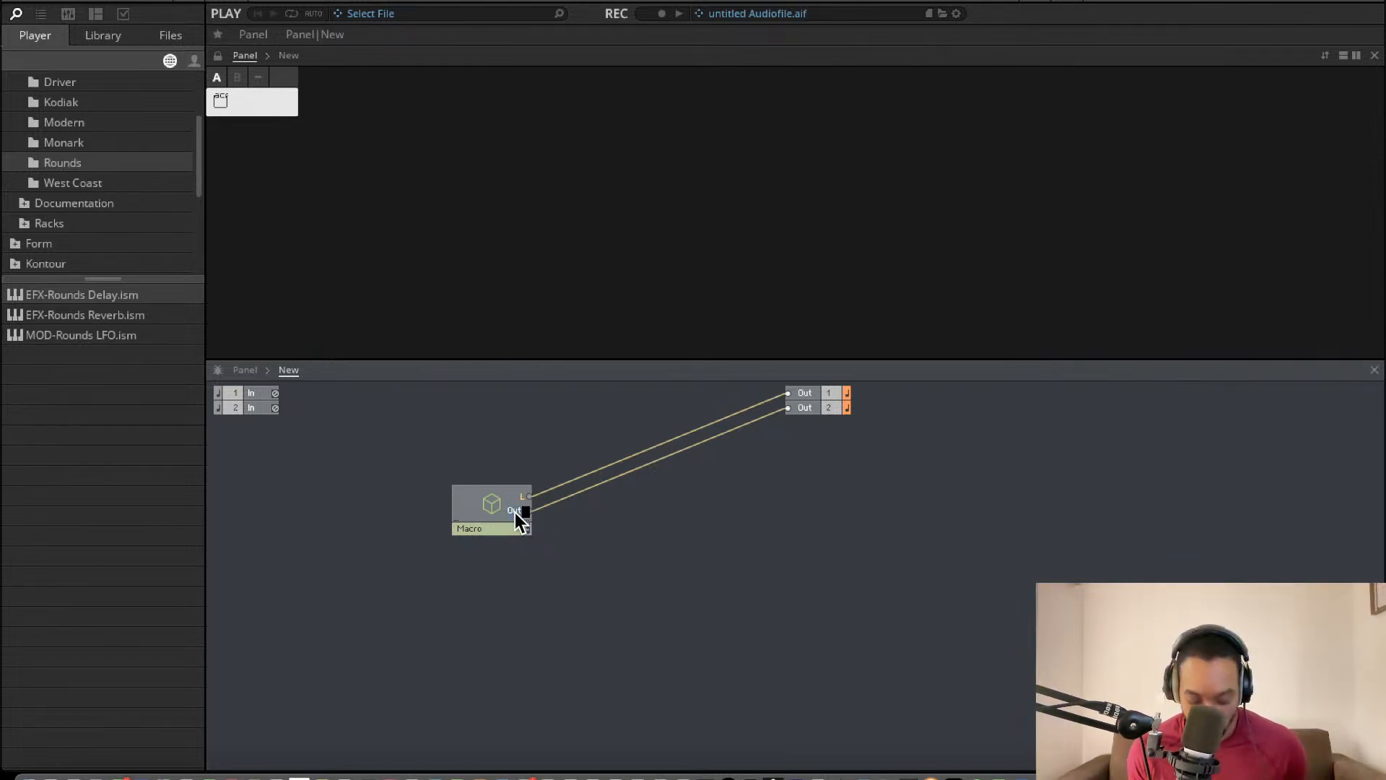
text(R)
key(Return)
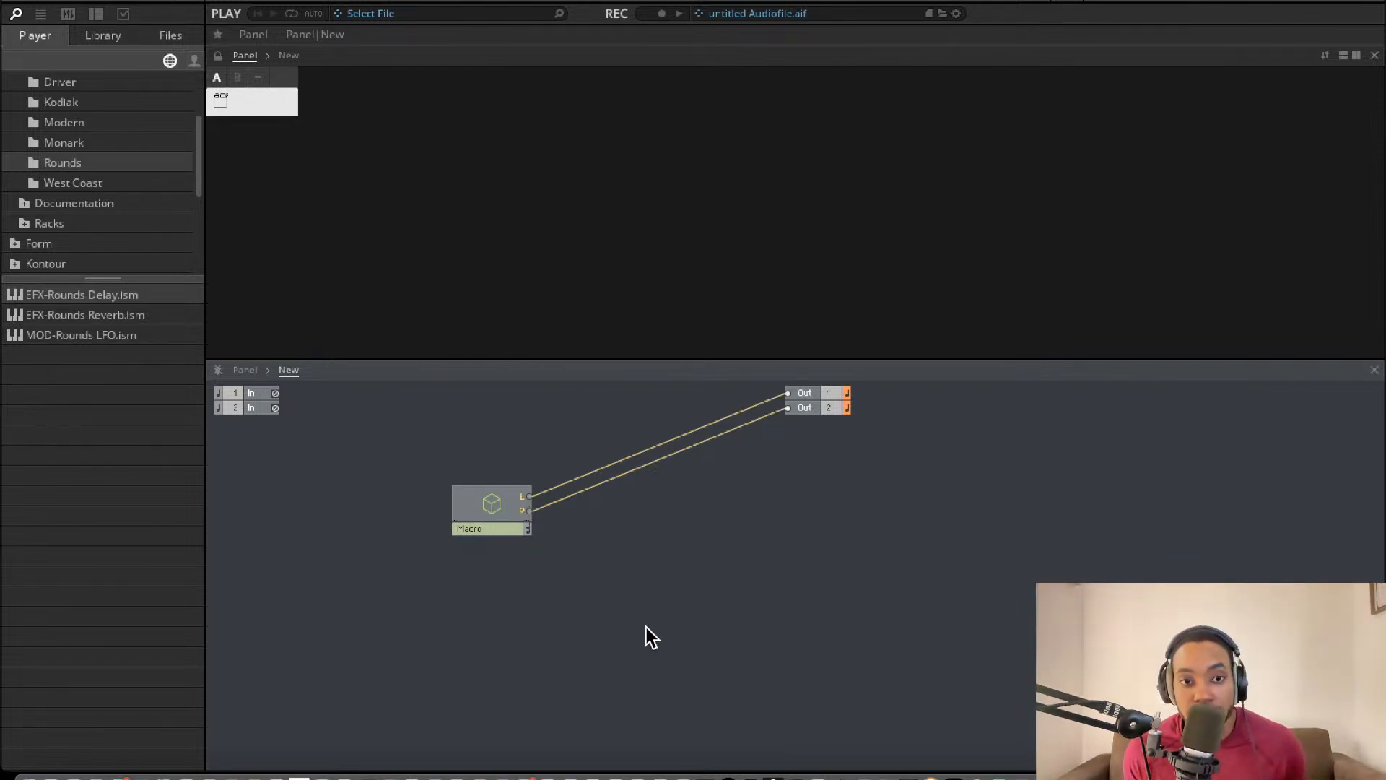
- Open the macro's internal structure and place its L and R output ports one above the other at the far right
double_click(518, 529)
drag(334, 478, 334, 501)
drag(309, 448, 1127, 511)
click(903, 528)
right_click(617, 501)
click(413, 431)
right_click(477, 473)
click(221, 447)
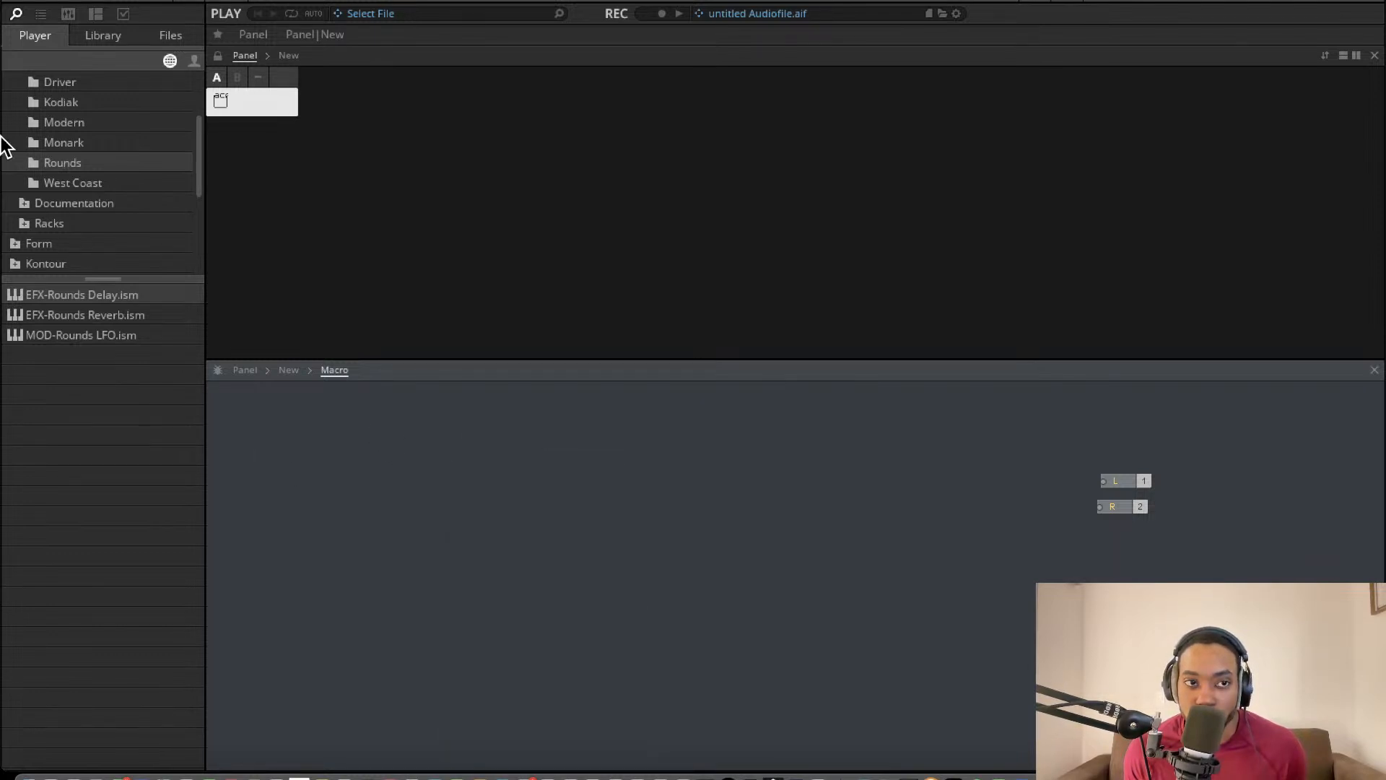
- Add the UTL-Util Note In block from the Blocks Base Util folder to the macro structure
click(60, 102)
scroll(65, 99, up, 3)
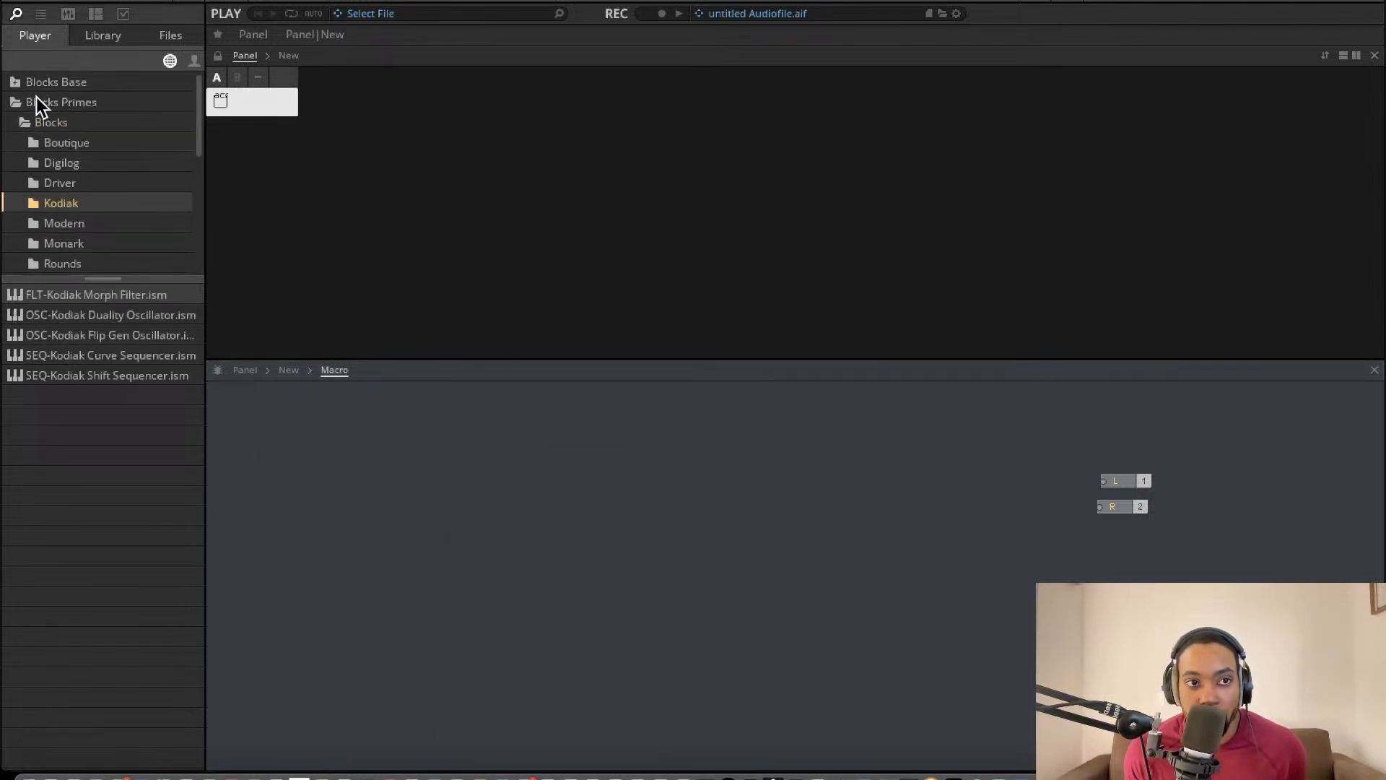
click(16, 85)
click(36, 101)
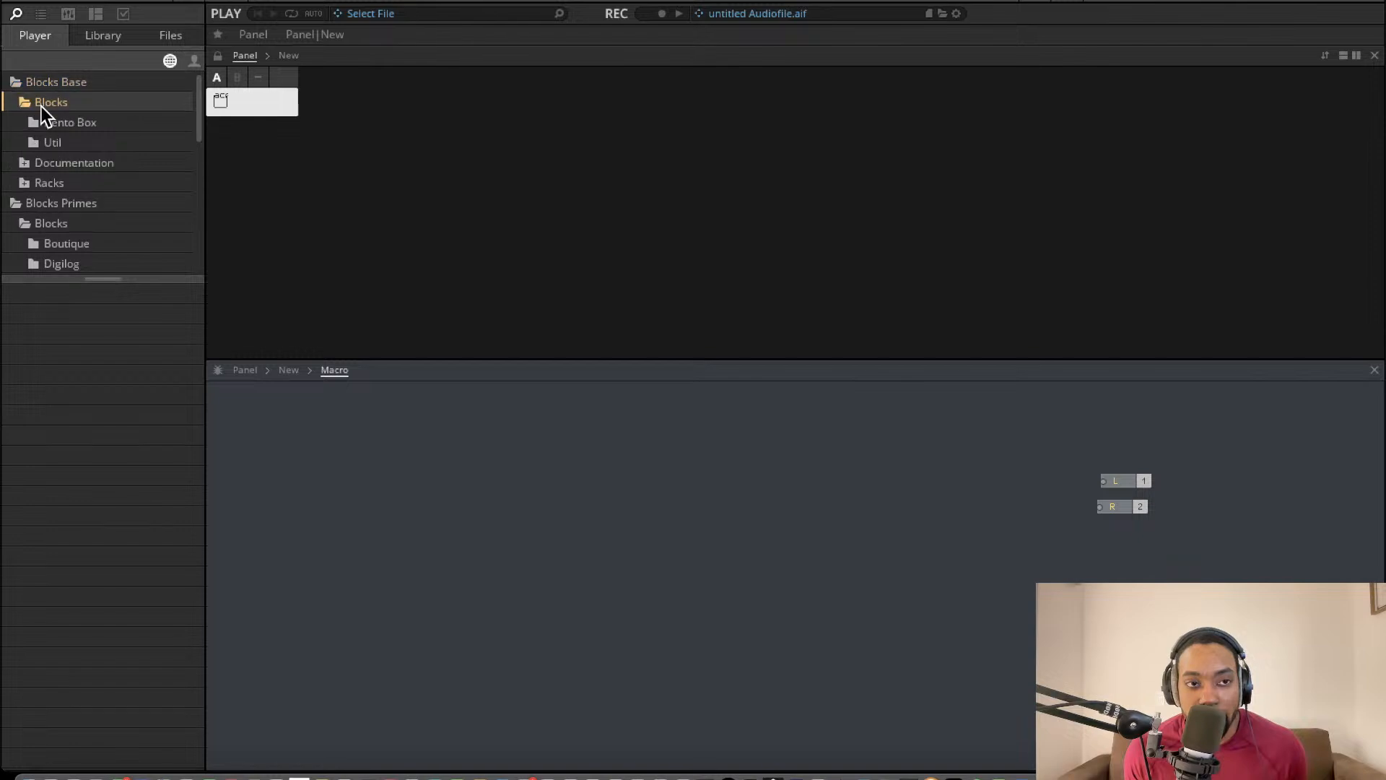
scroll(58, 166, down, 1)
scroll(59, 173, down, 1)
scroll(56, 174, up, 2)
click(46, 149)
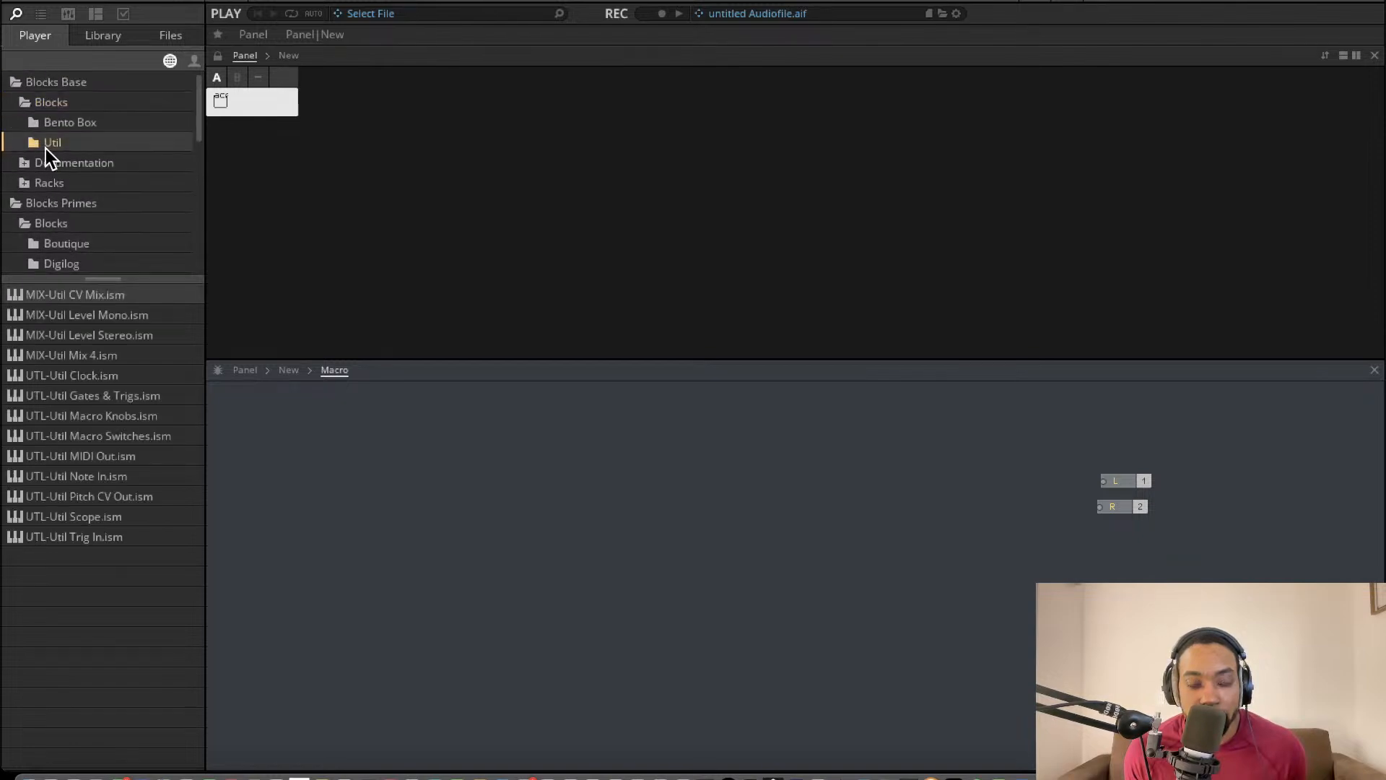
drag(112, 480, 384, 498)
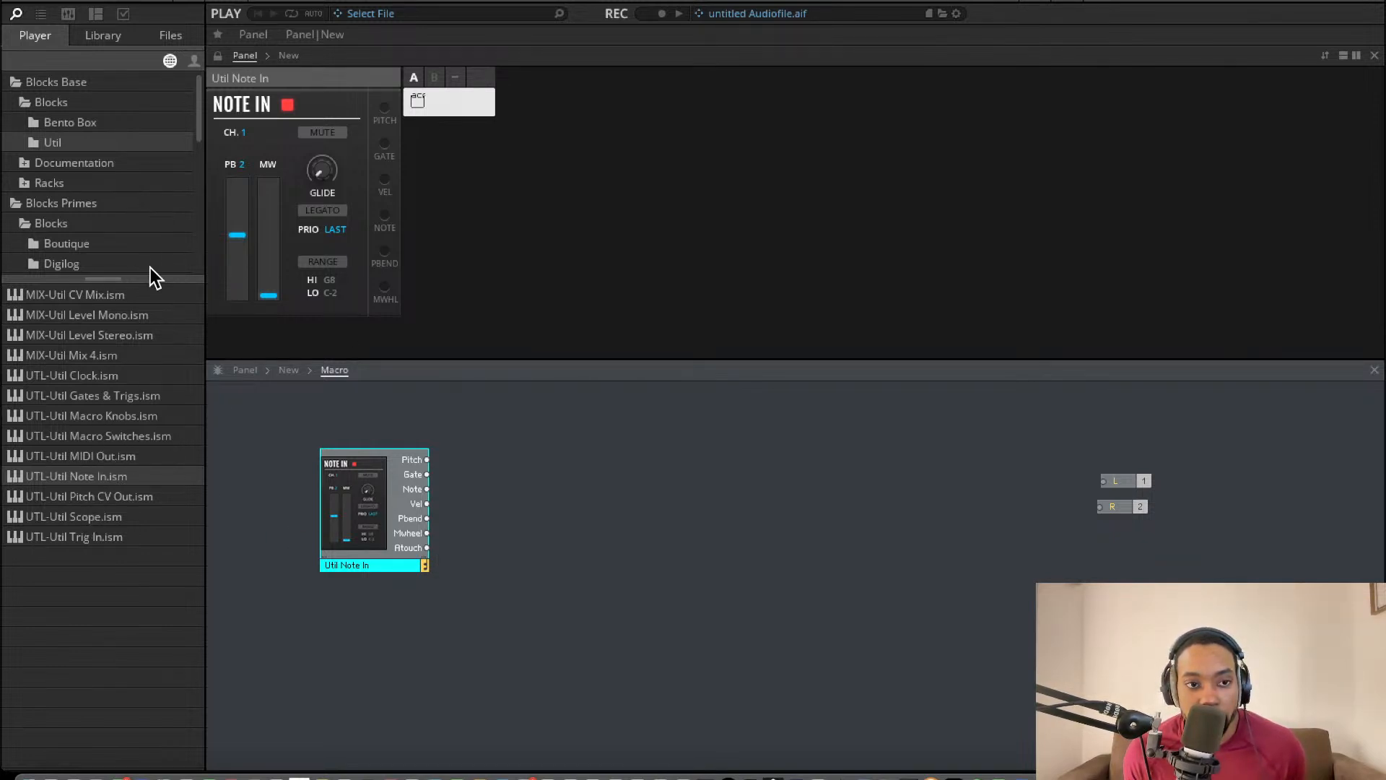
- Add two Bento Oscillator blocks from the Bento Box folder beside the Note In block
click(71, 124)
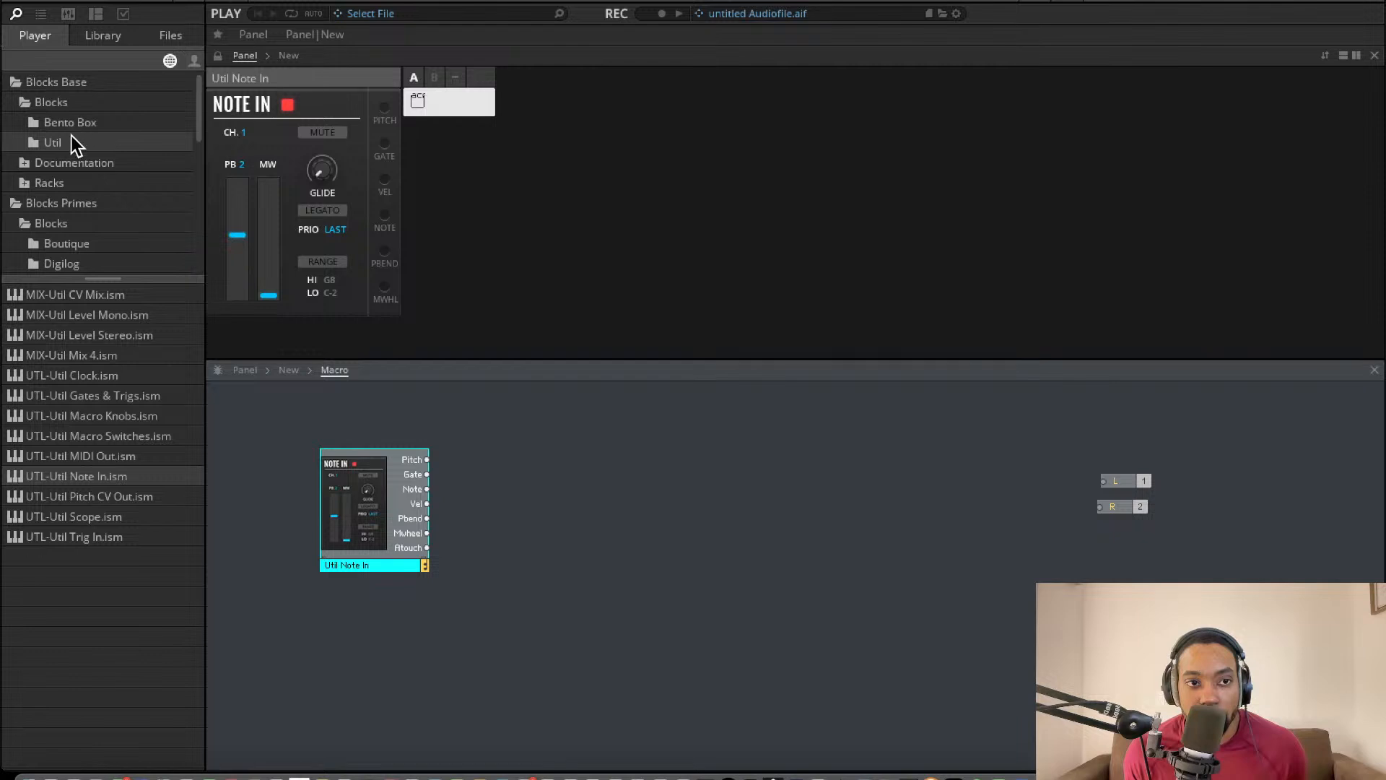
double_click(119, 416)
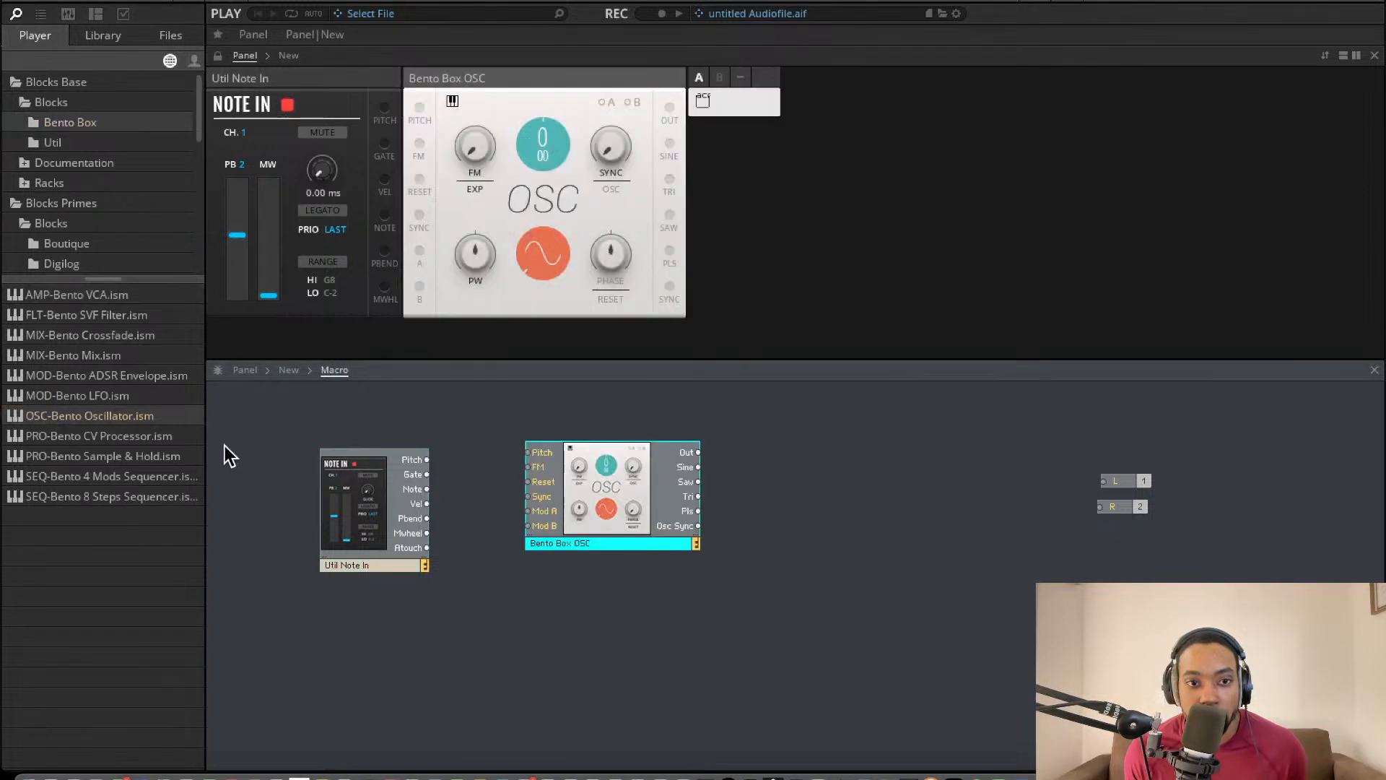
double_click(135, 417)
drag(876, 538, 819, 482)
- Rename the first oscillator as Bento Box OSC A
double_click(600, 541)
click(600, 541)
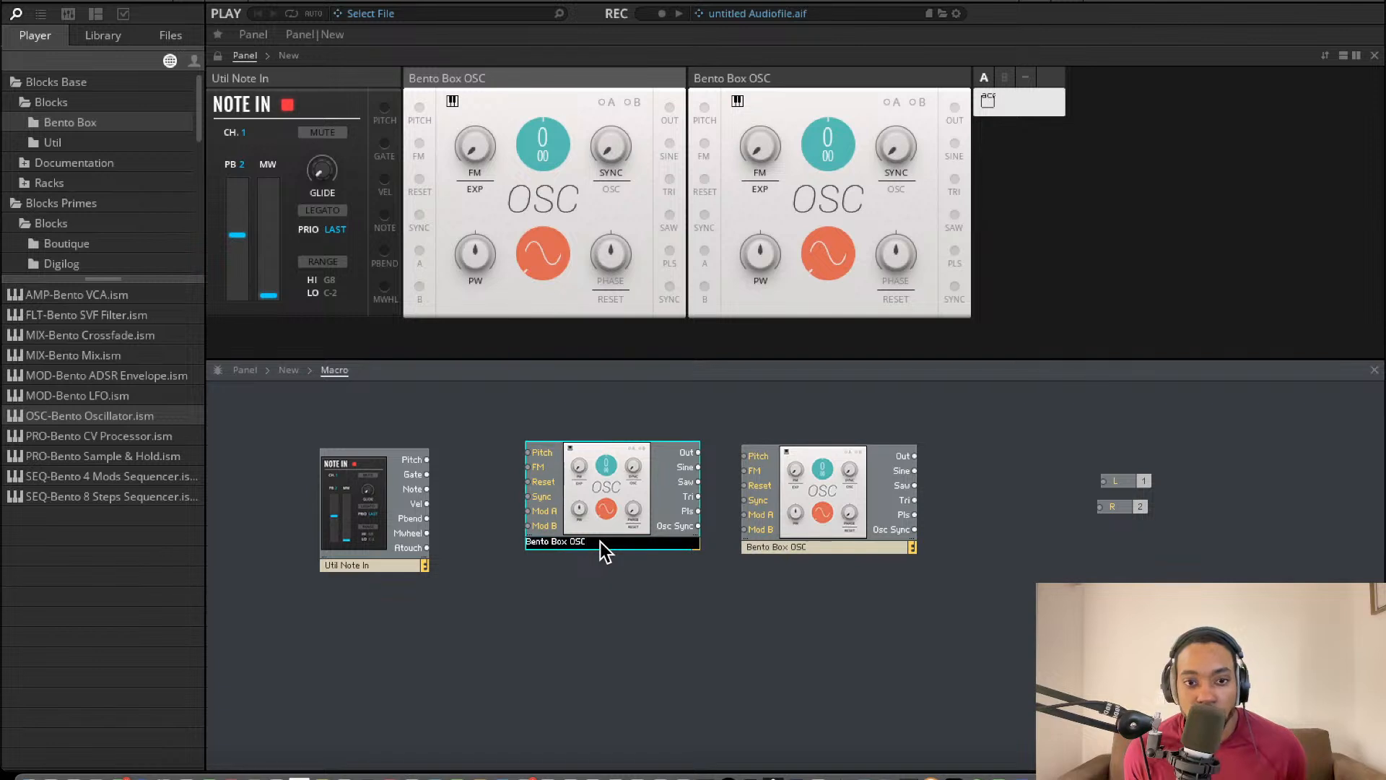
text(A)
key(Return)
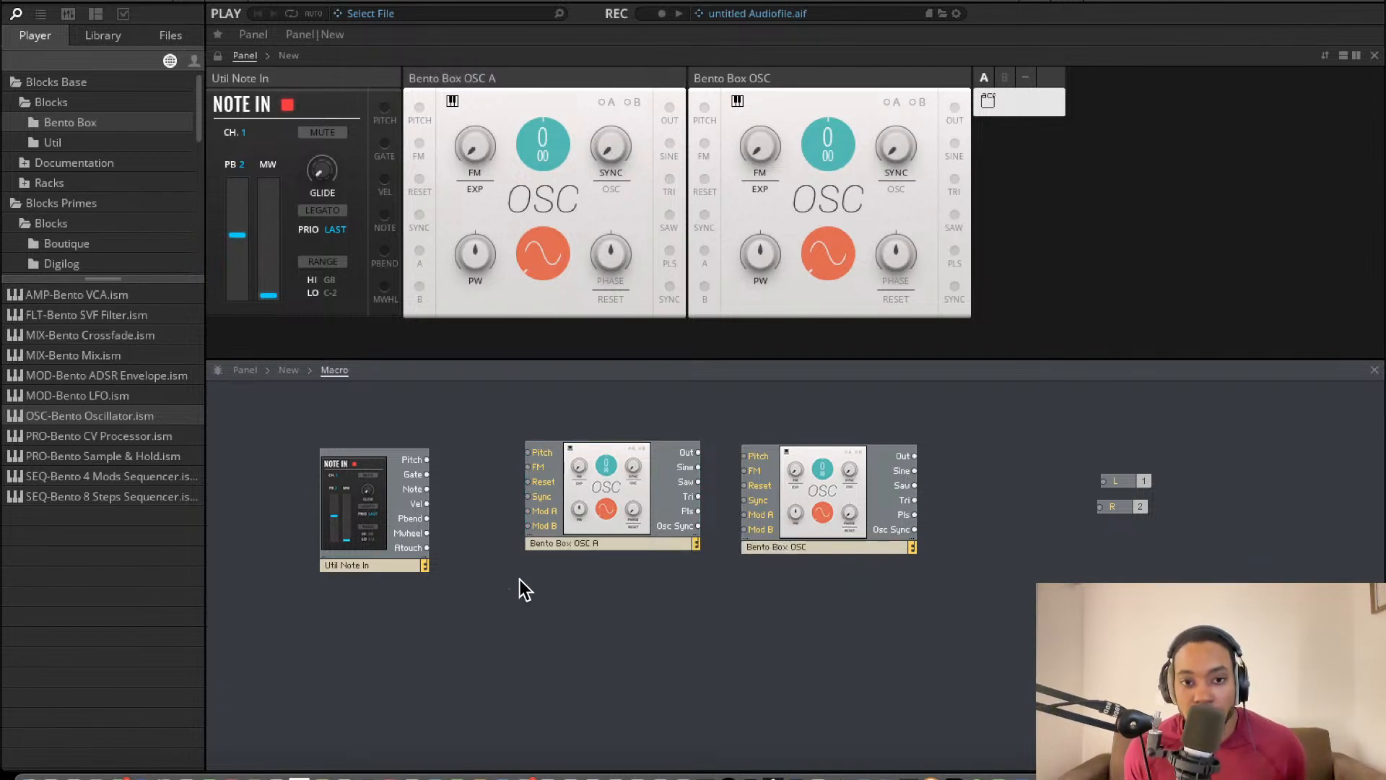
- Rename the second oscillator as Bento Box OSC B
double_click(814, 554)
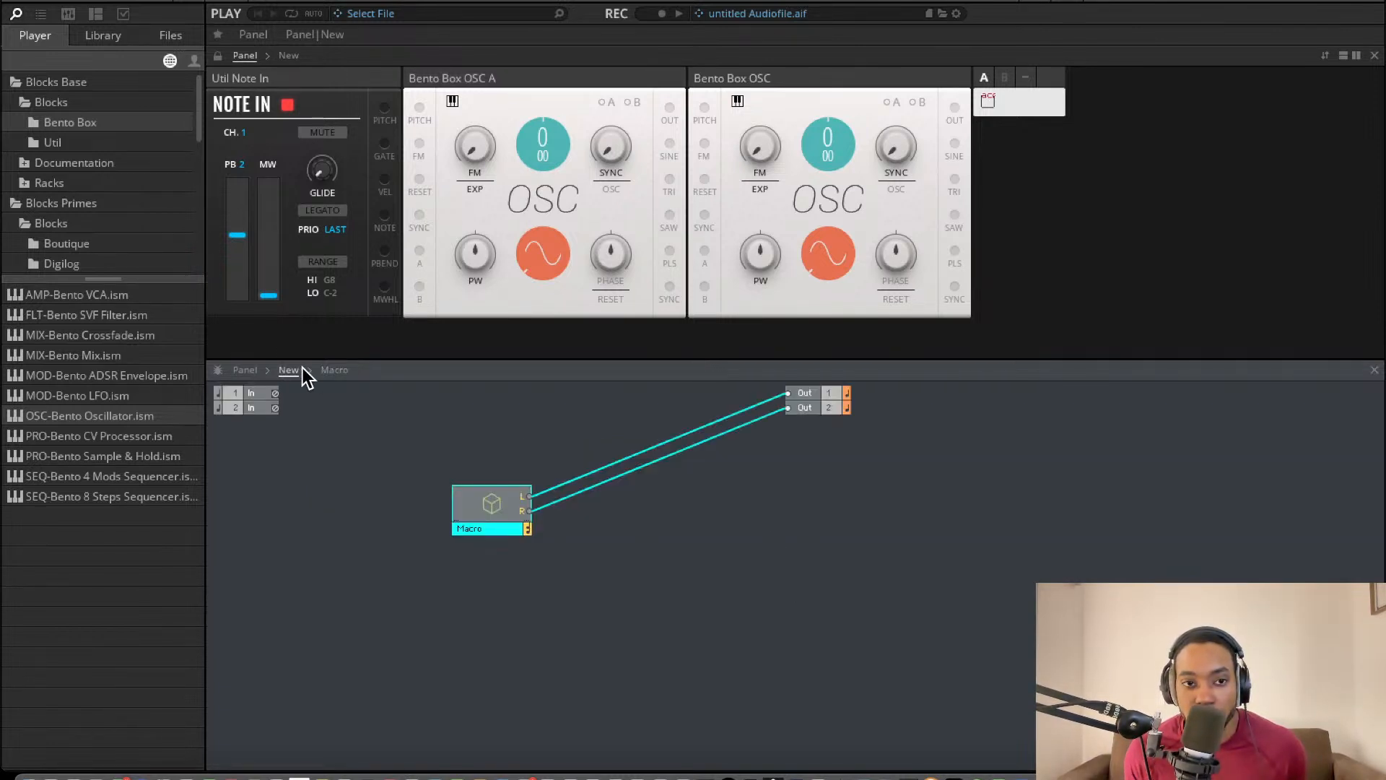
double_click(466, 504)
double_click(803, 549)
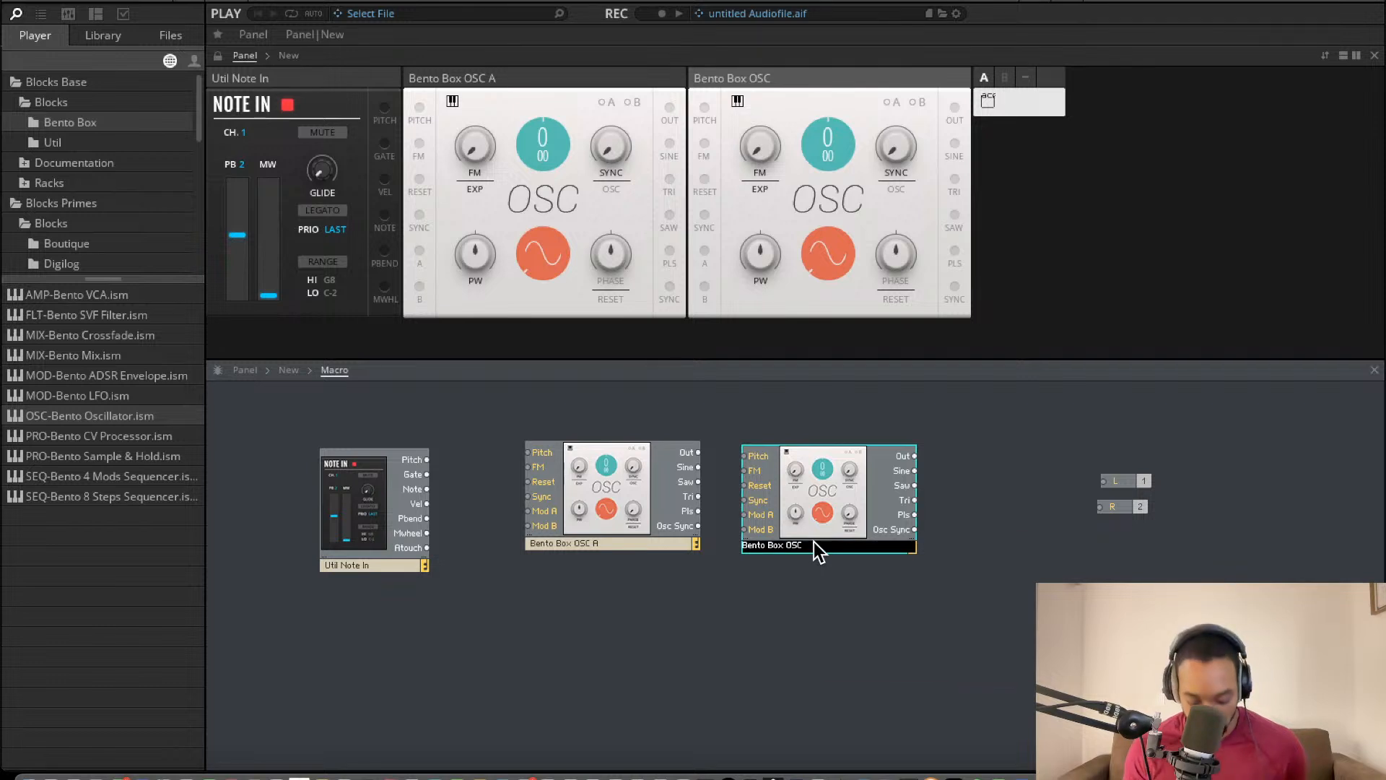
text(B)
key(Return)
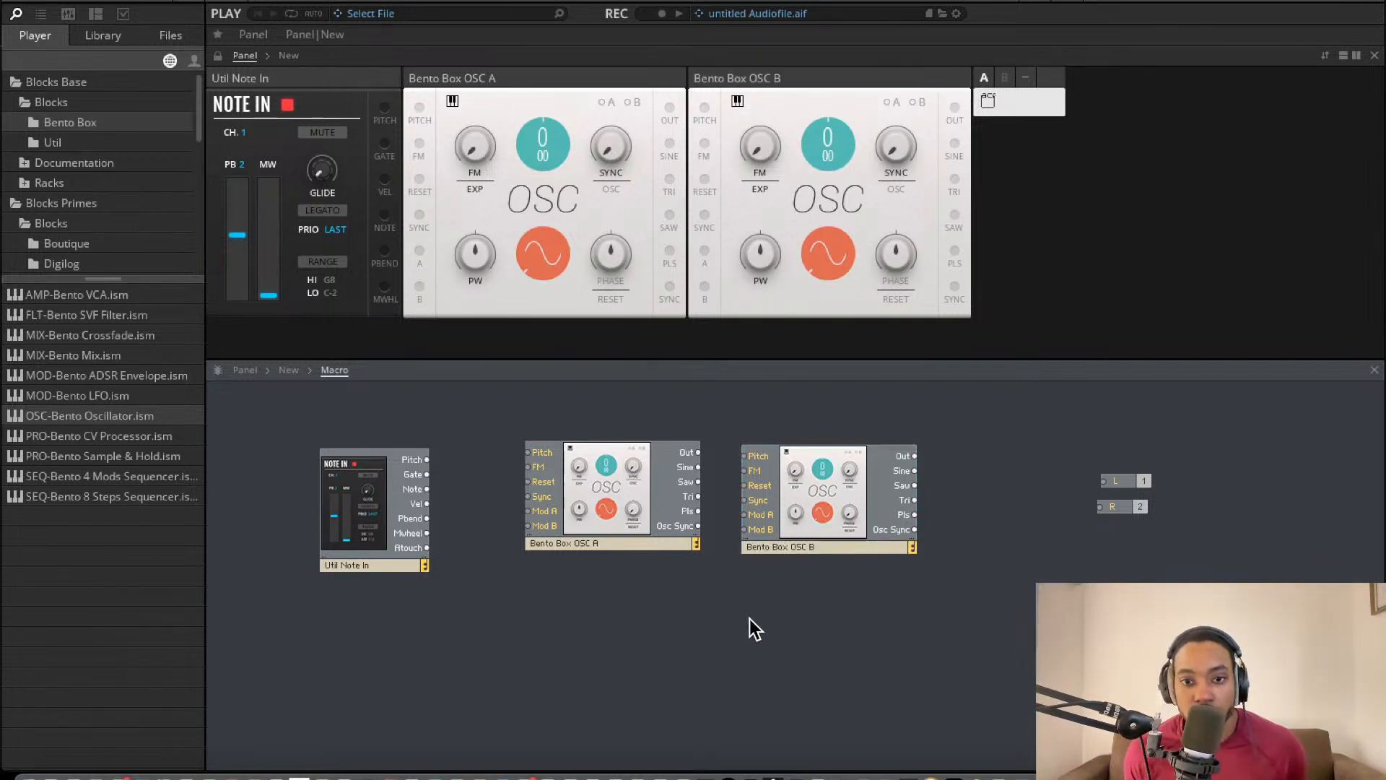
- Move OSC B directly below OSC A and add a MIX-Bento Mix block beside the two oscillators
drag(819, 493, 612, 605)
drag(88, 360, 779, 502)
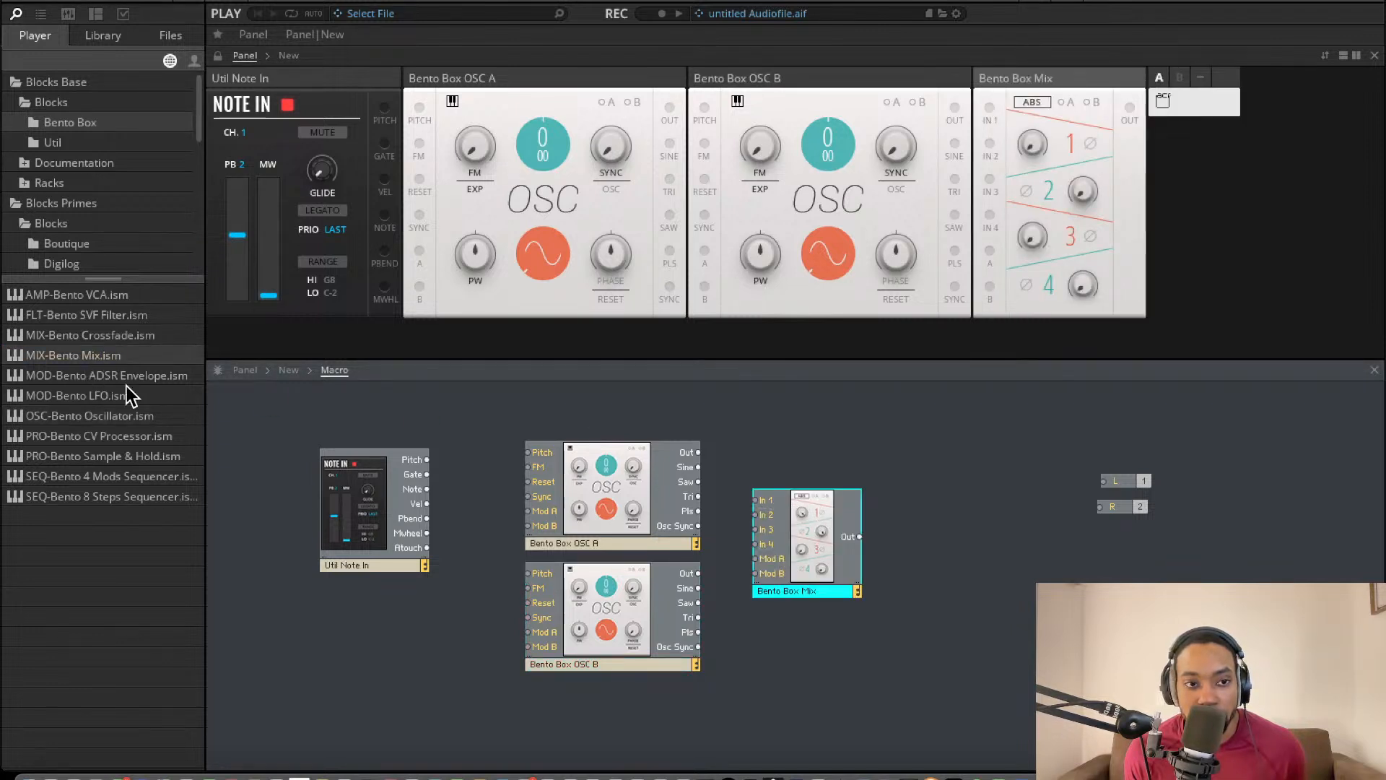
- Add an FLT-Bento SVF Filter block beside the mixer and a Pitch Shifter effect near the macro's L and R outputs
drag(166, 322, 943, 593)
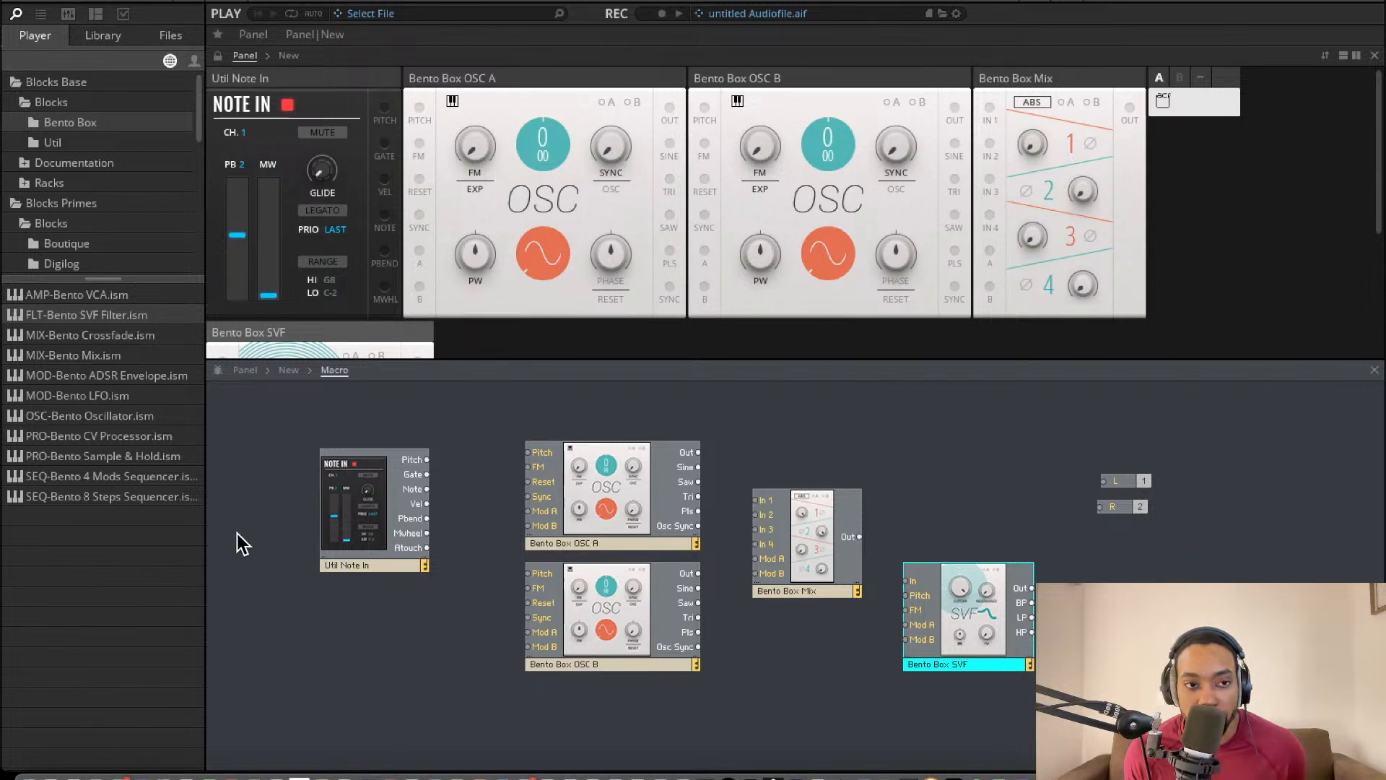
right_click(377, 590)
click(335, 619)
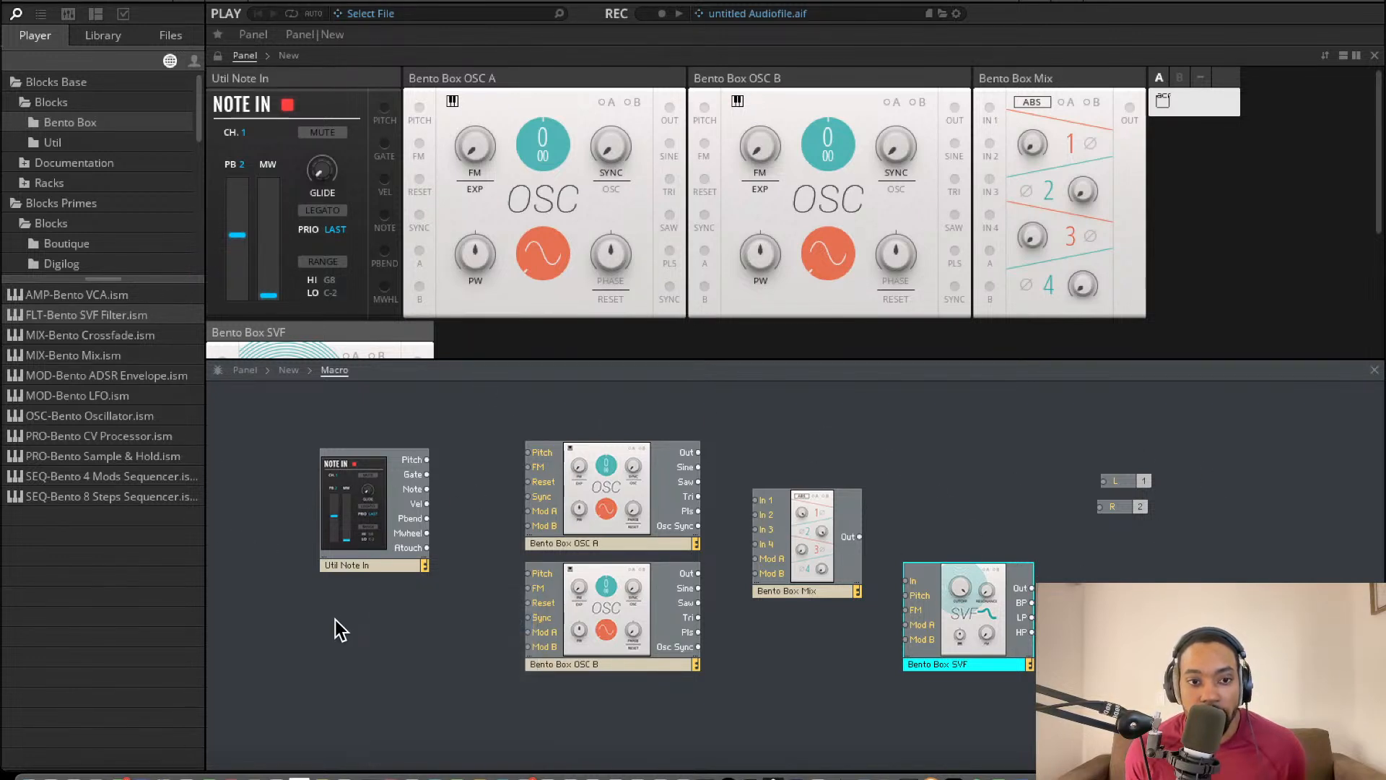
double_click(370, 608)
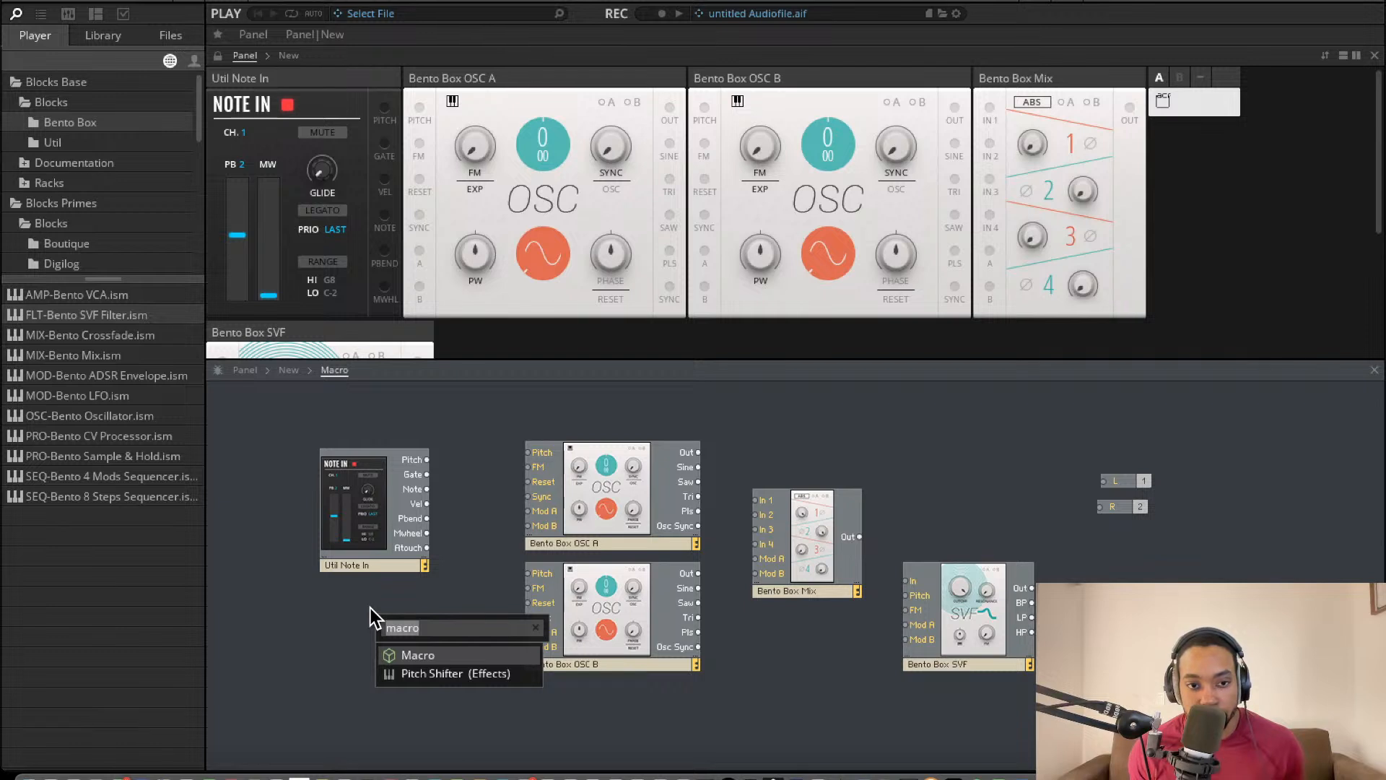
key(Down)
key(Return)
drag(449, 631, 1073, 442)
right_click(414, 640)
click(339, 647)
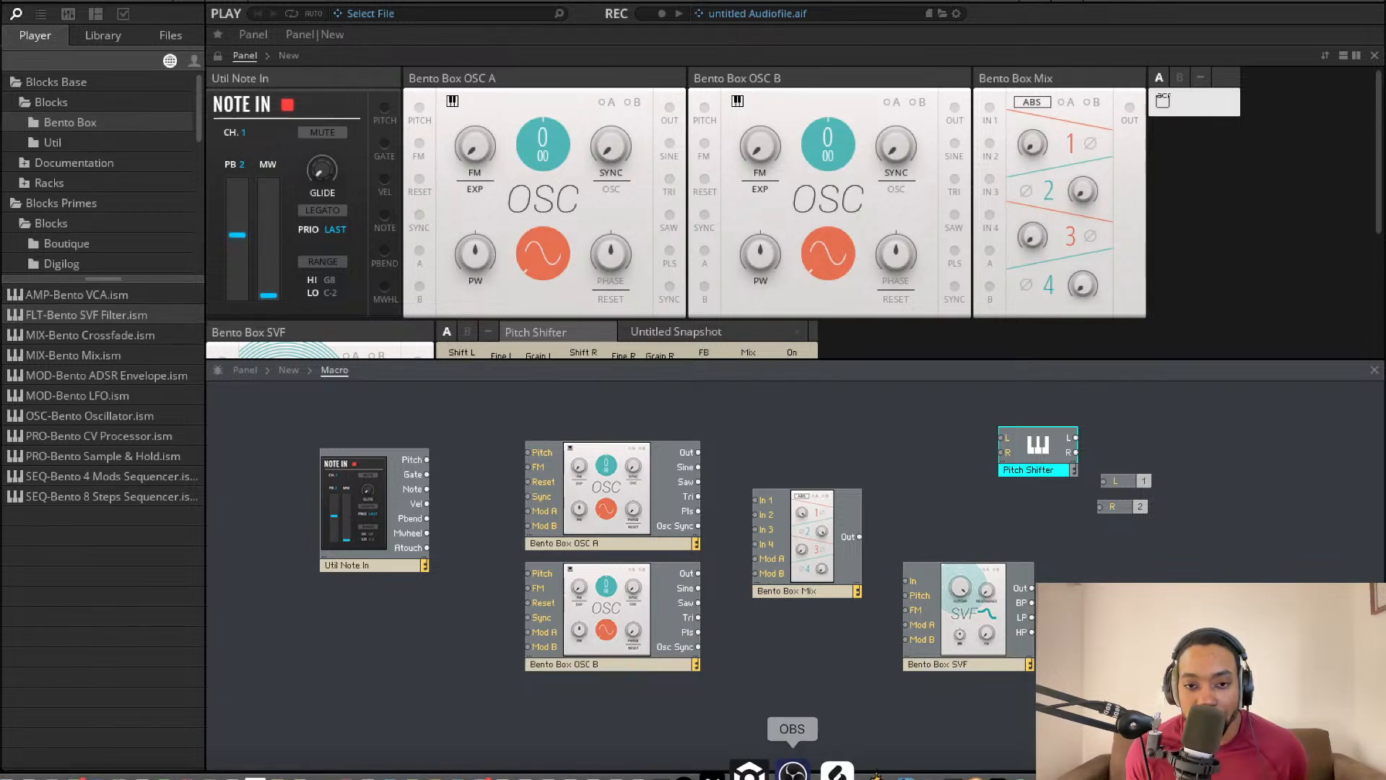
- Connect the Note In block's Pitch output to the Pitch inputs of OSC A and OSC B
drag(427, 459, 528, 545)
drag(443, 461, 527, 572)
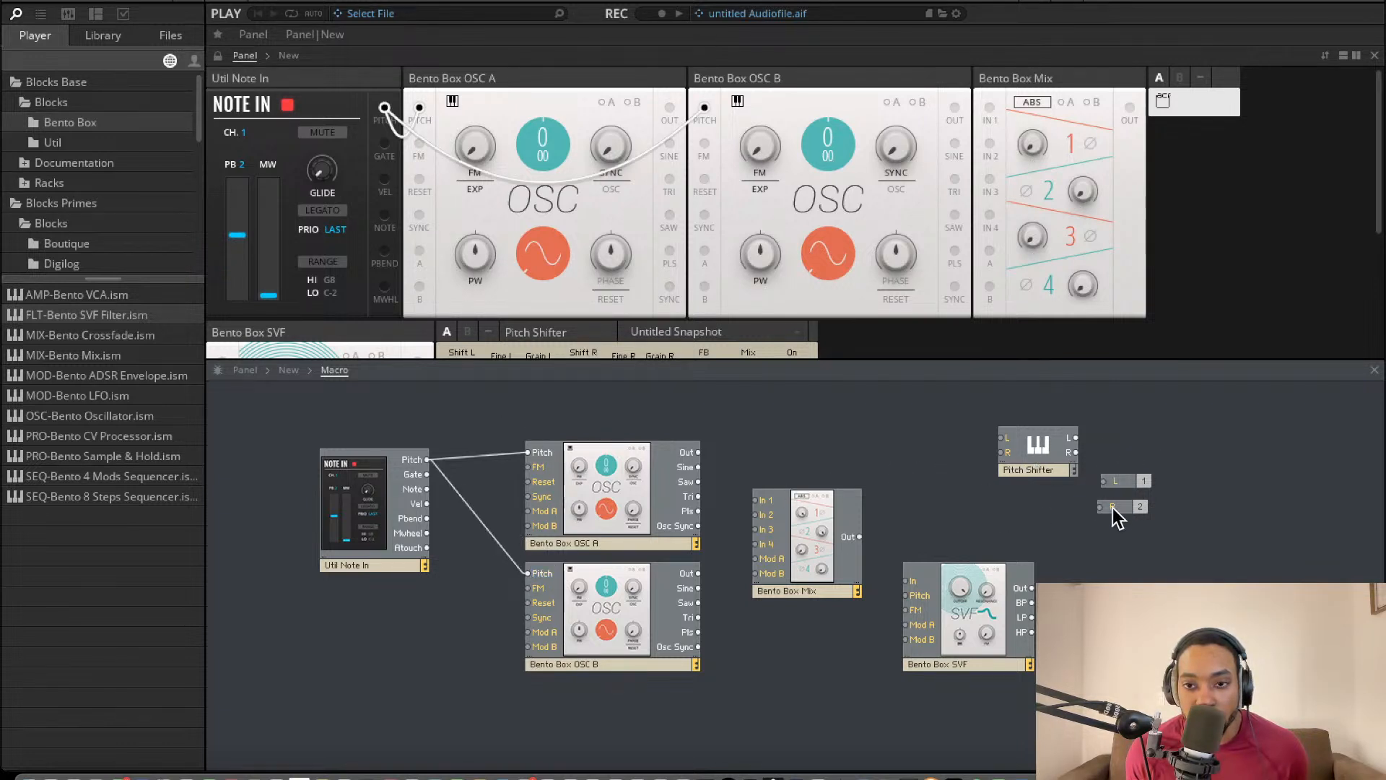
- Inspect the macro's L and R connections to Out 1 and Out 2 one level up, and return inside the macro
click(291, 371)
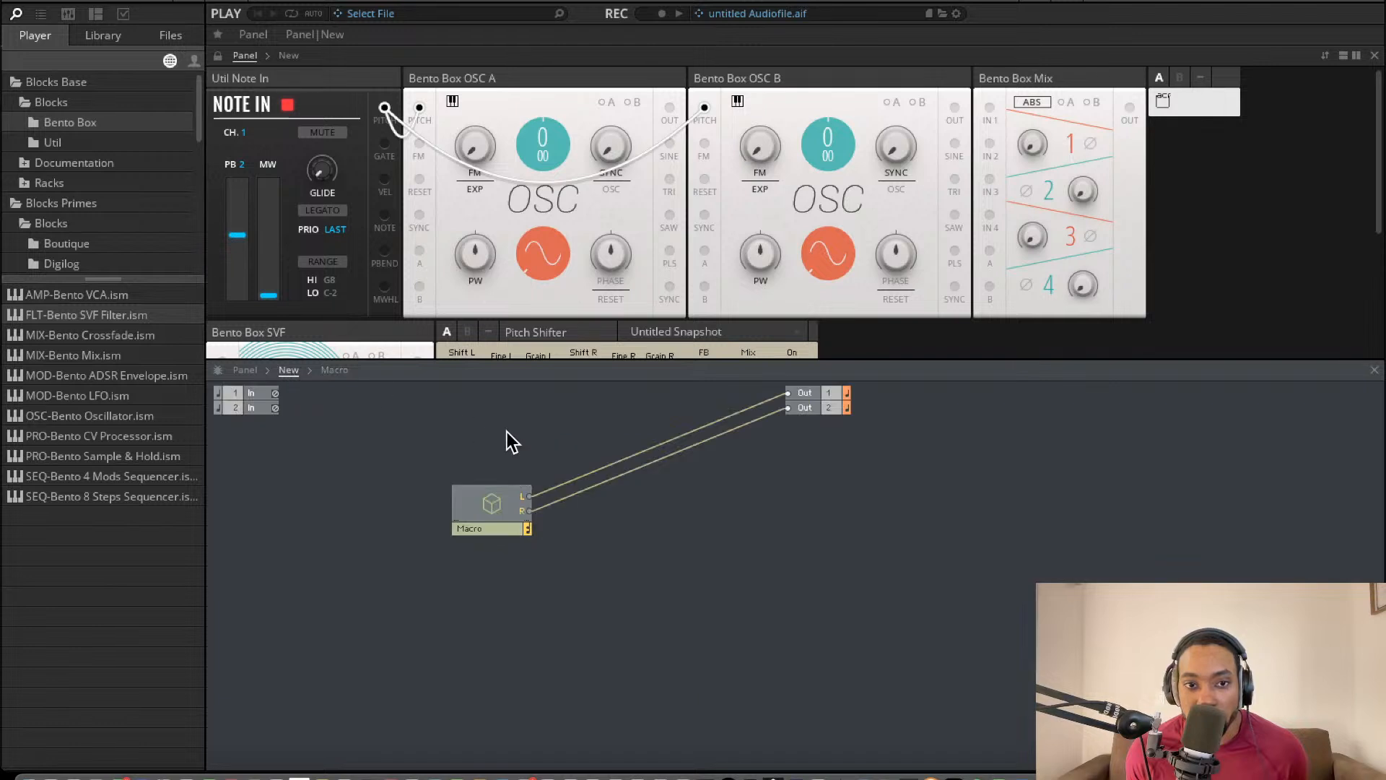
click(815, 391)
click(810, 410)
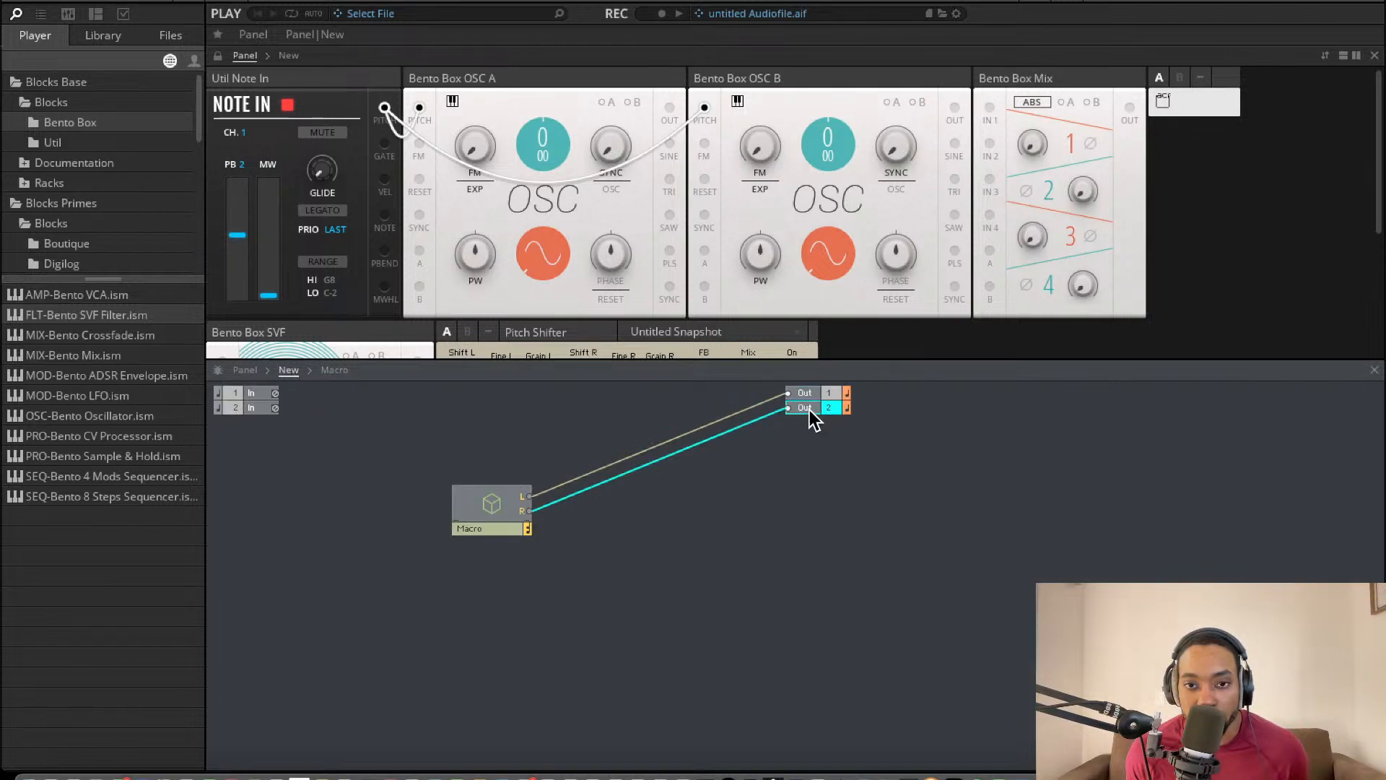
drag(493, 500, 493, 497)
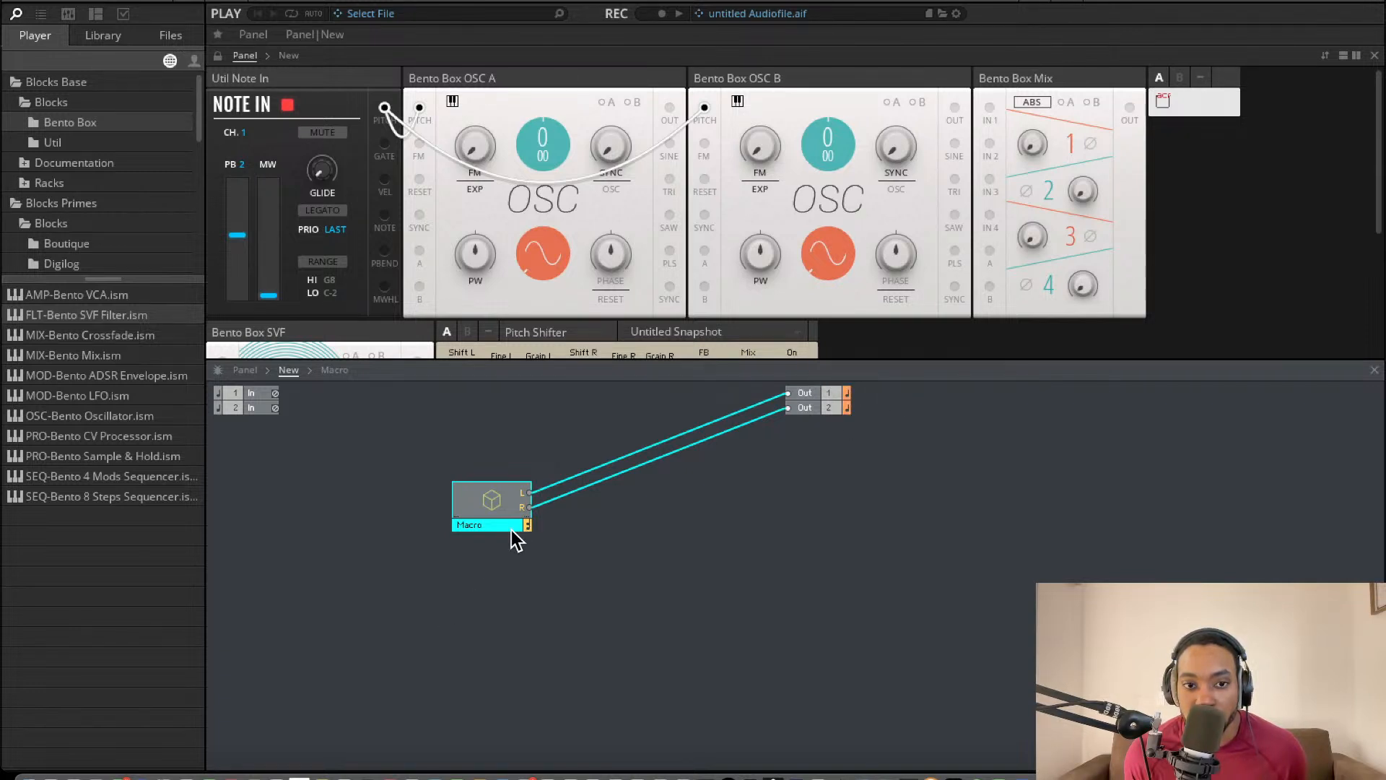
double_click(508, 501)
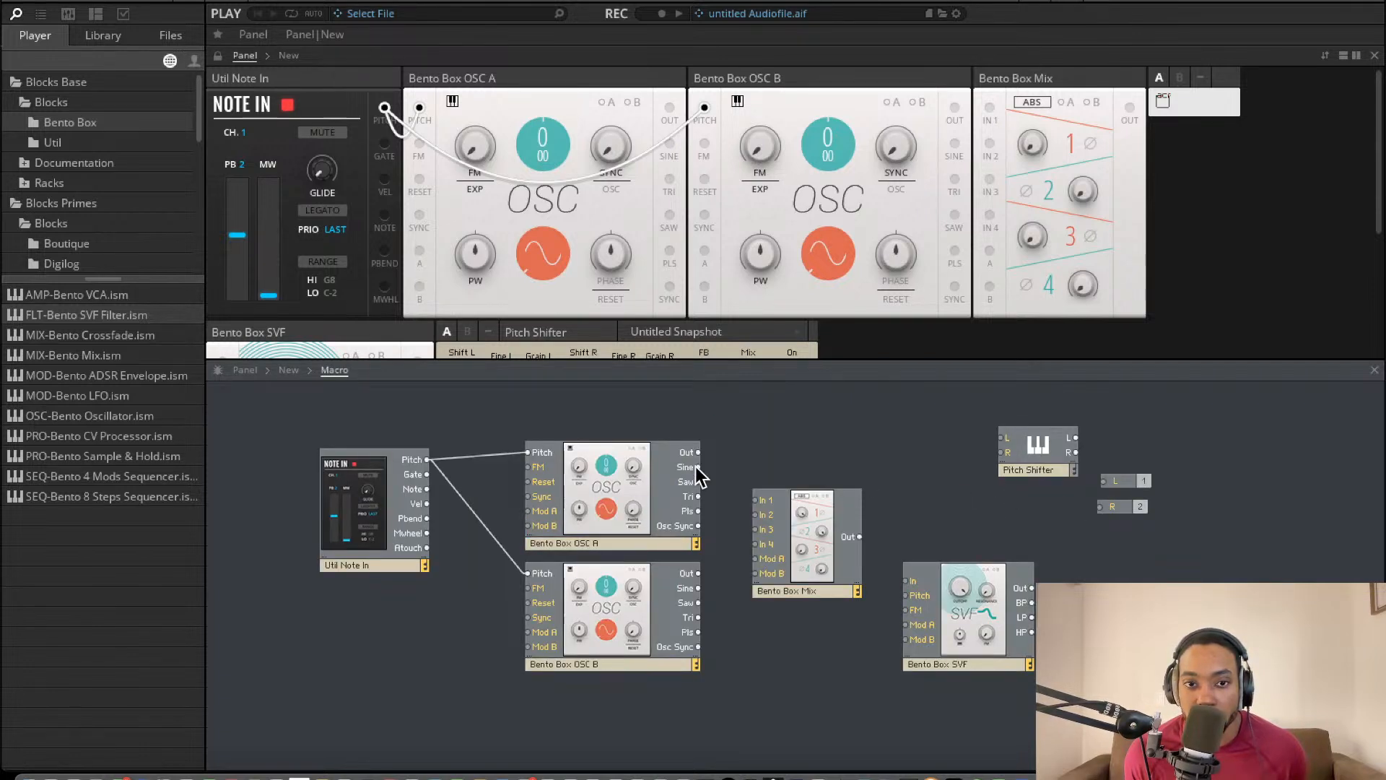
- Wire OSC A and B outputs to mixer In 1 and In 2, and chain the mixer through SVF and Pitch Shifter to outputs L and R
drag(697, 453, 787, 504)
drag(697, 573, 778, 519)
drag(860, 536, 911, 580)
drag(1000, 437, 1101, 507)
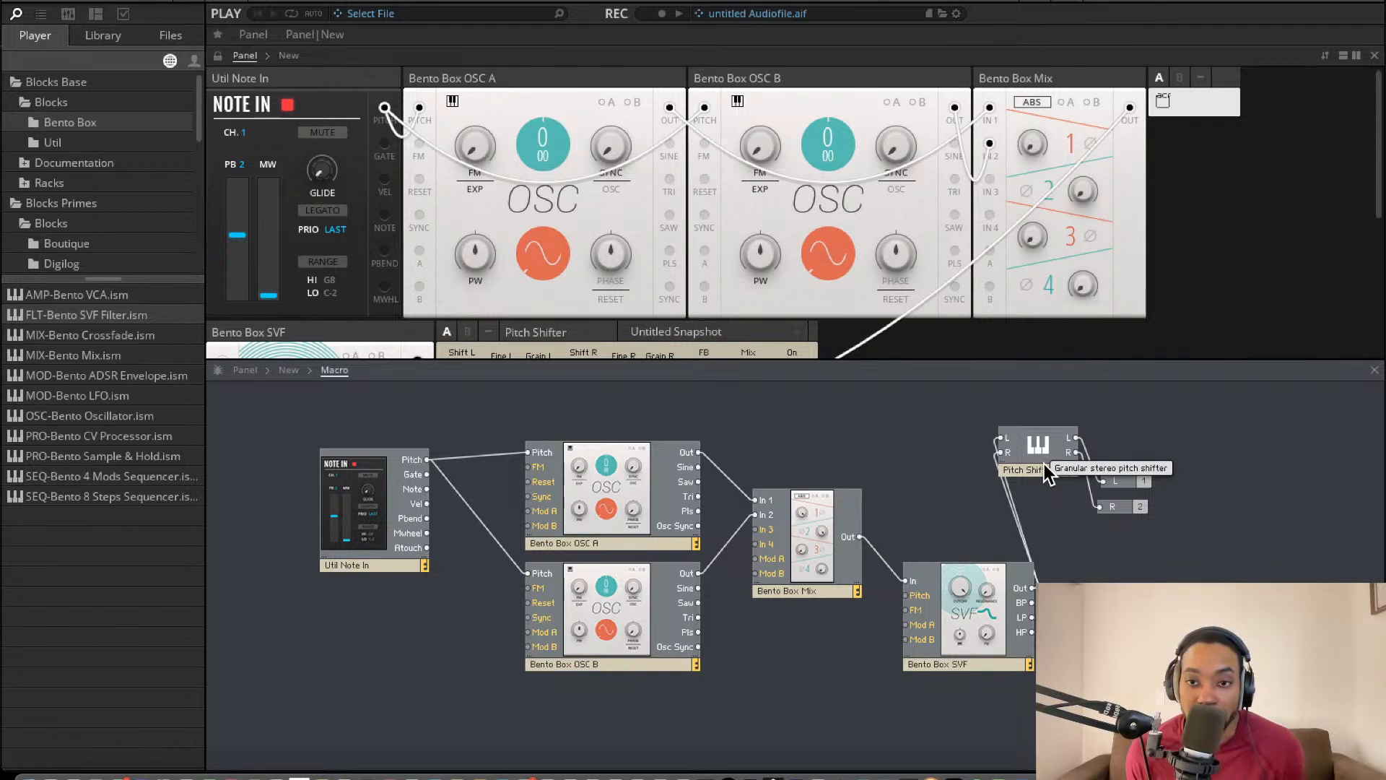
- Lower the Bento Box SVF filter's cutoff slightly
scroll(808, 244, down, 3)
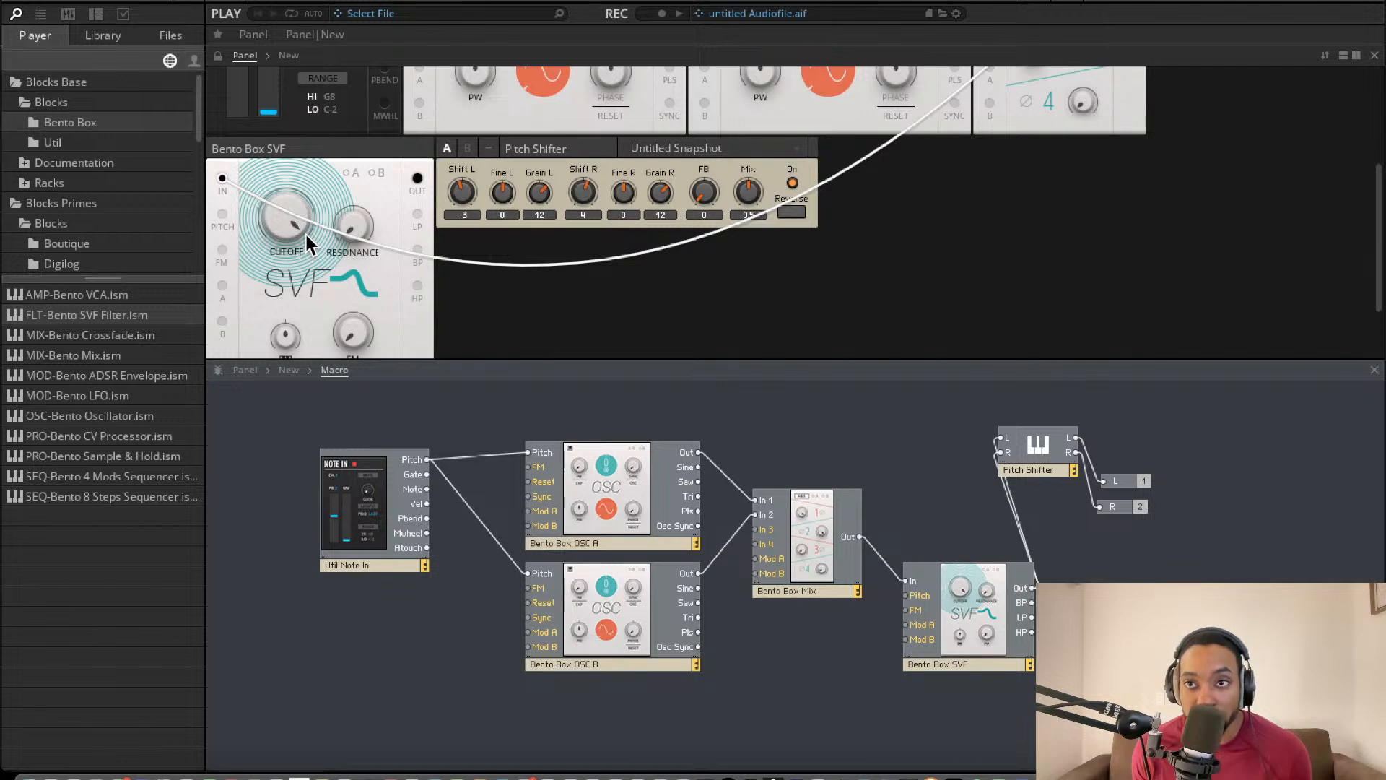
drag(297, 210, 284, 232)
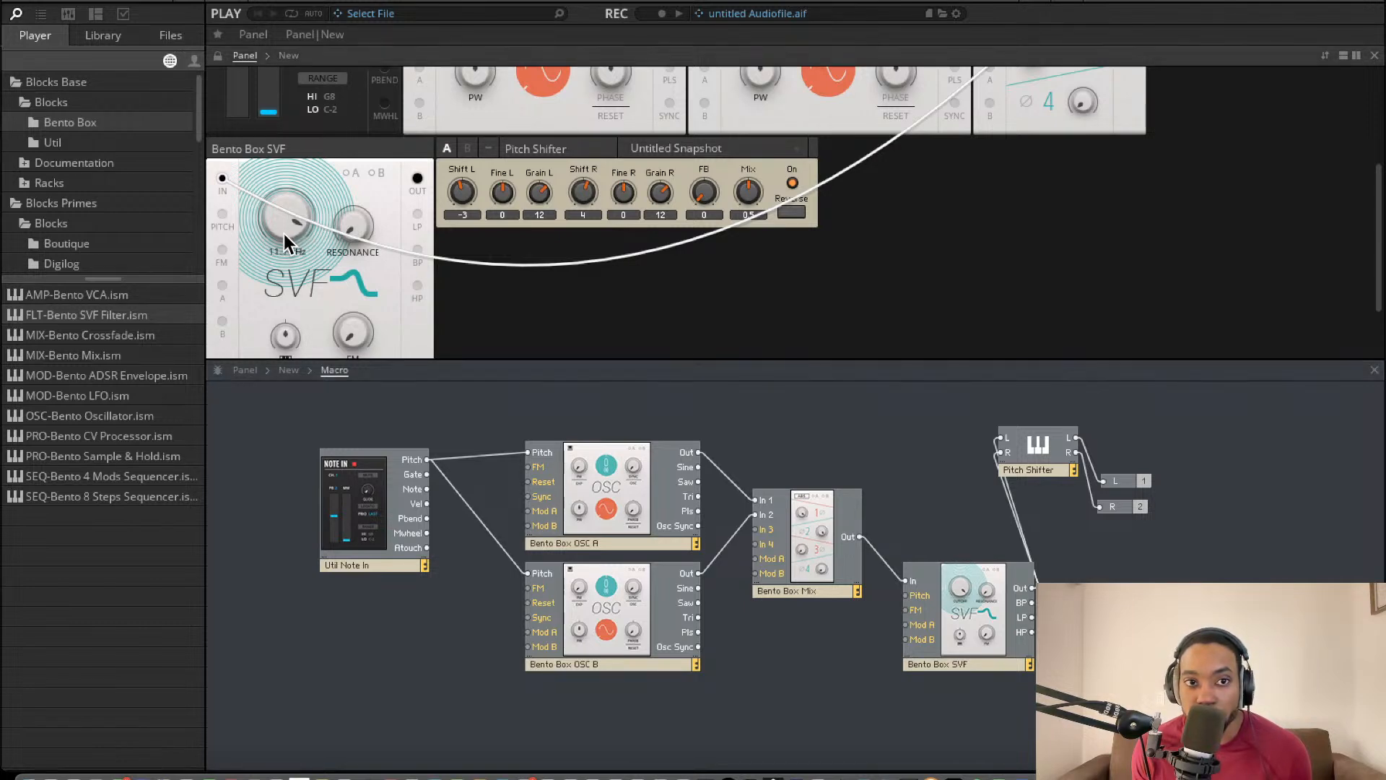
- Fine-tune OSC A to 03 and OSC B to -3, and switch OSC B to the sawtooth waveform
scroll(447, 148, up, 5)
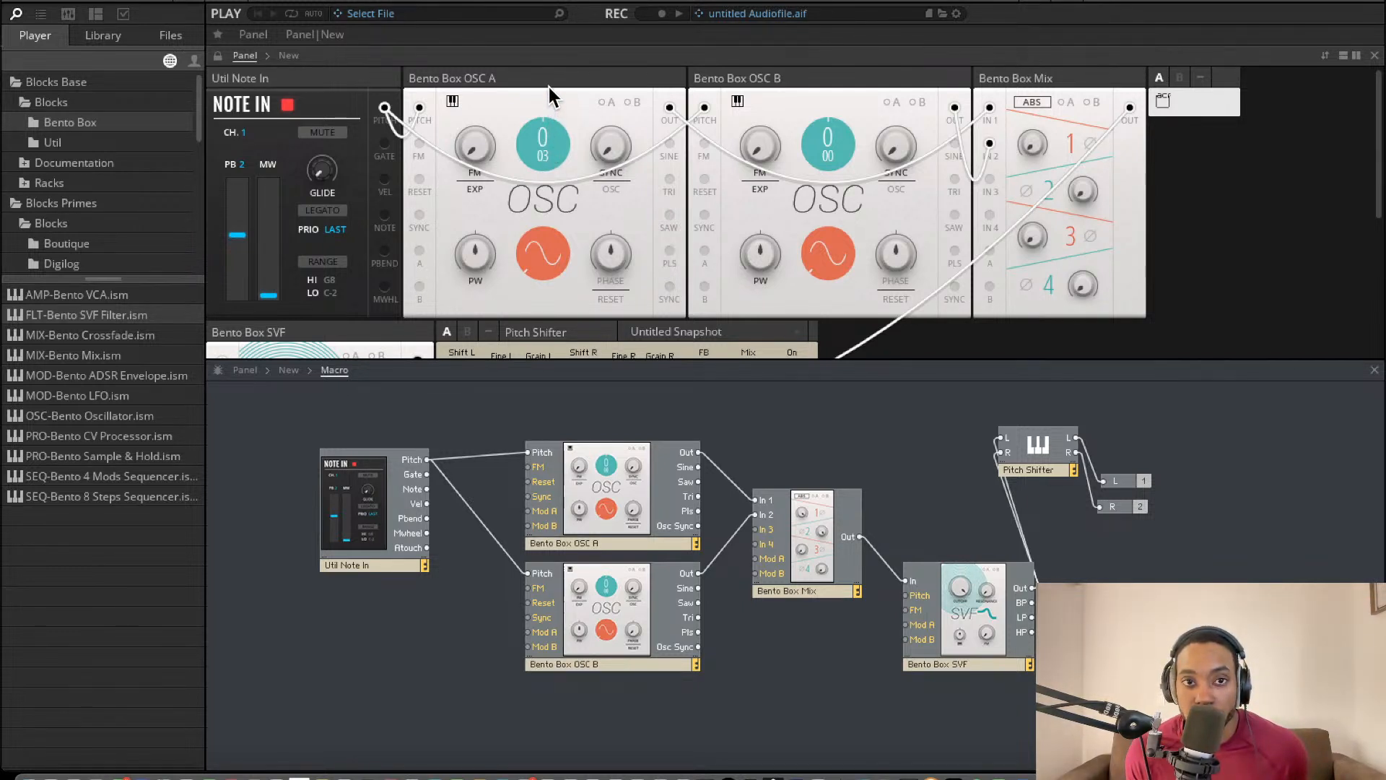
drag(548, 81, 545, 89)
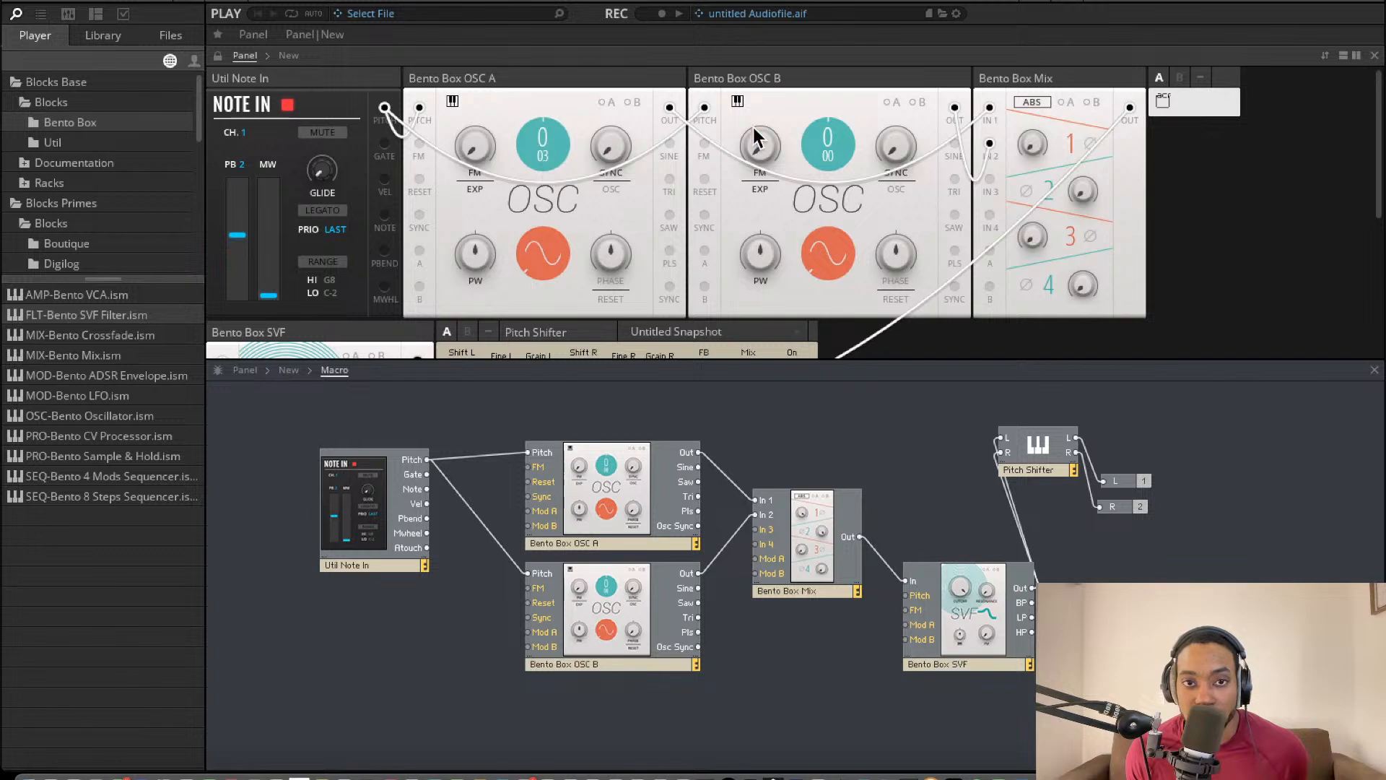
drag(830, 174, 831, 186)
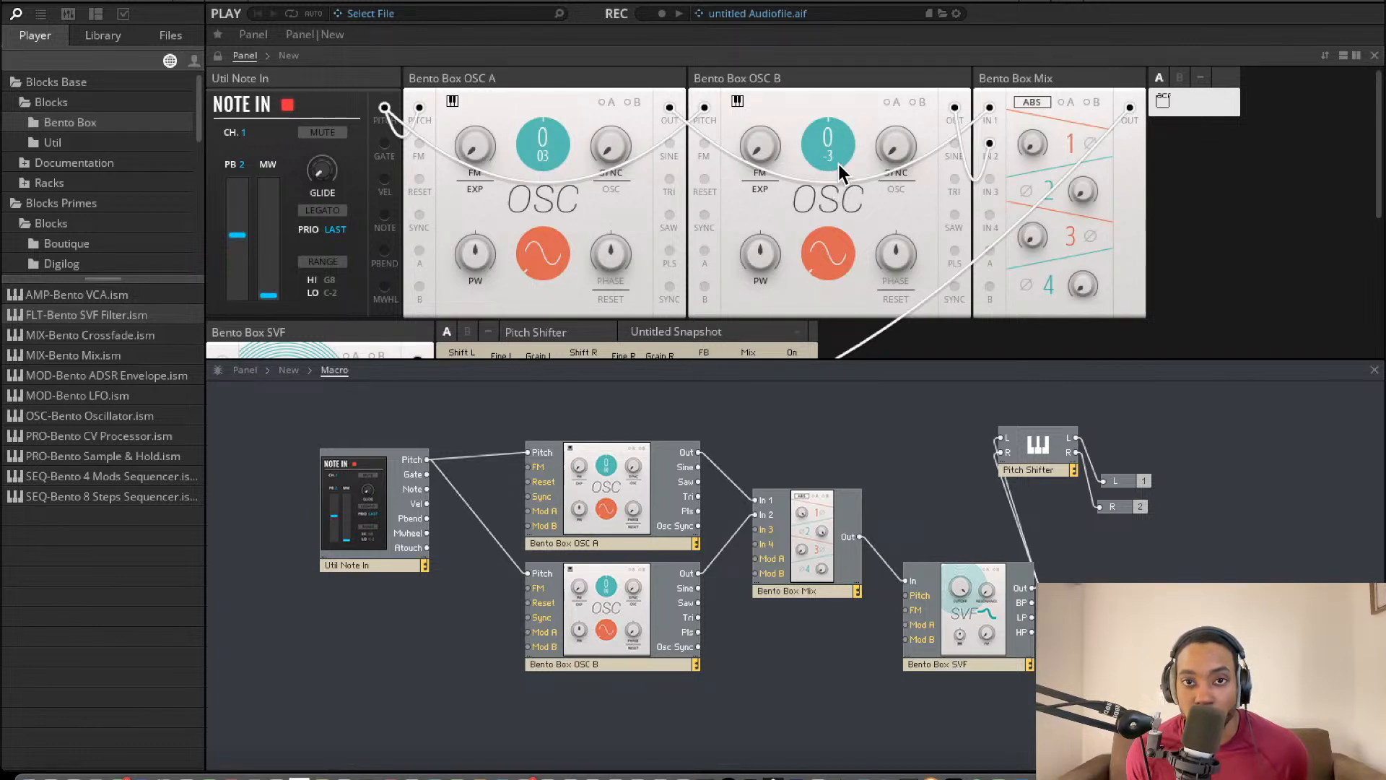
click(826, 261)
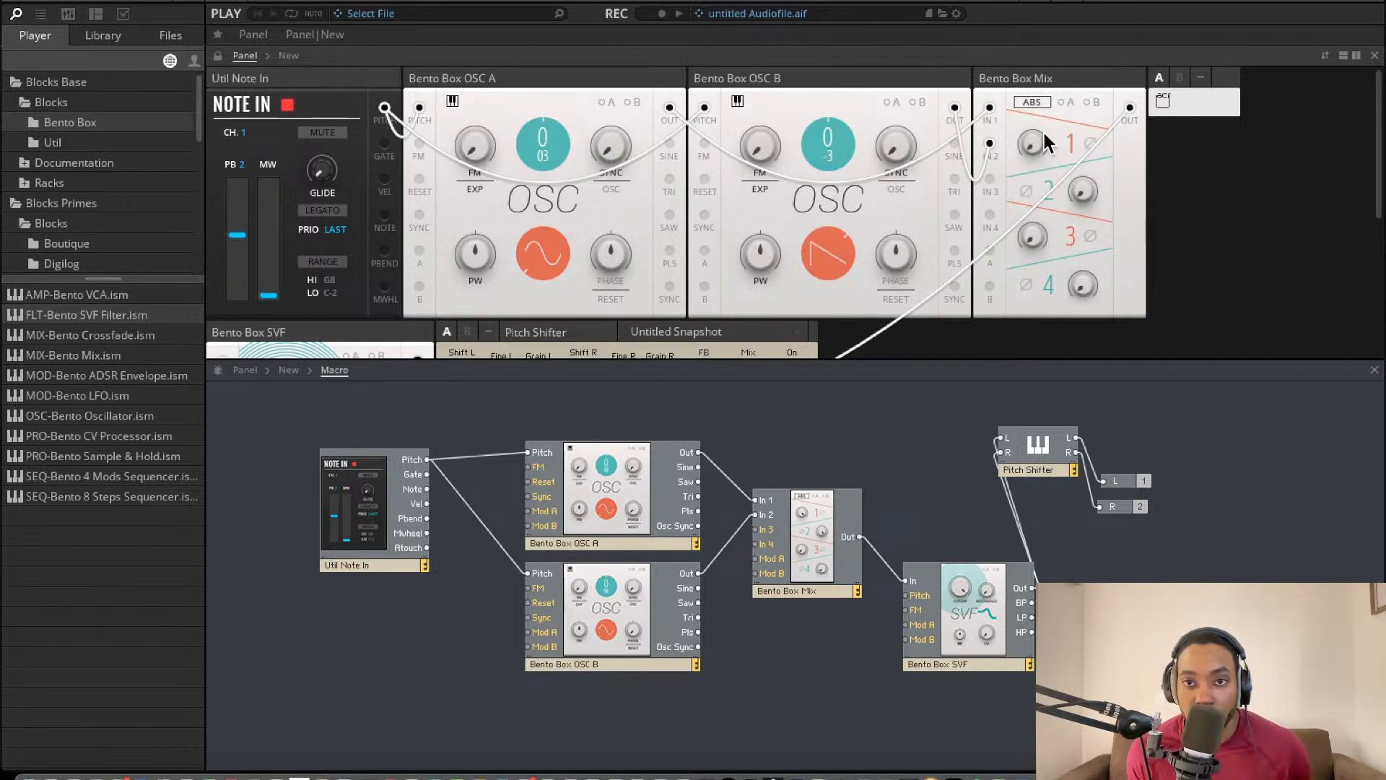
- Turn up channels 1 and 2 of the Bento Box Mix, with channel 2 at about 21.6 and channel 1 higher
drag(1037, 141, 1021, 25)
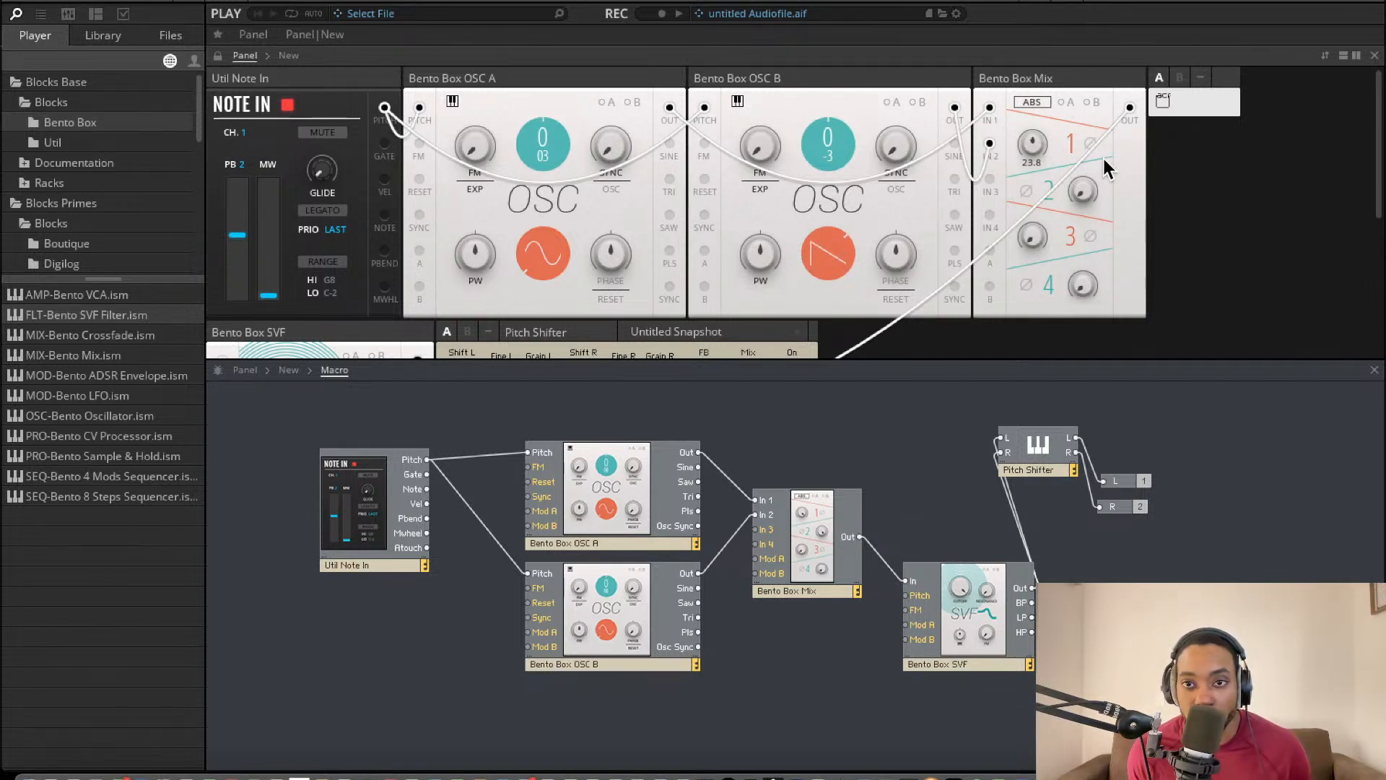
mouse_move(1082, 102)
mouse_down()
mouse_move(1081, 58)
mouse_move(1076, 84)
mouse_up()
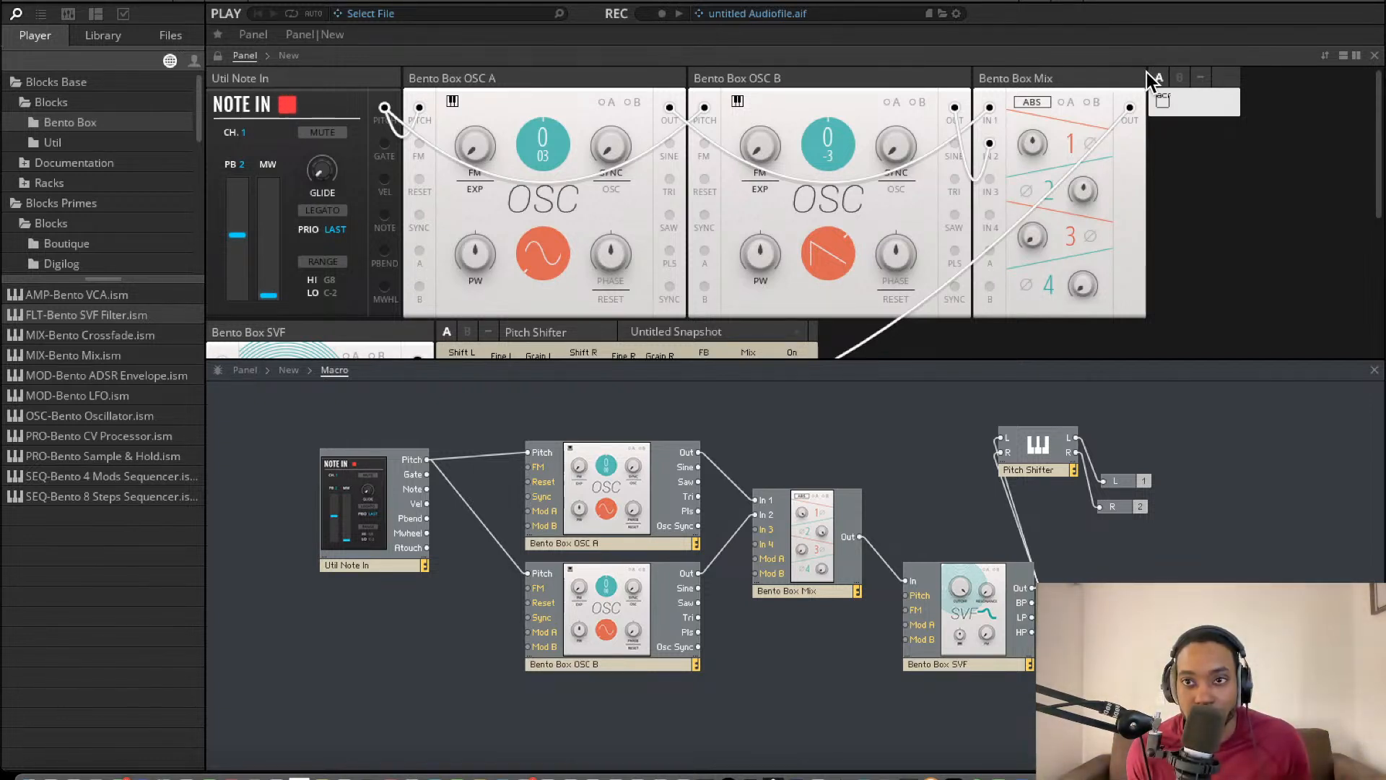
drag(1034, 169, 1031, 147)
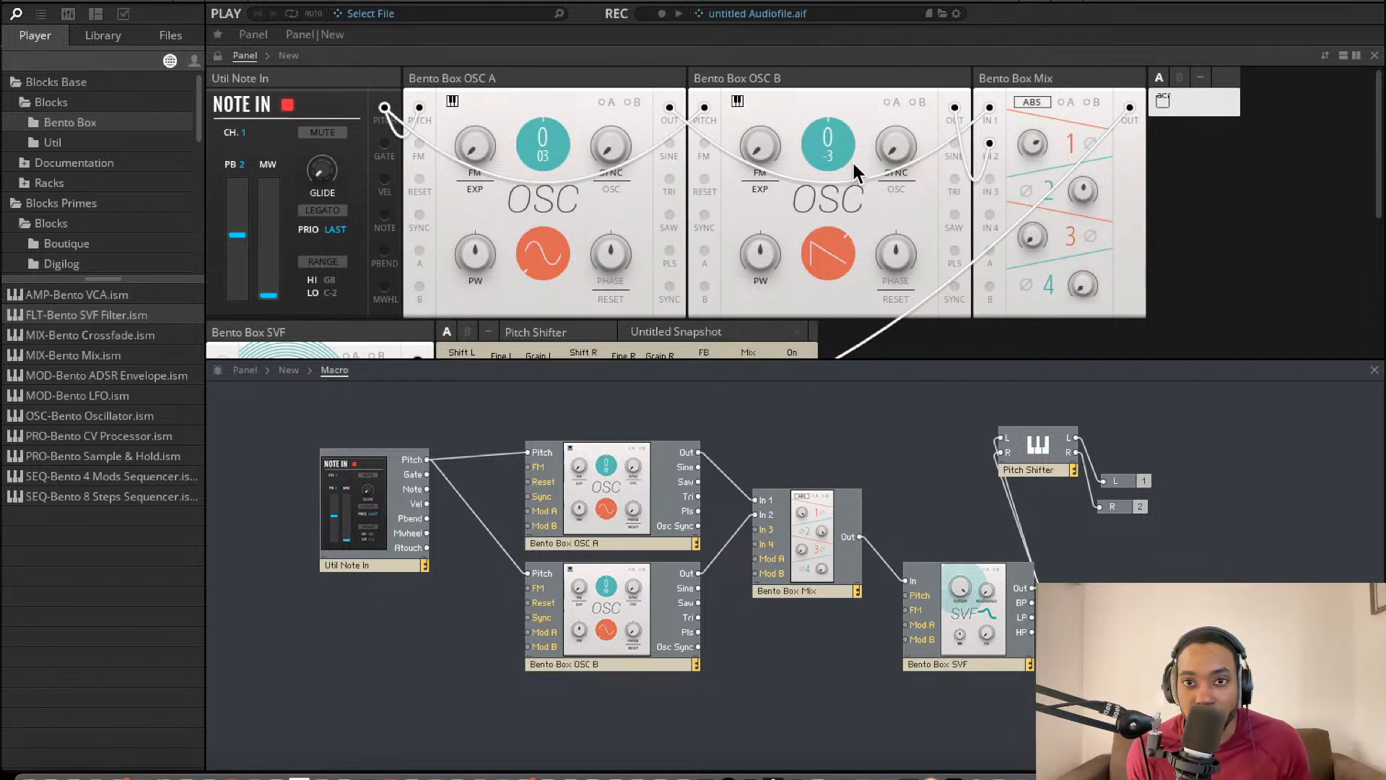
- Set the Bento Box SVF filter's cutoff to 3.11 kHz
scroll(656, 254, down, 4)
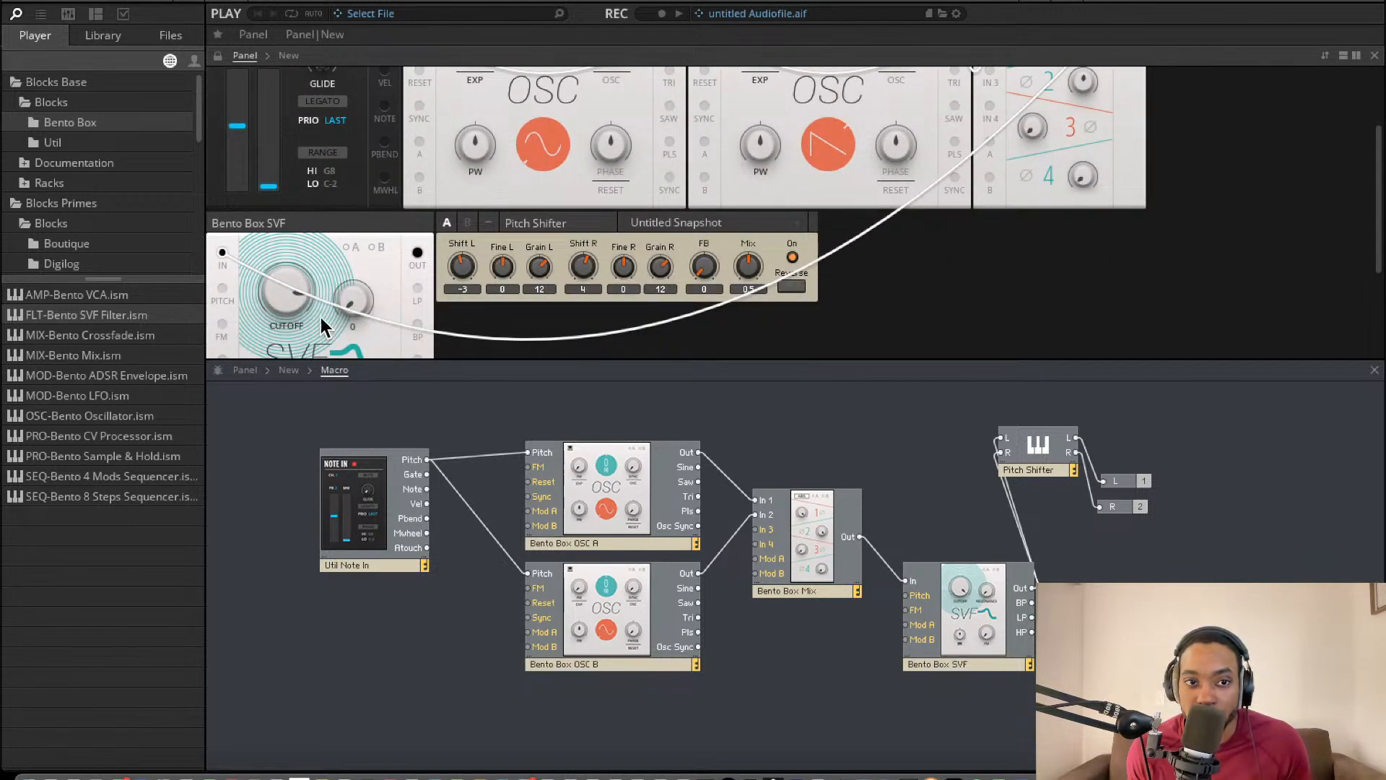
mouse_move(293, 306)
mouse_down()
mouse_move(296, 368)
mouse_move(301, 314)
mouse_move(281, 285)
mouse_up()
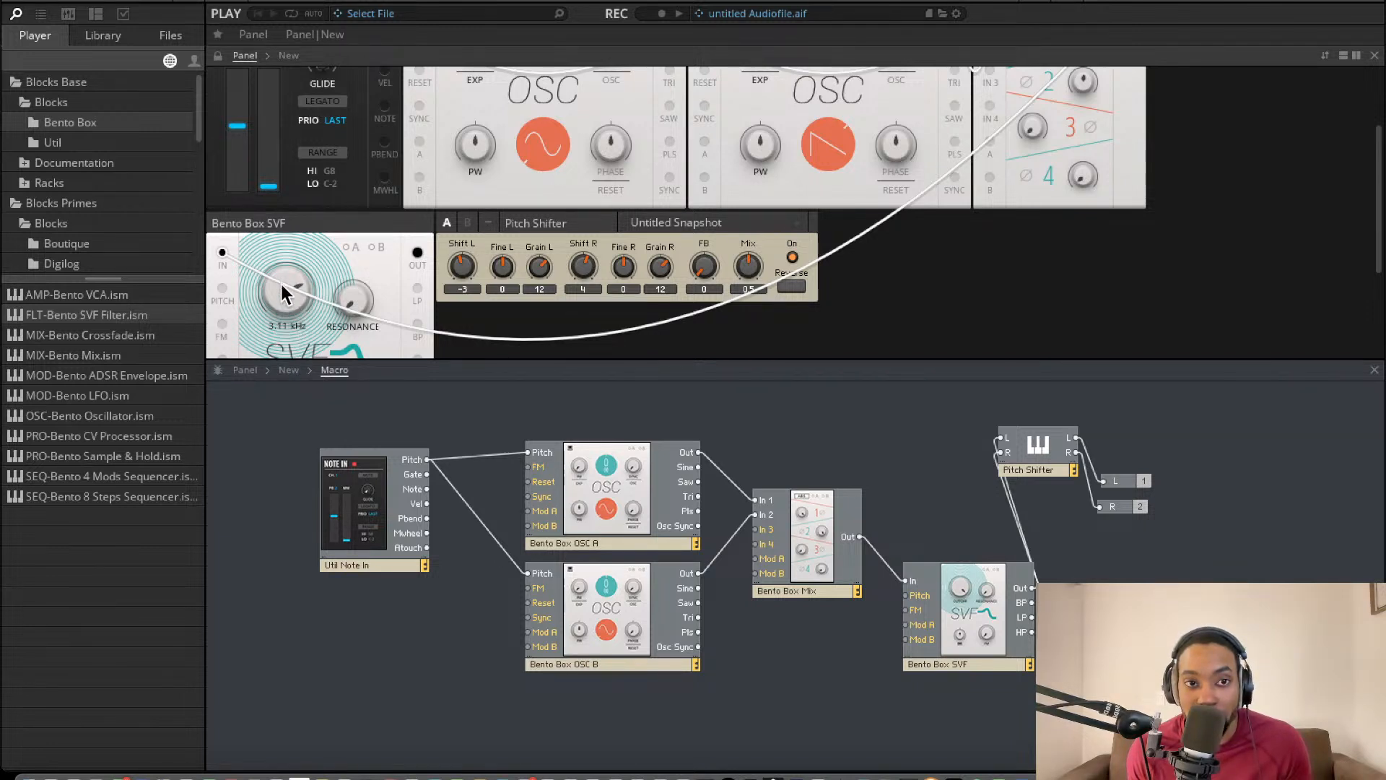
- Set the Pitch Shifter's Fine R to 0.14 and Grain R to -3, and switch the effect off
drag(632, 270, 658, 221)
drag(658, 287, 661, 292)
click(792, 257)
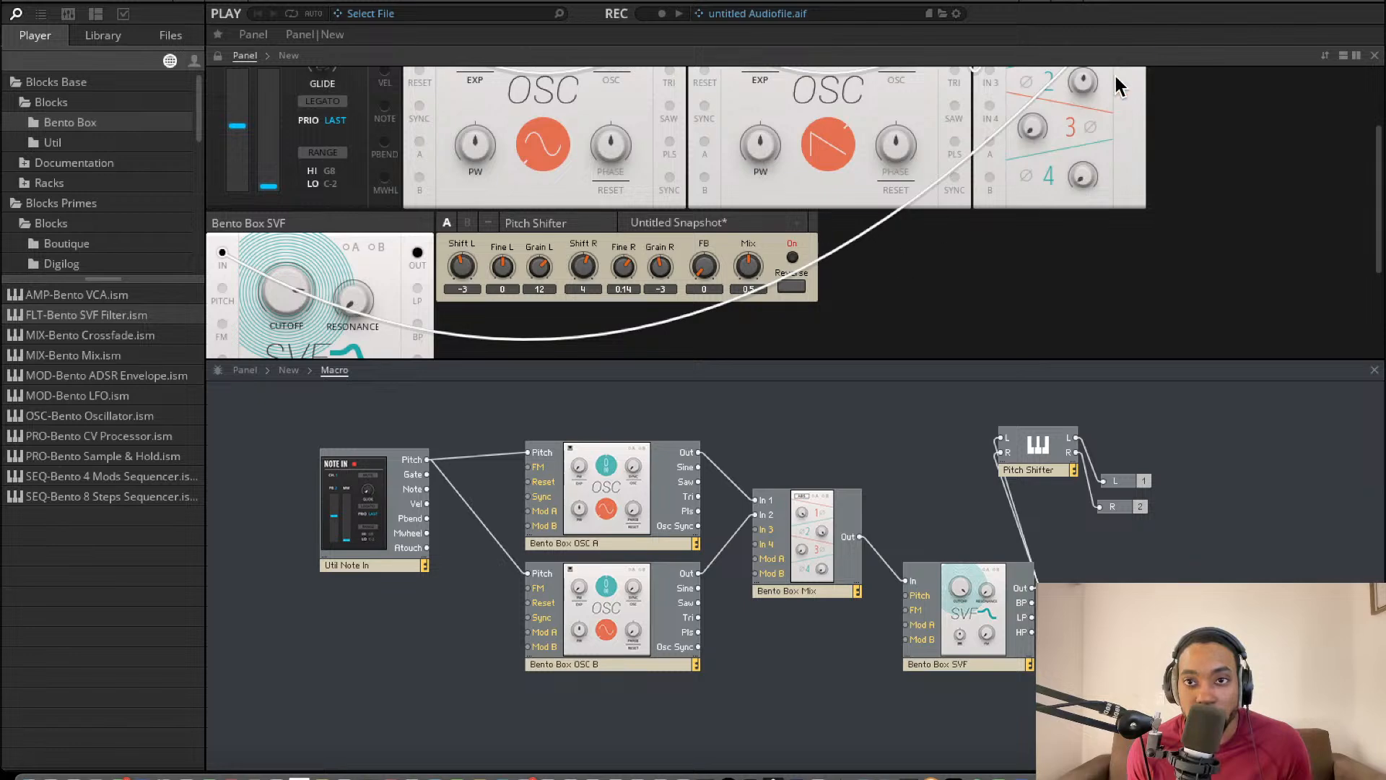
- Adjust the Bento Box Mix channel 1 level to about 36.6
scroll(1126, 173, up, 3)
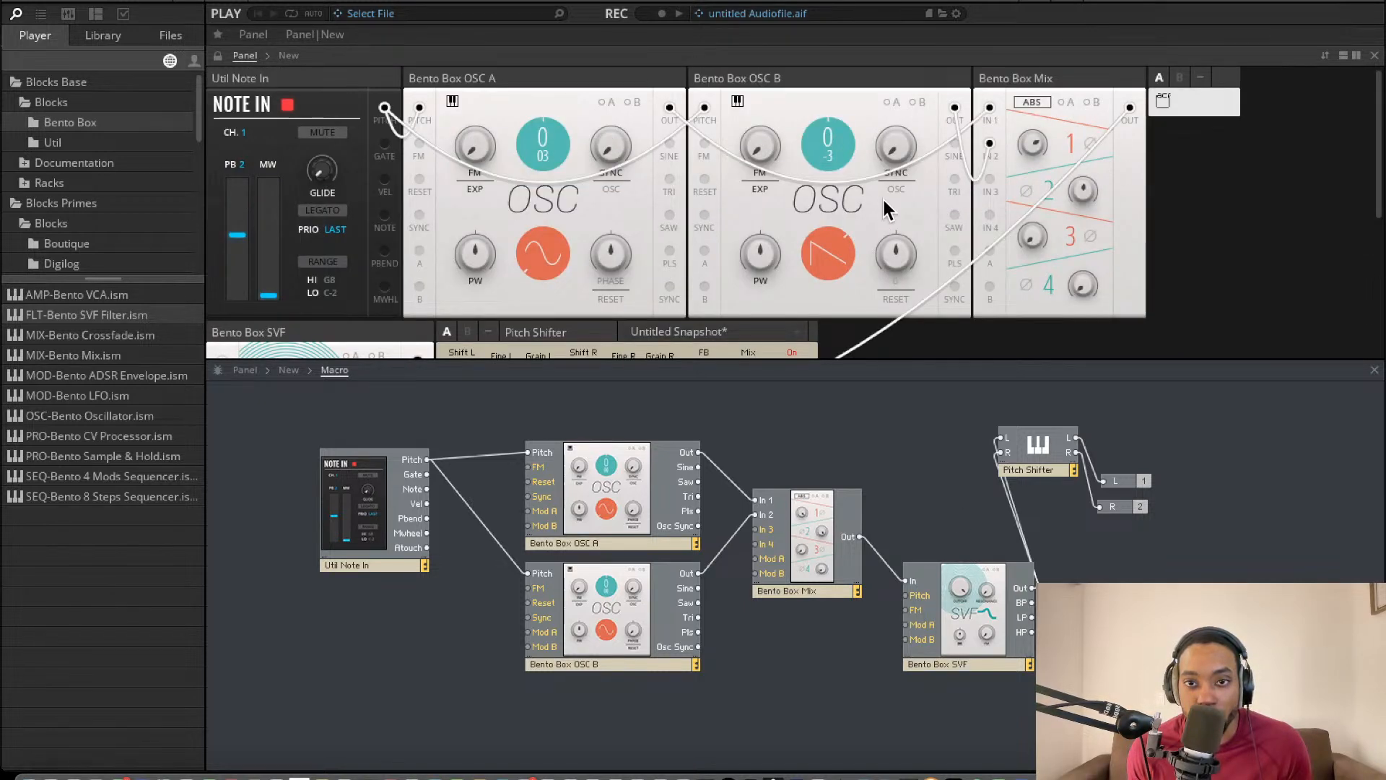
drag(1042, 142, 1083, 270)
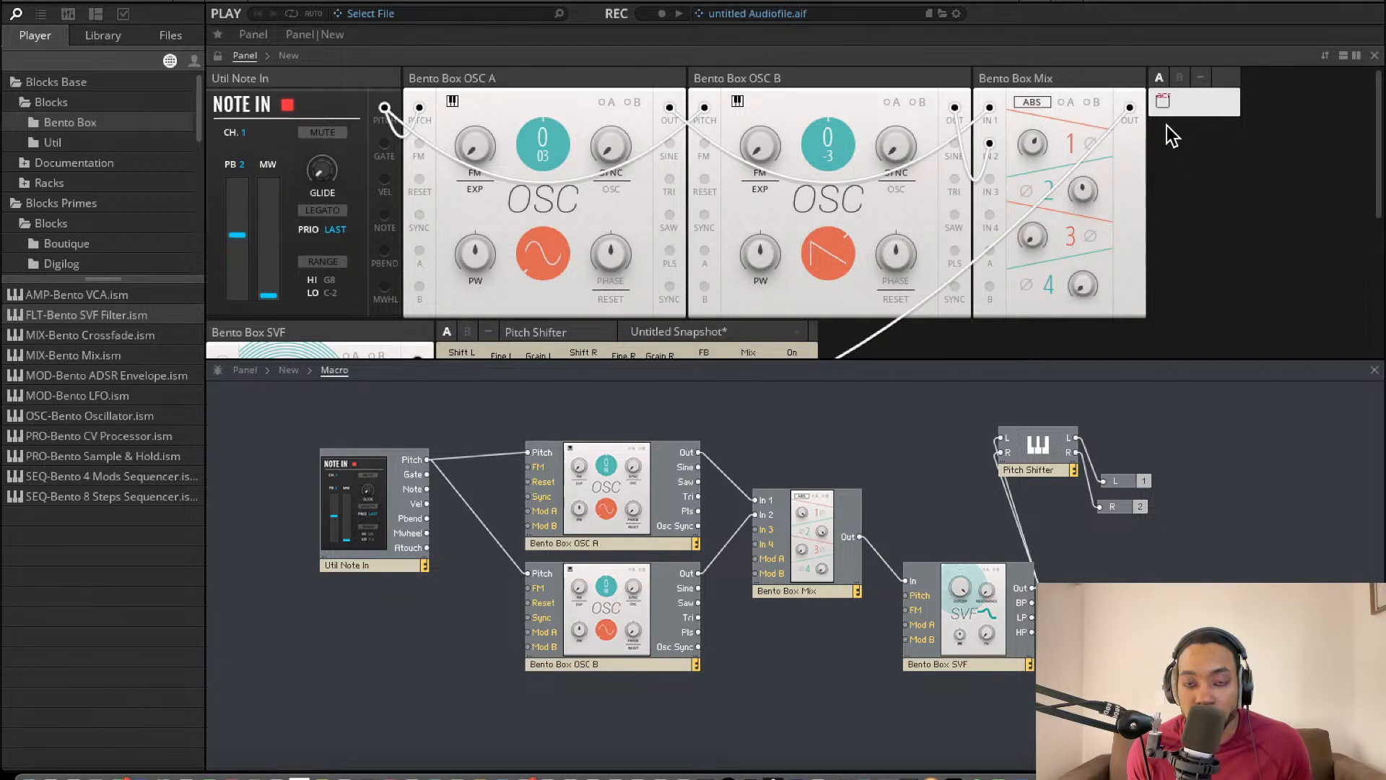
- Add a MOD-Bento LFO block from the Bento Box folder below the Note In block
click(56, 145)
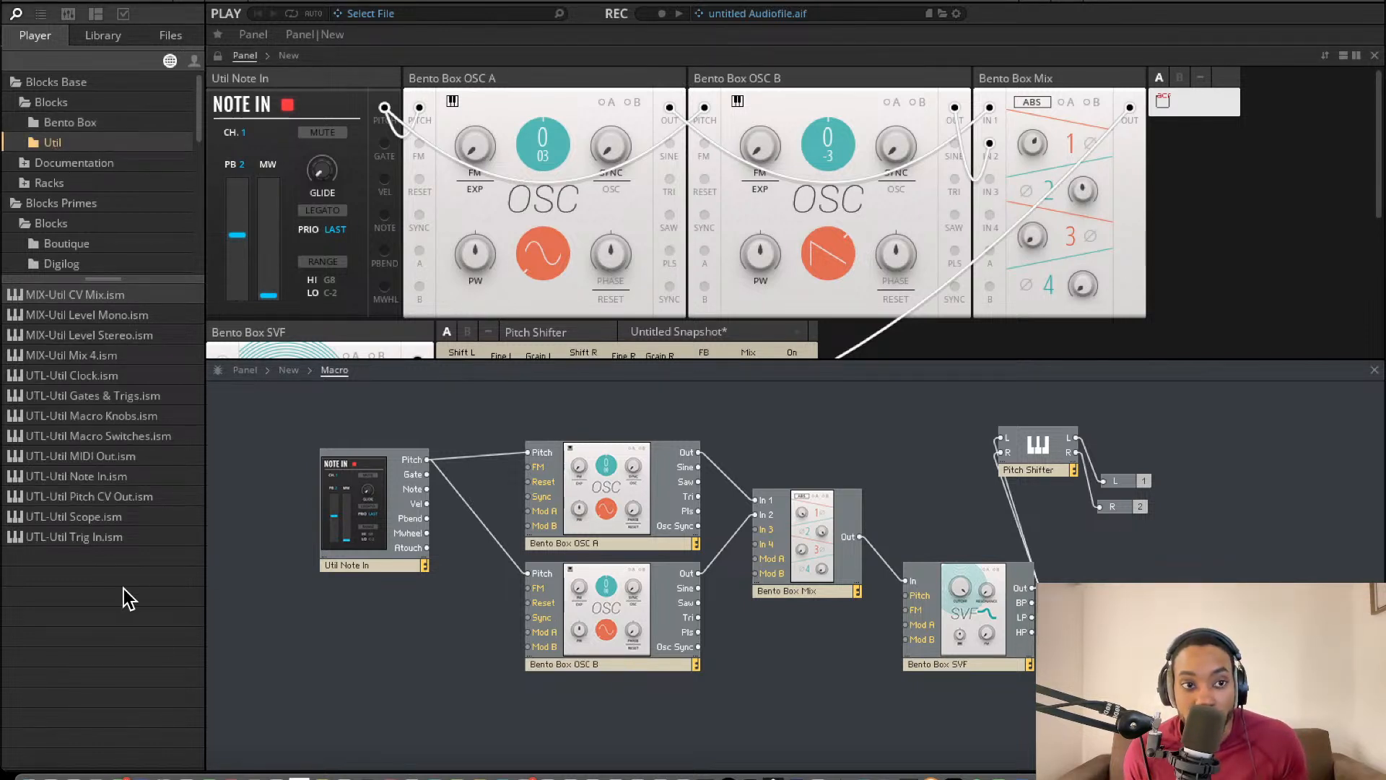
click(81, 124)
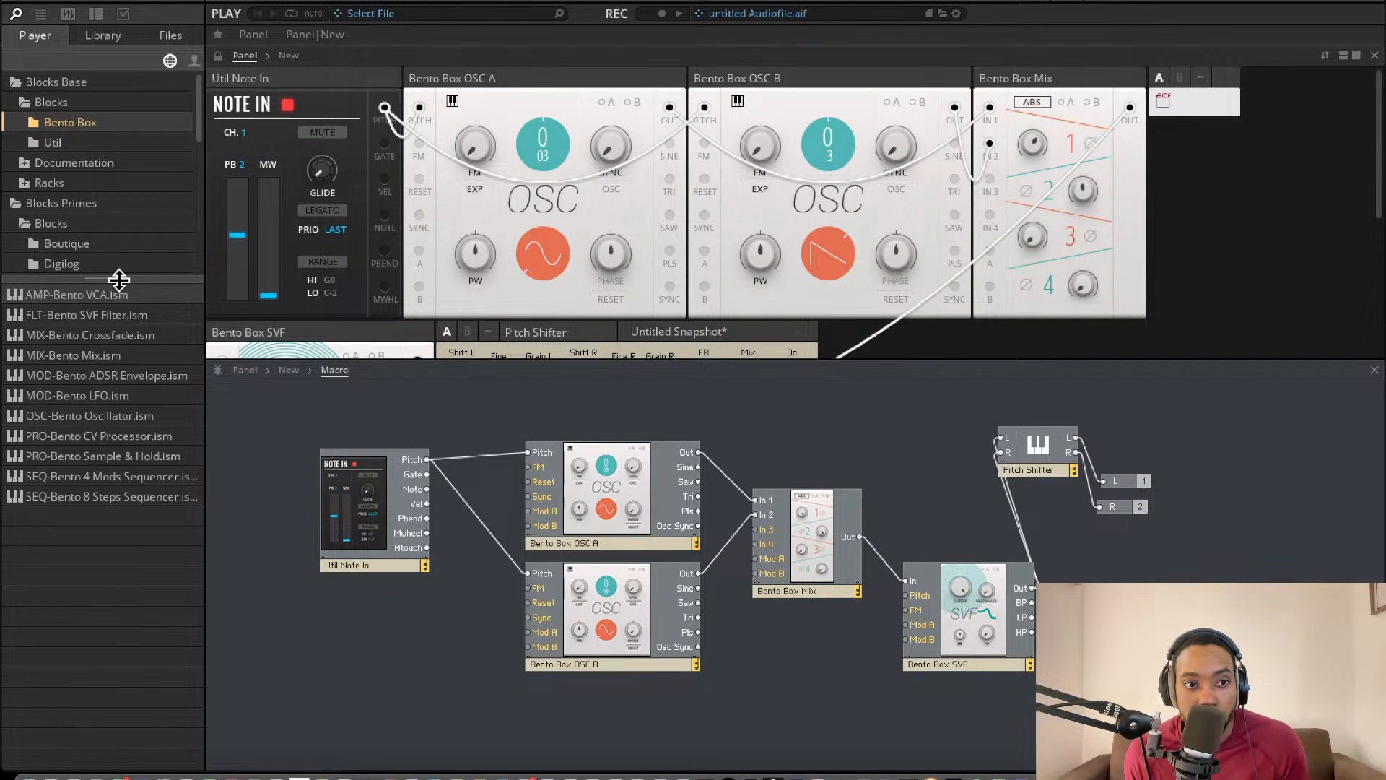
drag(109, 396, 381, 682)
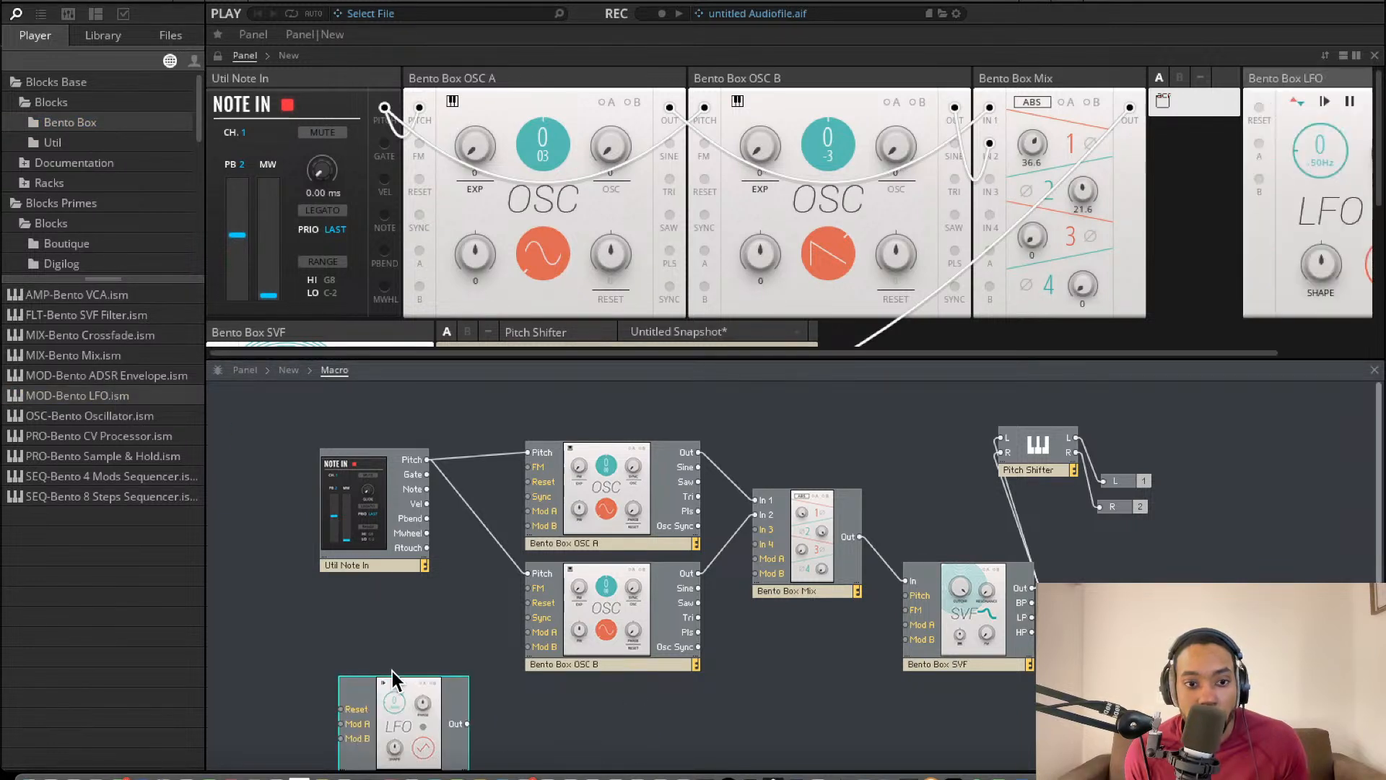
- Connect the LFO's output to OSC A's Mod A input and place the LFO panel directly beside the Bento Box Mix panel
drag(468, 723, 540, 515)
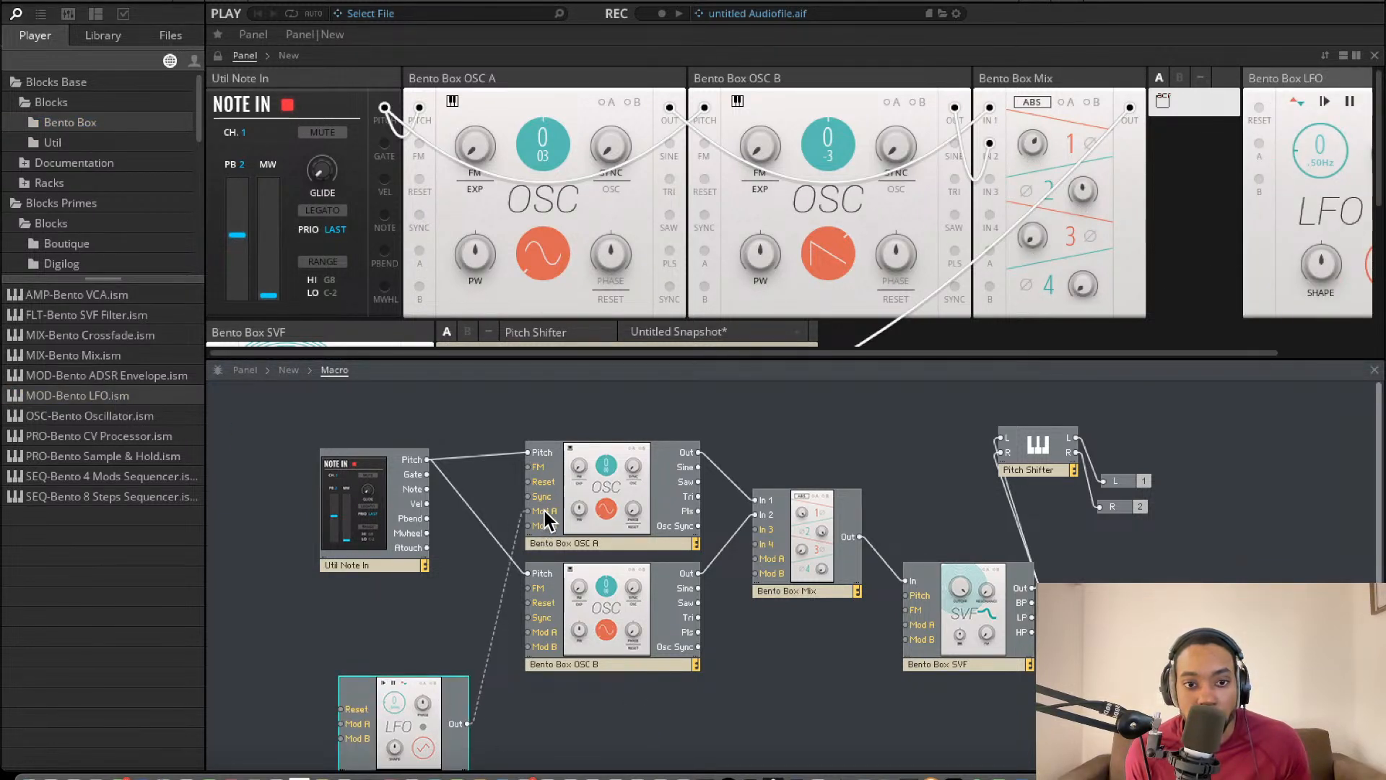
drag(384, 700, 377, 655)
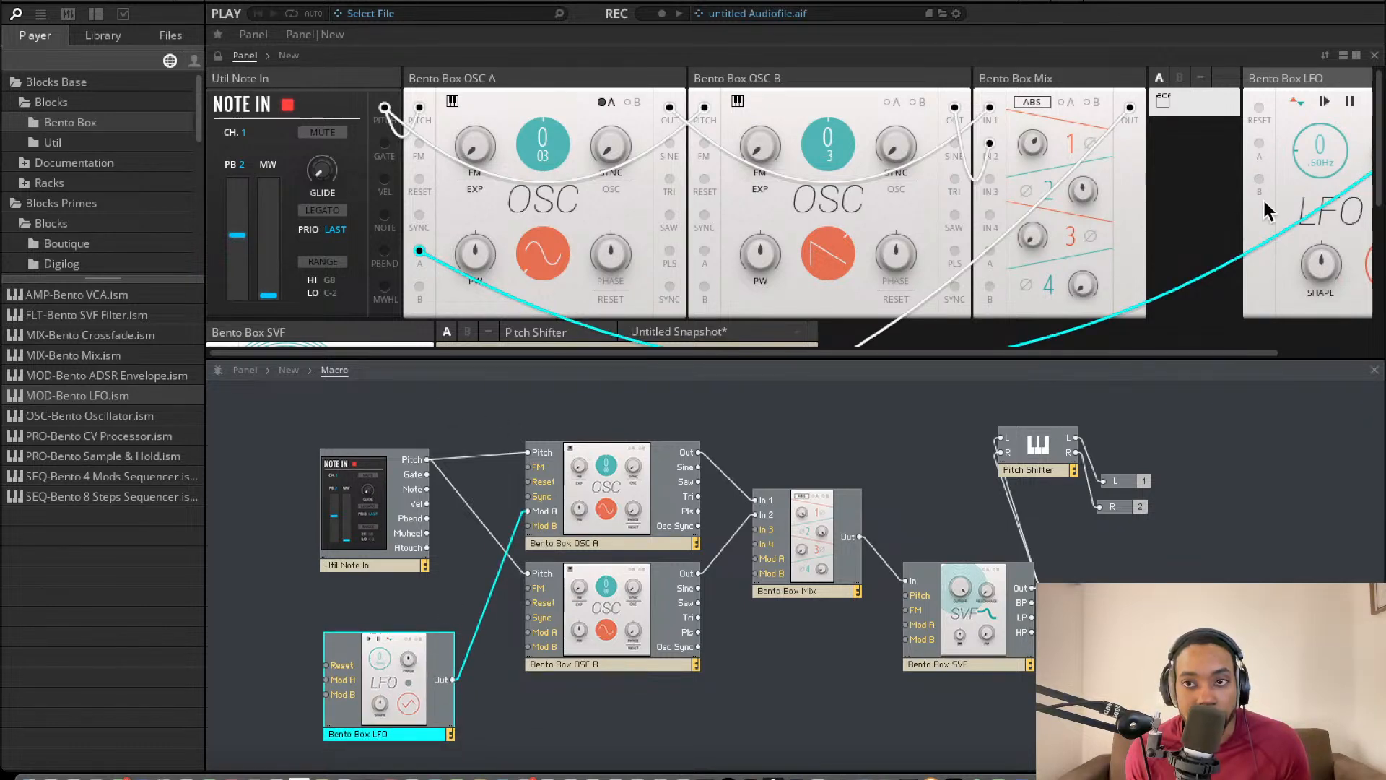
drag(1330, 78, 1164, 79)
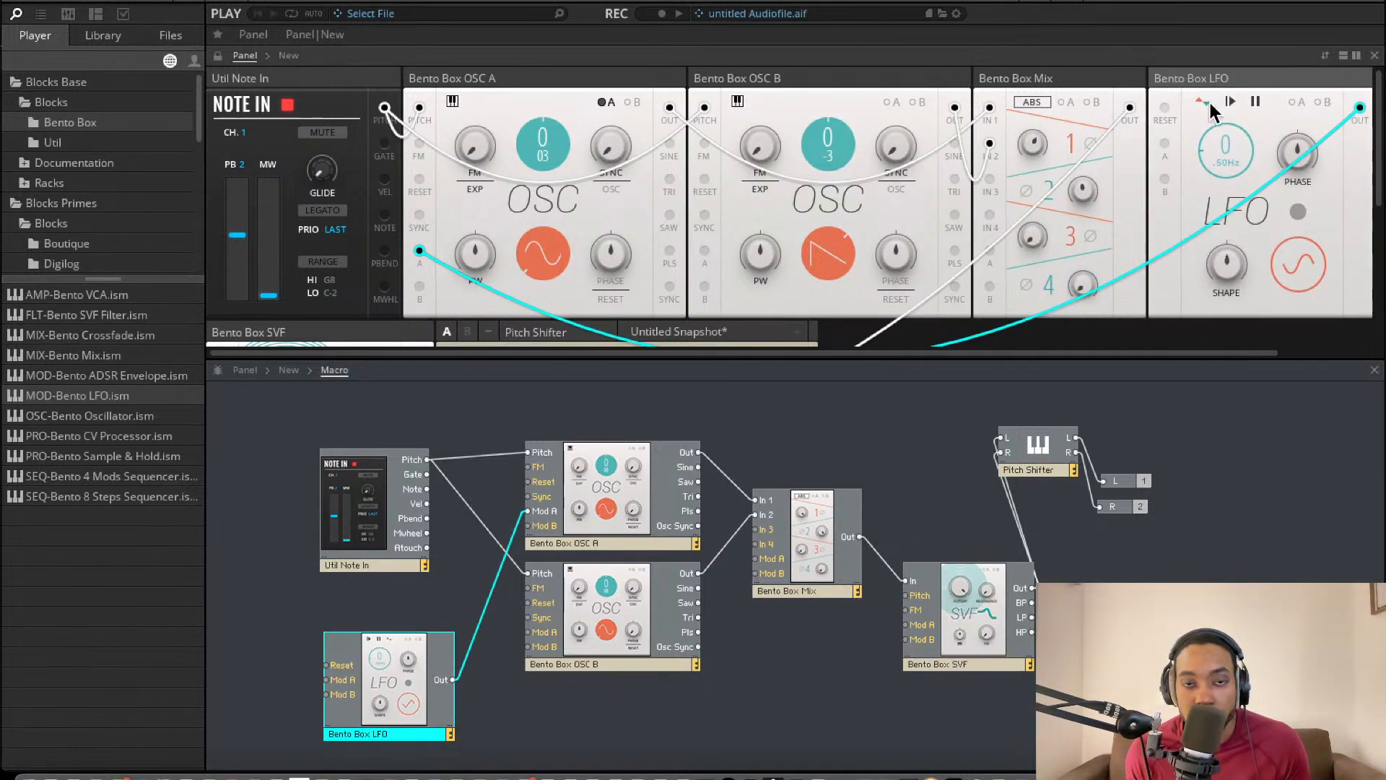
- Browse the Blocks Base and Blocks Primes folders for an effect block to add to the patch
scroll(747, 176, down, 1)
scroll(746, 176, down, 3)
scroll(731, 189, up, 2)
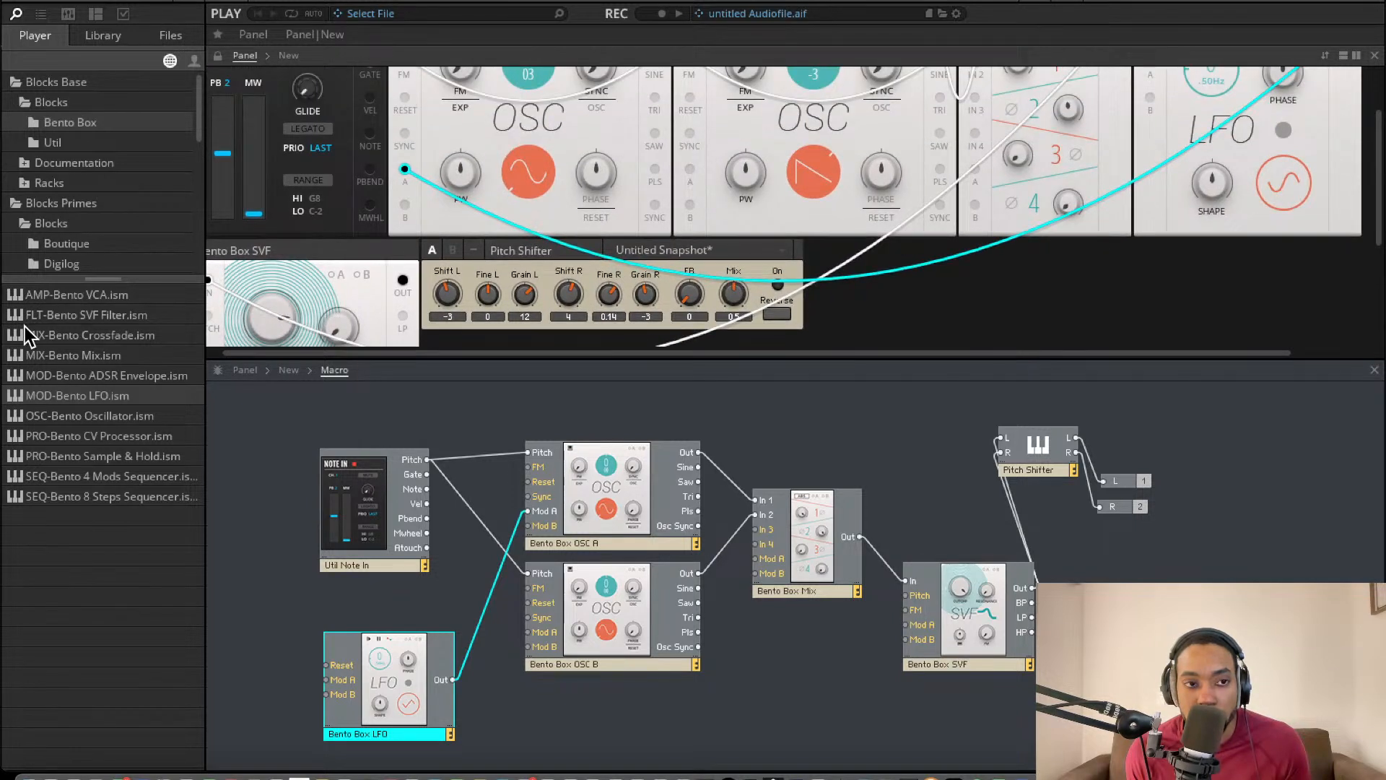
scroll(72, 176, down, 3)
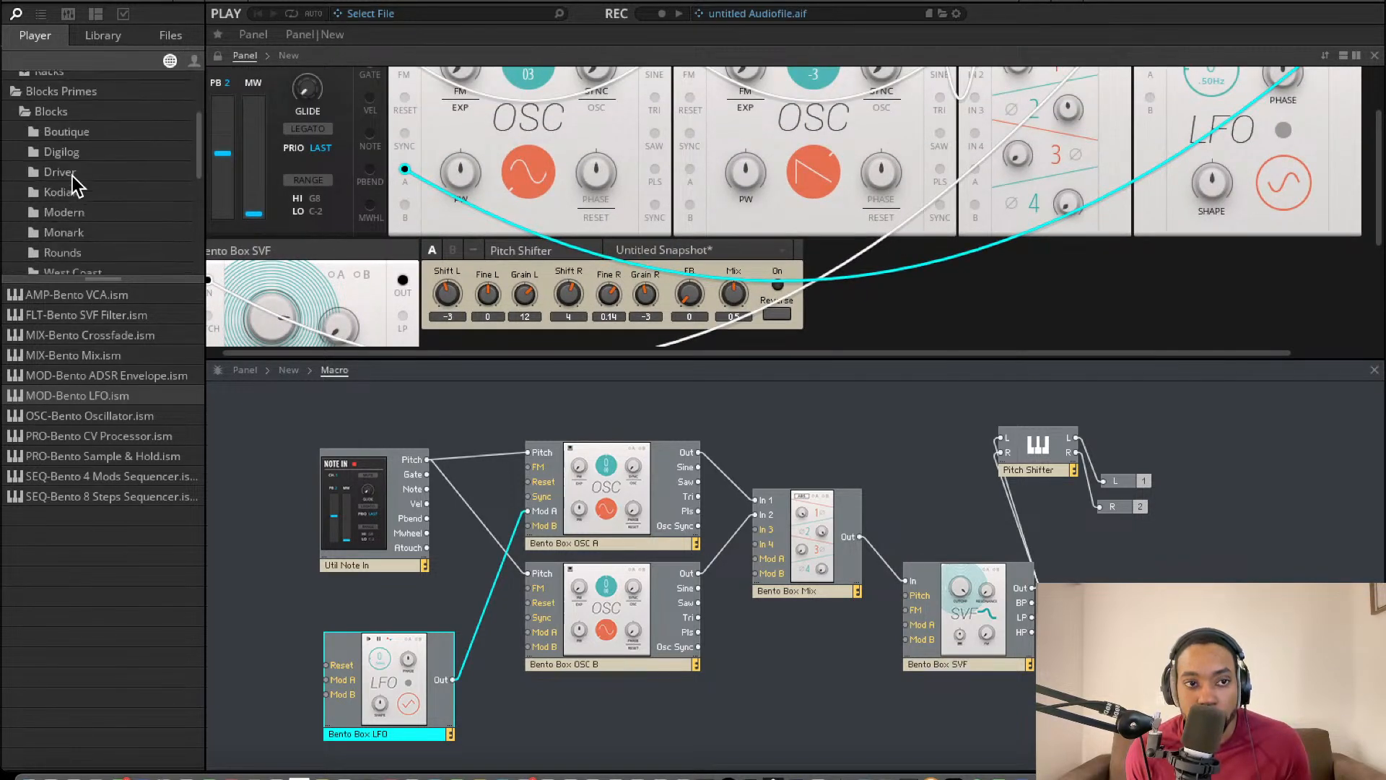
click(64, 103)
click(64, 120)
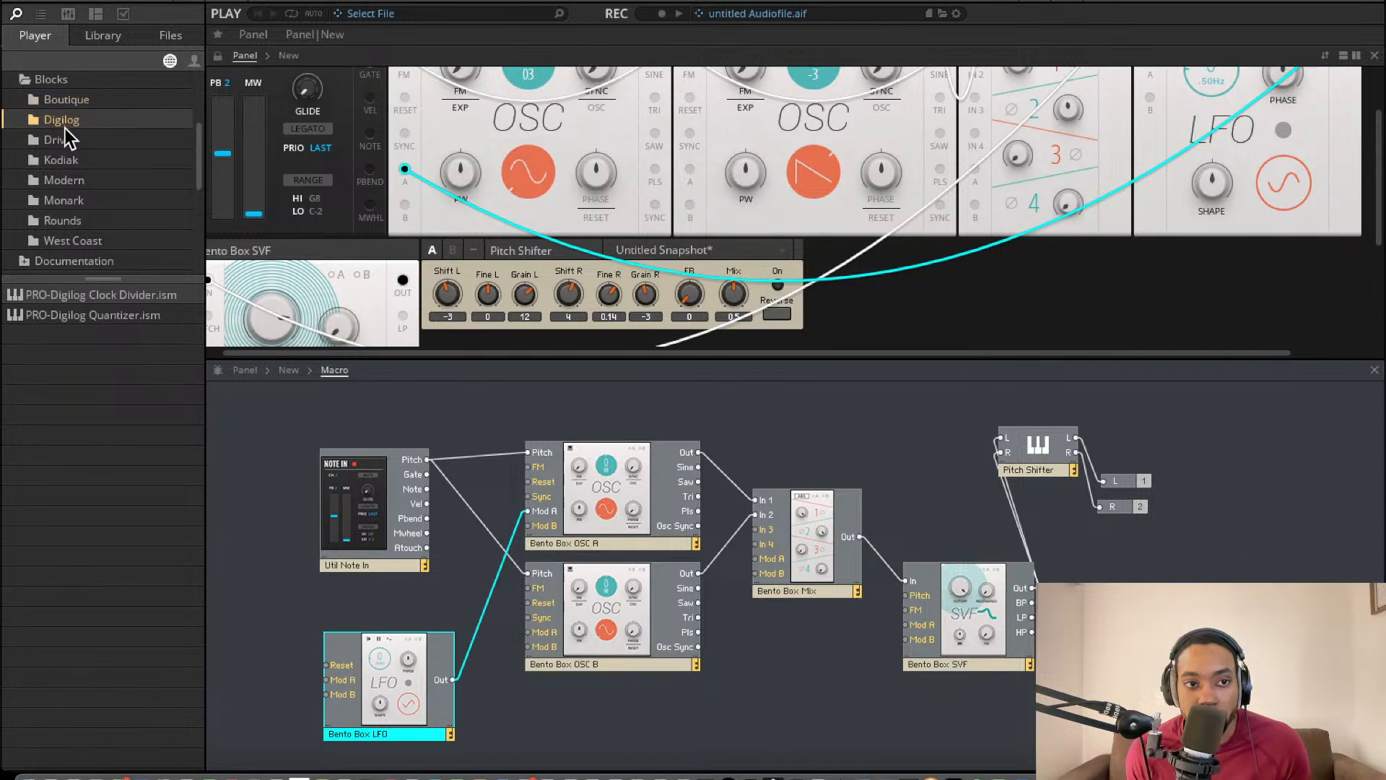
click(66, 100)
scroll(69, 137, up, 3)
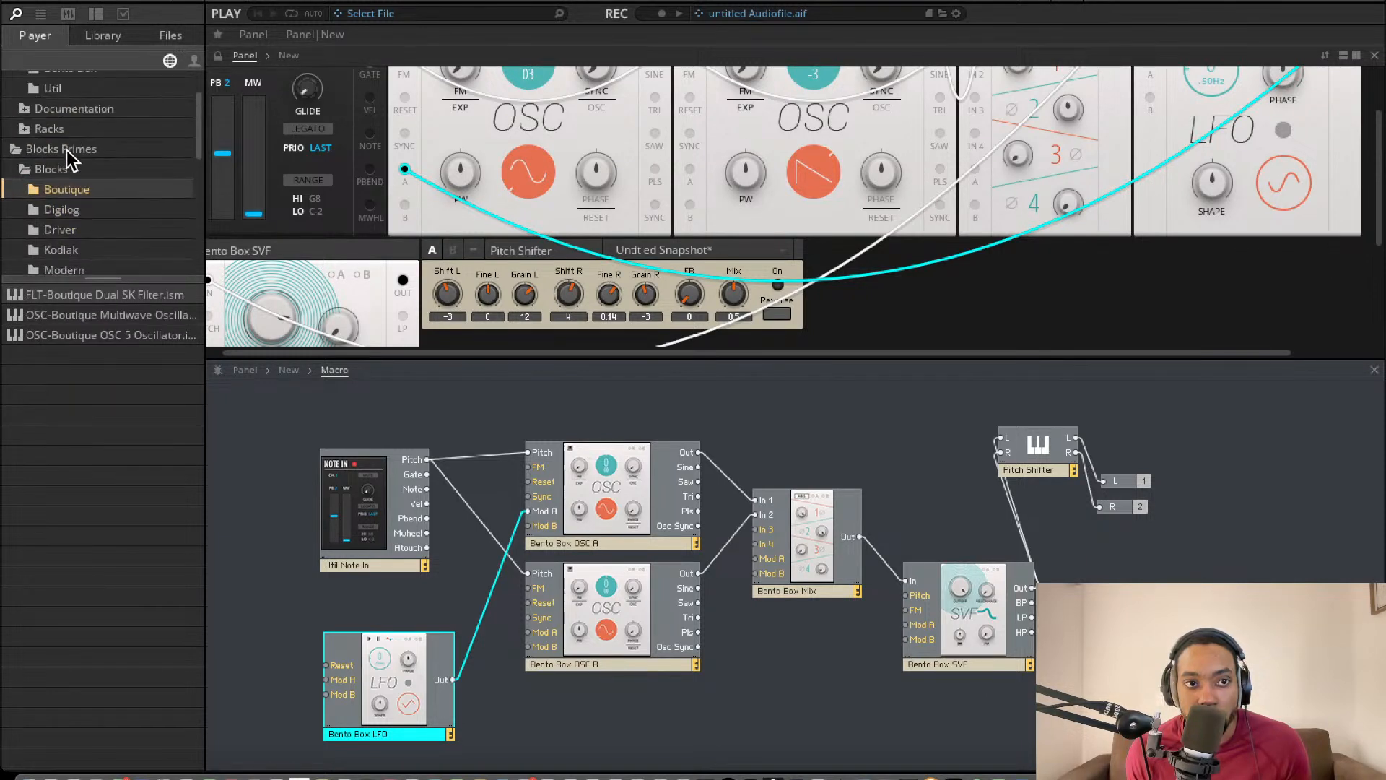
click(31, 132)
scroll(72, 202, down, 4)
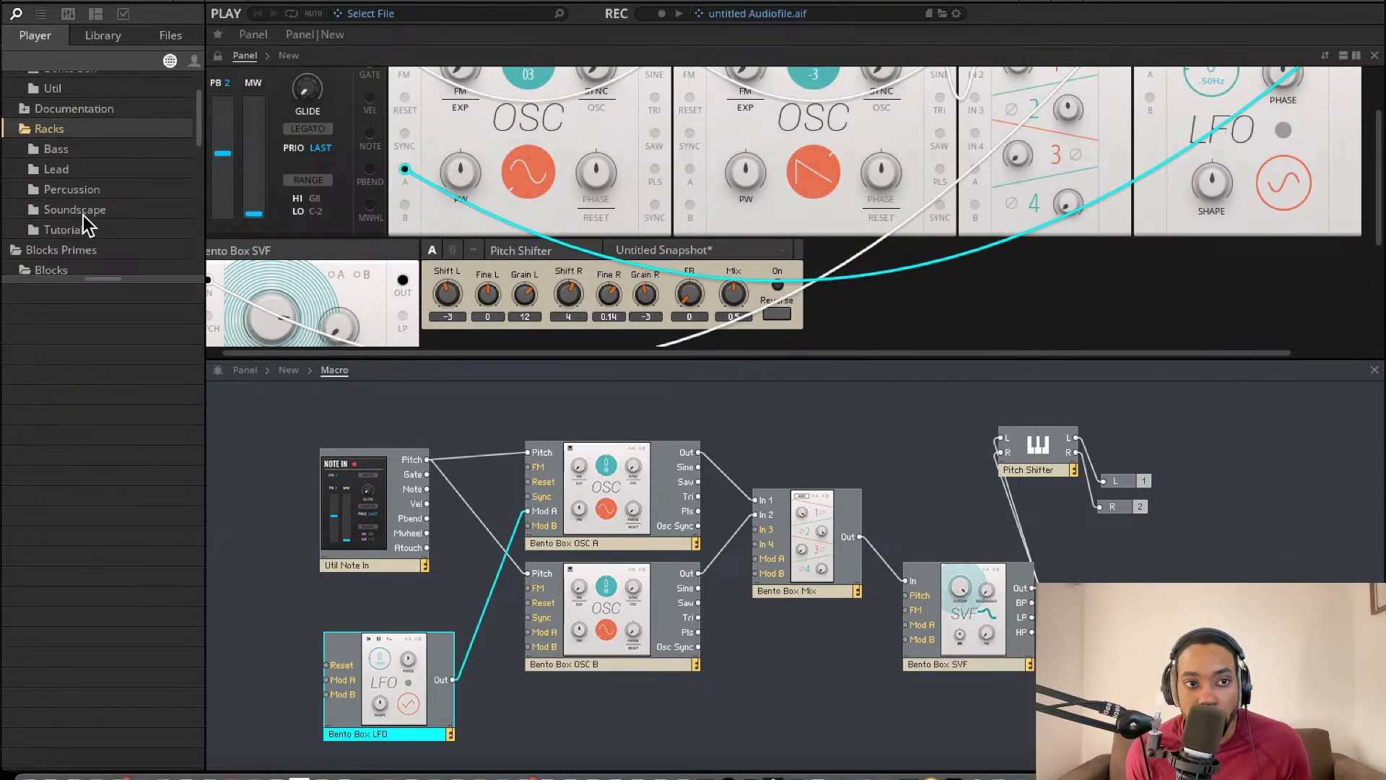
click(64, 173)
click(62, 192)
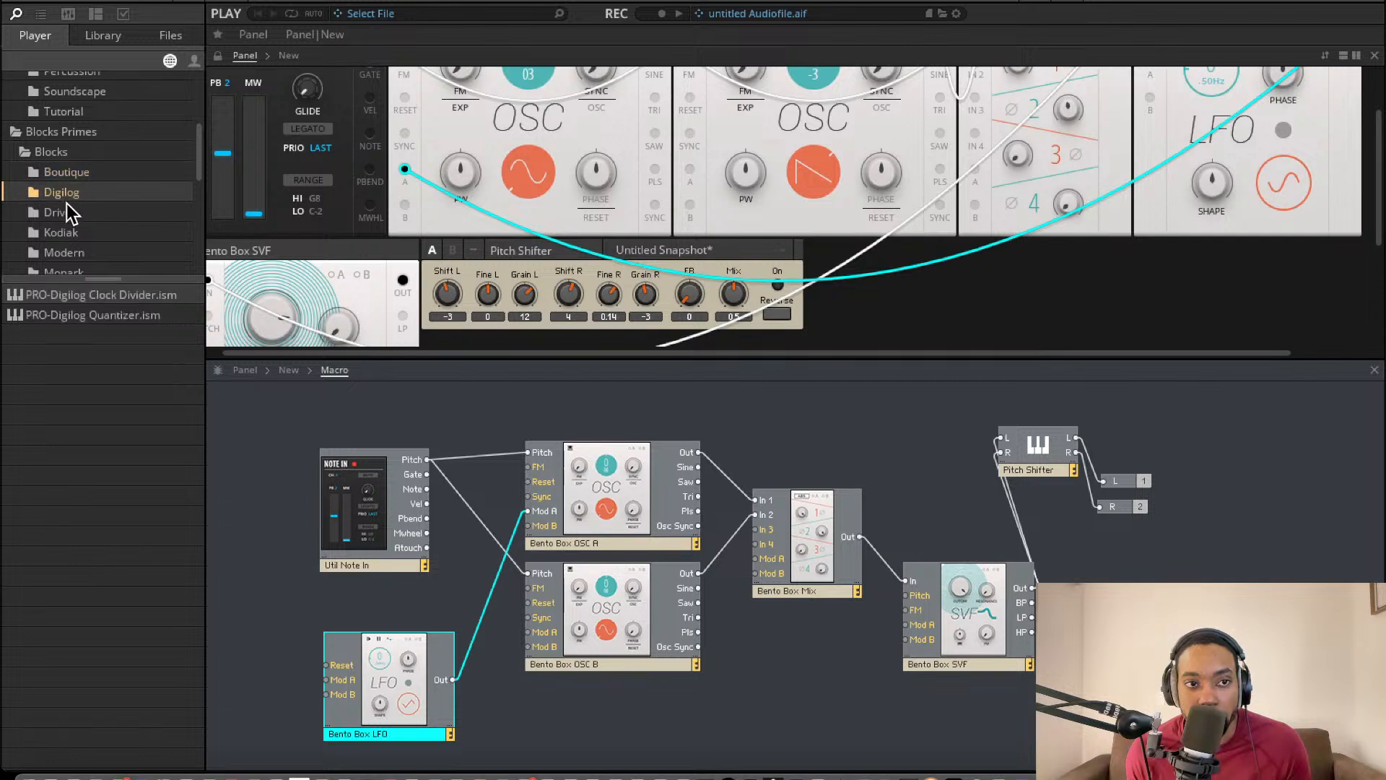
click(68, 211)
click(71, 199)
click(68, 216)
click(72, 169)
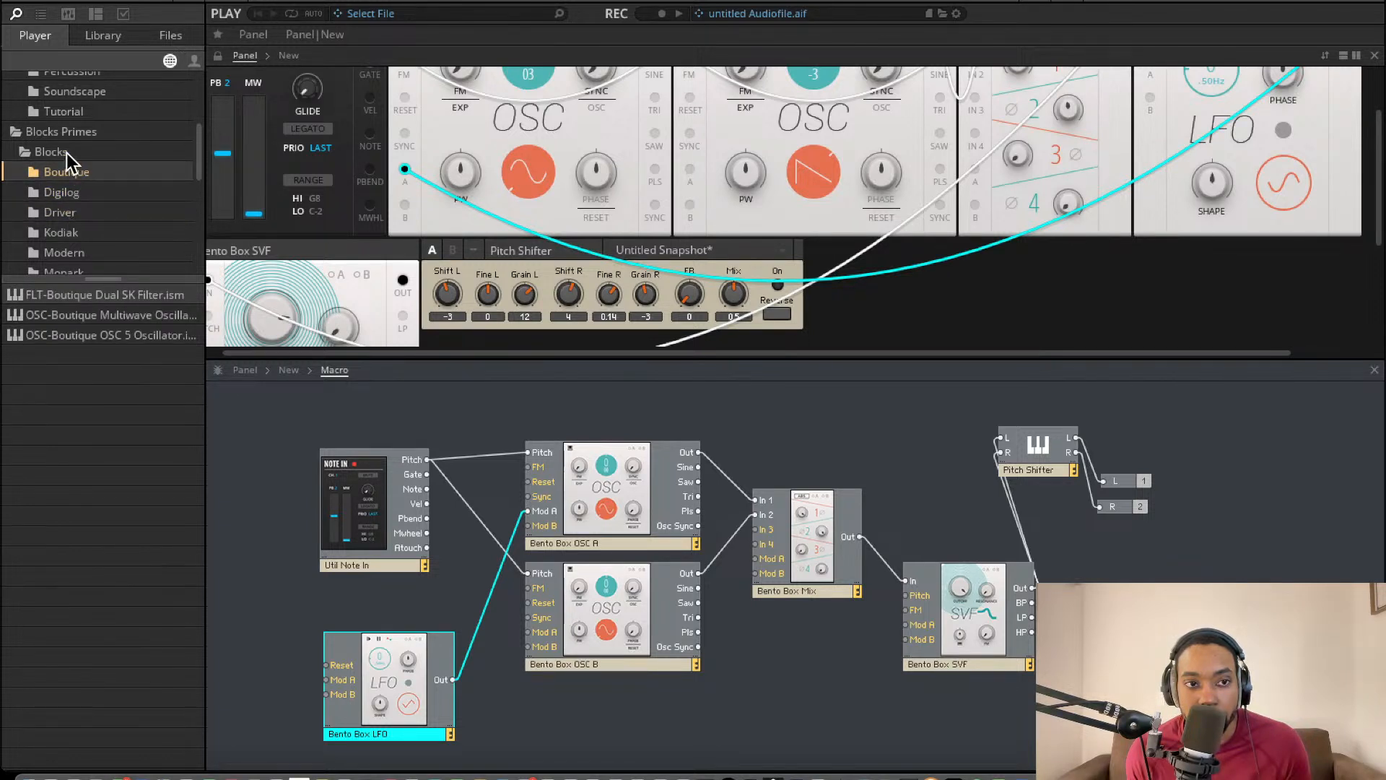
click(66, 153)
scroll(66, 176, down, 3)
click(68, 180)
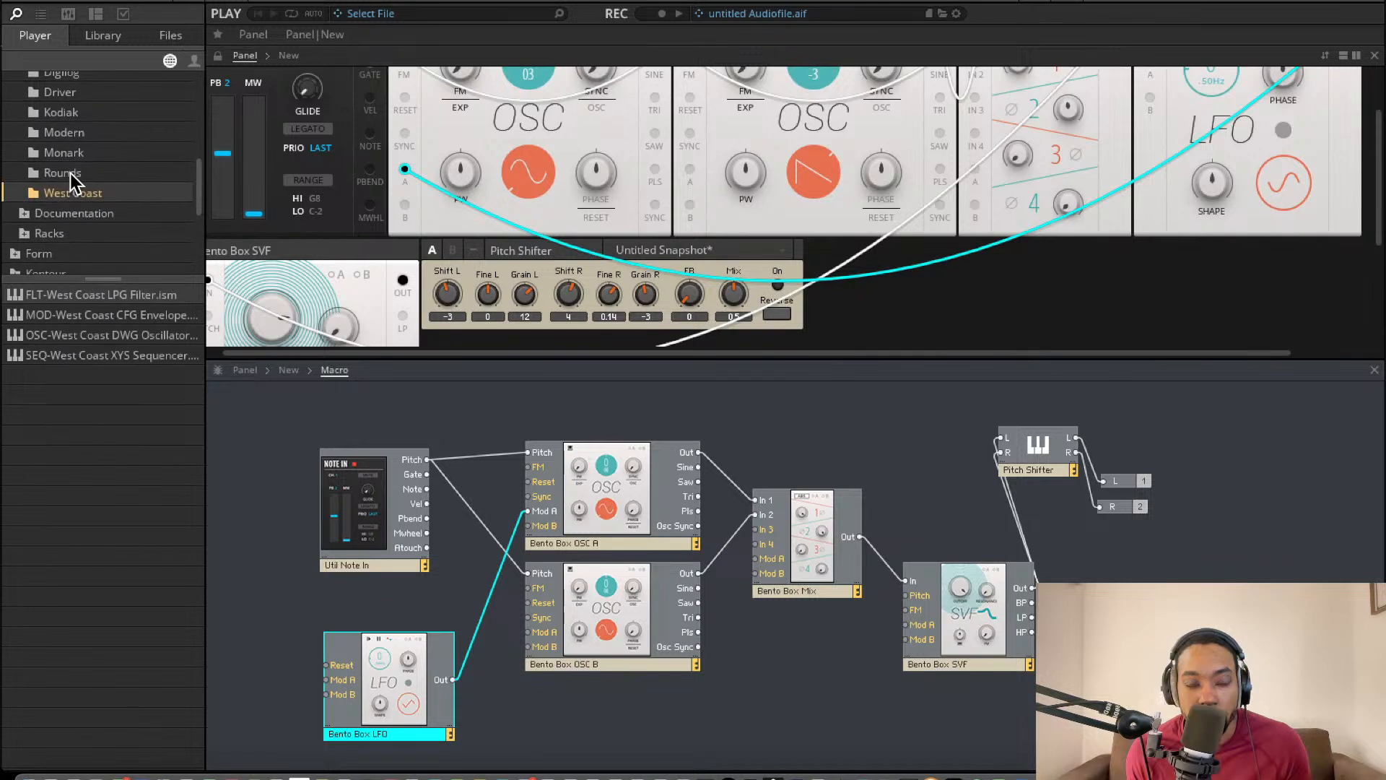
- Add an EFX-Rounds Reverb block from the Blocks Primes Rounds folder near the macro outputs, moving the Pitch Shifter aside to make room
drag(89, 320, 1242, 491)
drag(1064, 469, 933, 469)
drag(1212, 562, 1164, 621)
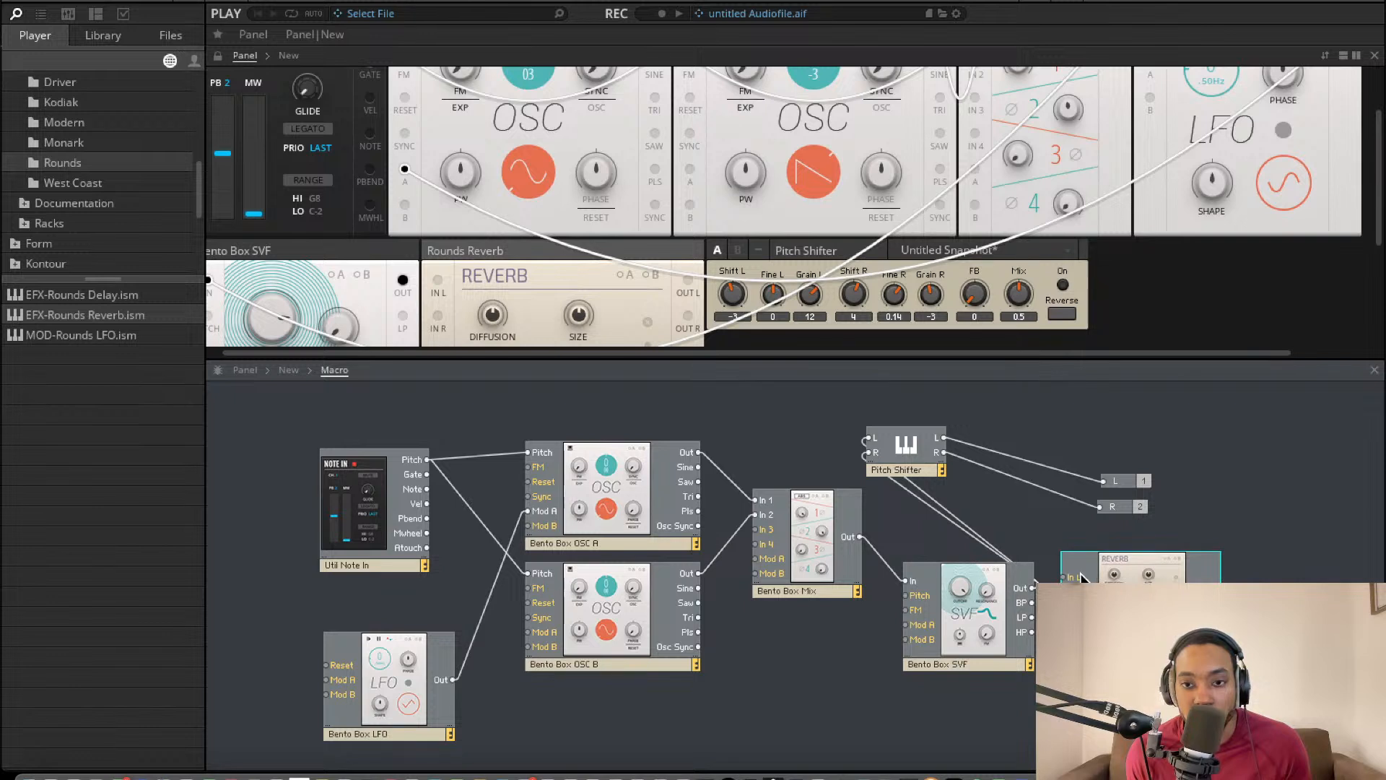
- Wire the Pitch Shifter's L and R outputs through the Rounds Reverb to the macro's L and R outputs, and rearrange both blocks
drag(1141, 569, 944, 438)
drag(1008, 468, 945, 454)
mouse_move(1087, 465)
mouse_down()
mouse_move(951, 464)
mouse_move(1105, 483)
mouse_up()
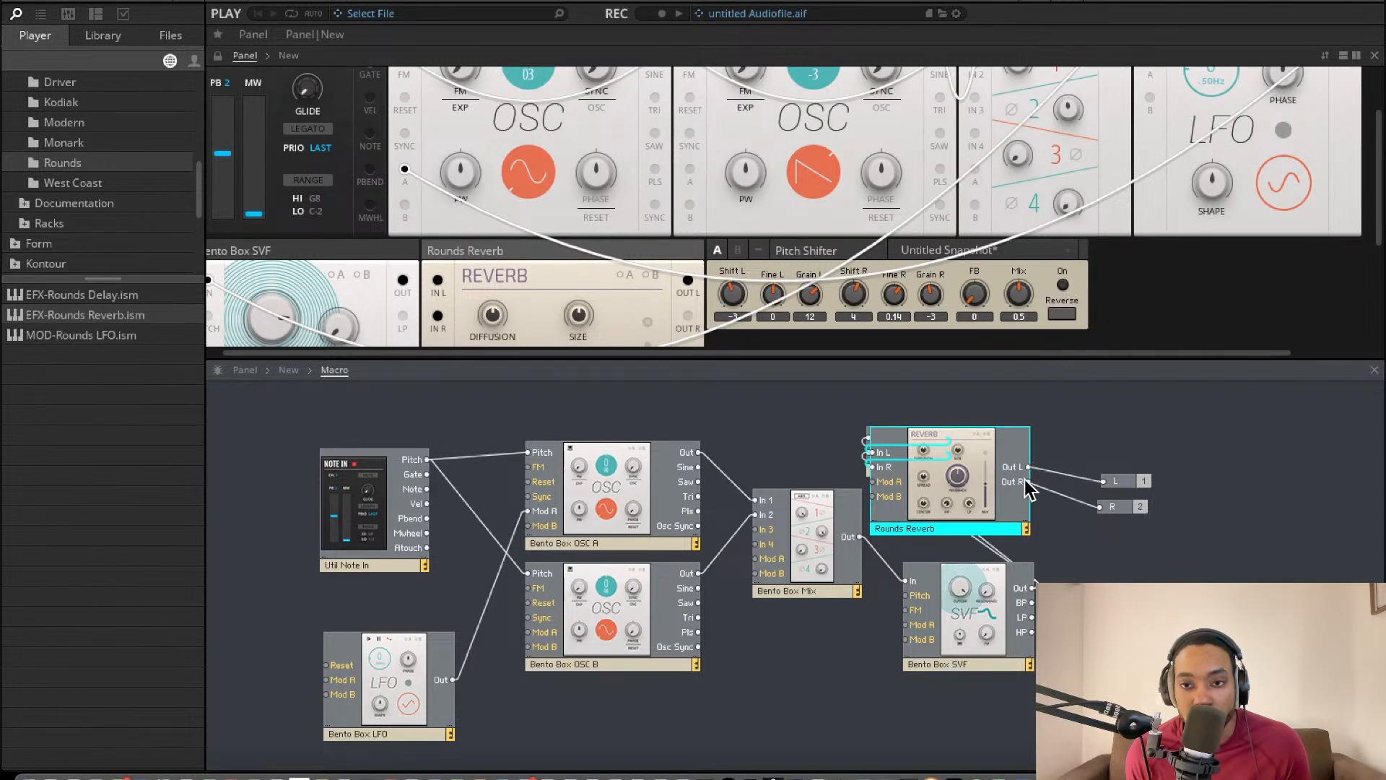
drag(1007, 466, 1170, 635)
drag(1103, 603, 1110, 588)
drag(917, 448, 1047, 455)
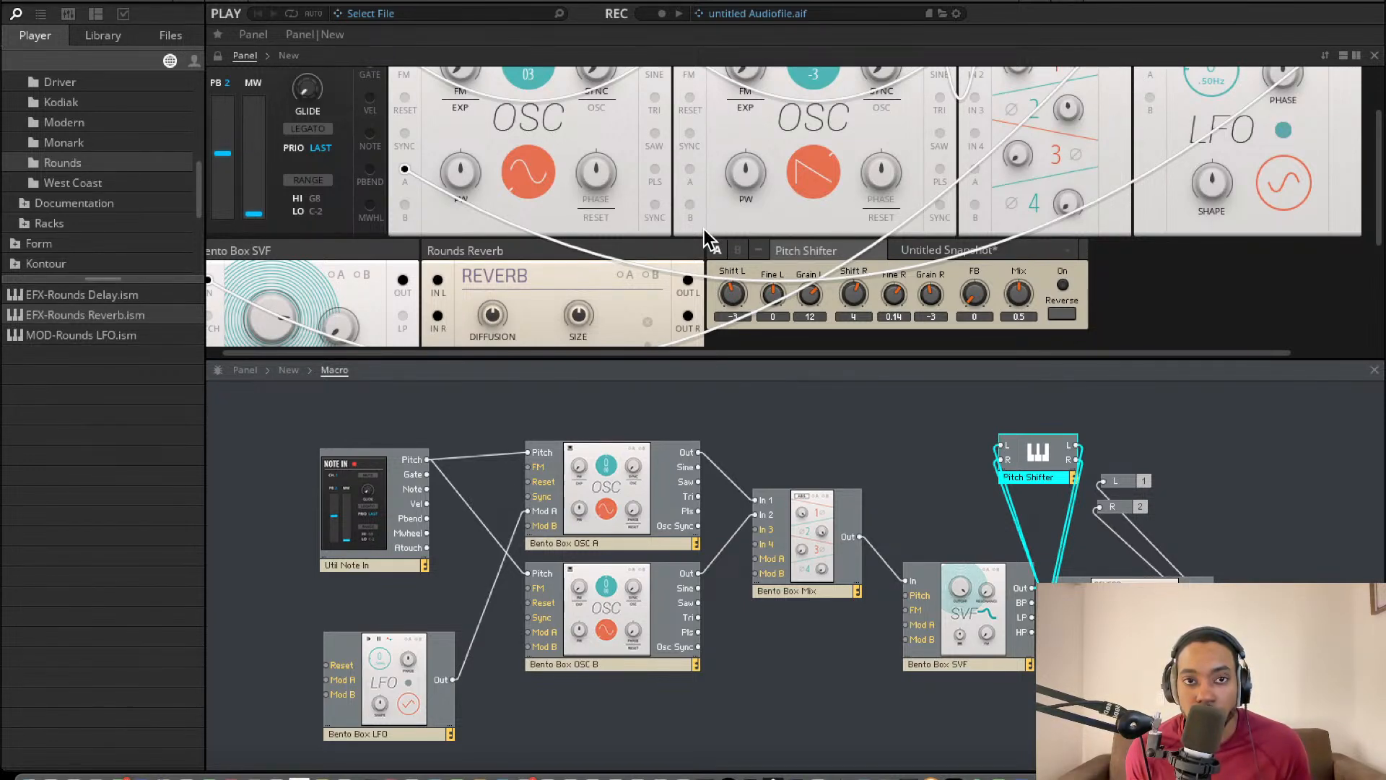
- Set the Bento LFO rate to about 2.71 Hz and adjust the Mod A modulation amount on OSC A's pitch
scroll(595, 188, up, 2)
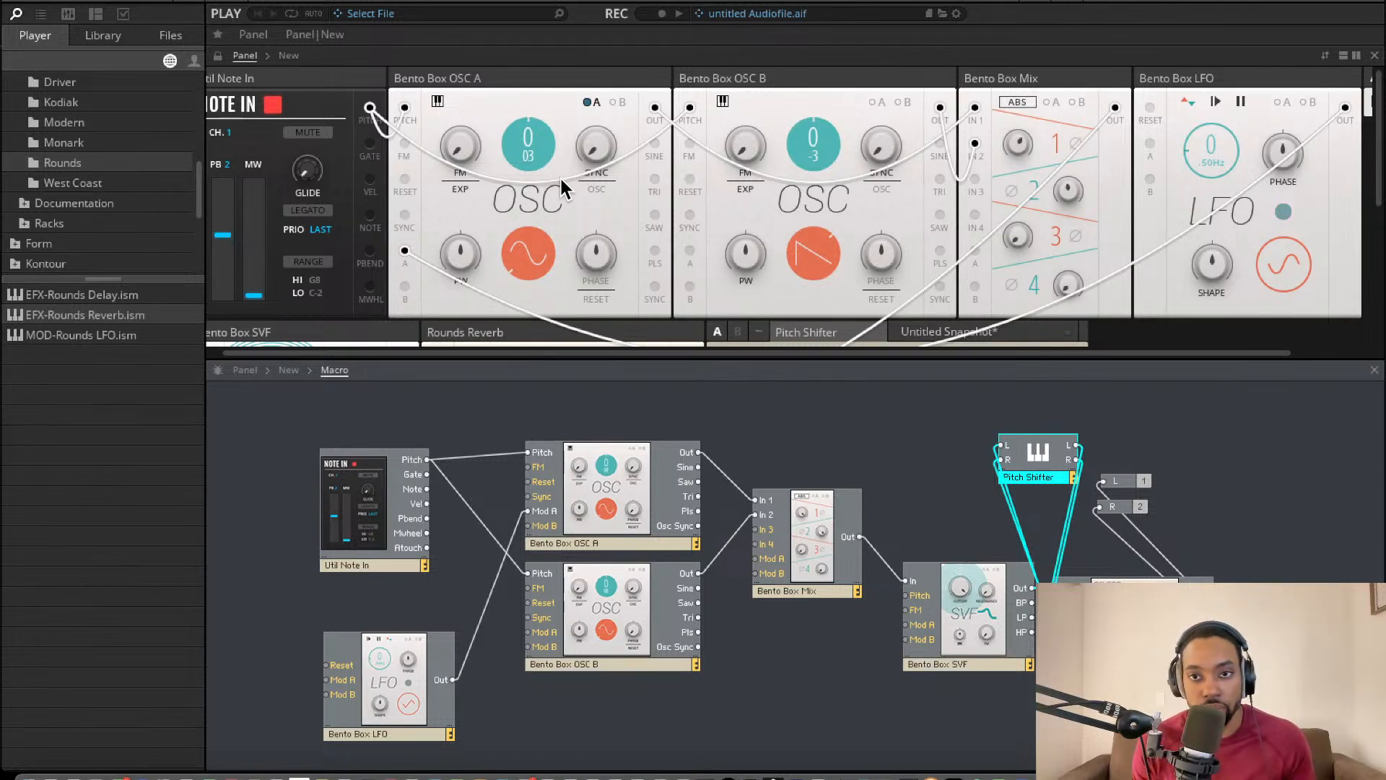
click(1197, 138)
drag(1197, 135, 1207, 101)
click(589, 101)
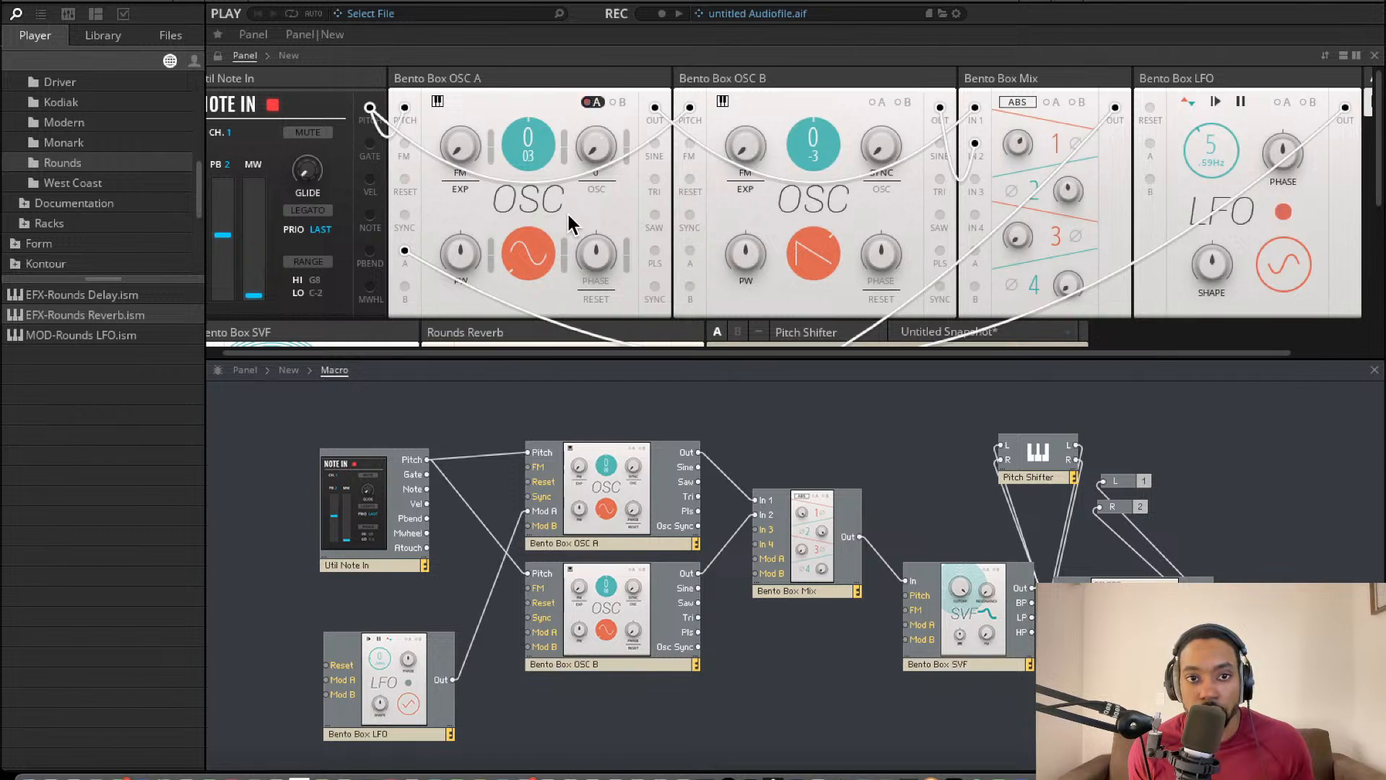
drag(568, 154, 567, 285)
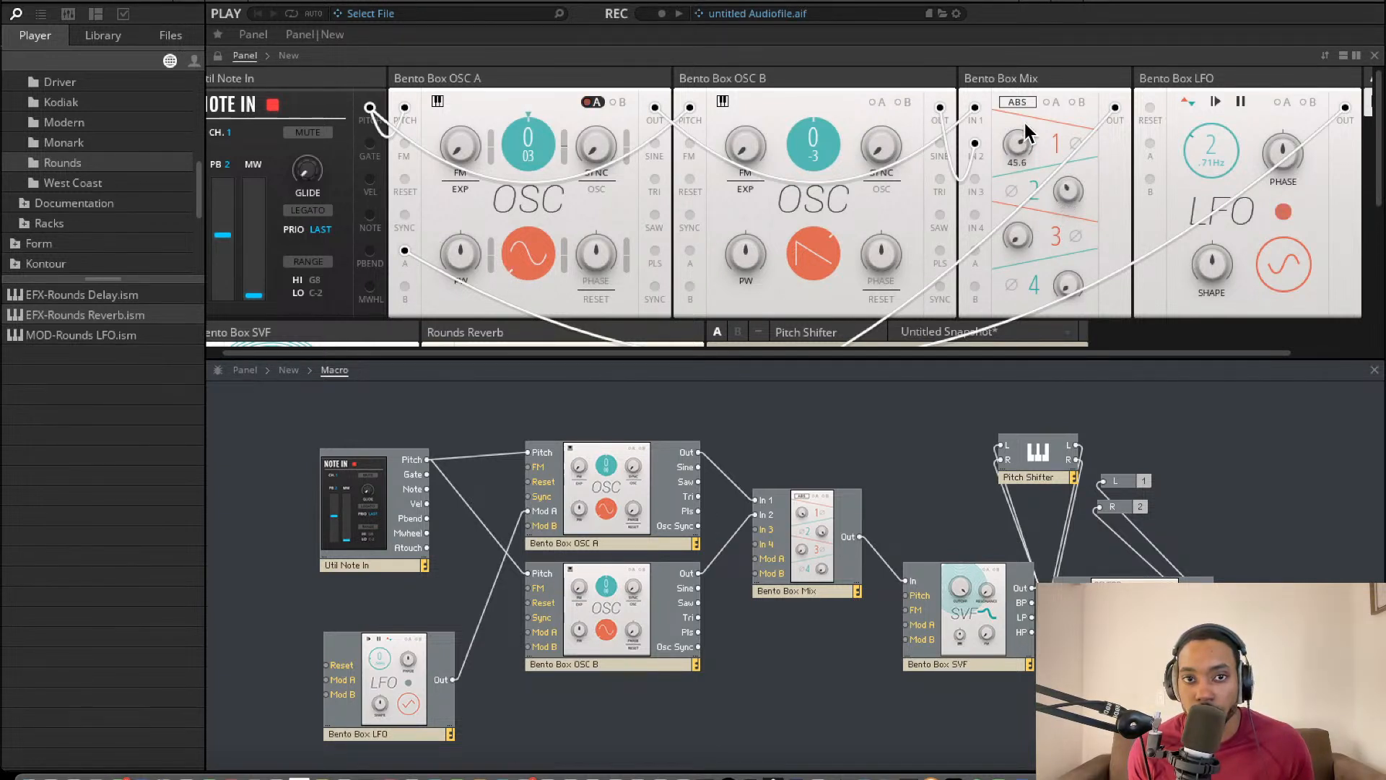
- Switch on the Pitch Shifter with Reverse enabled, and lower the Rounds Reverb's Feedback
scroll(808, 154, down, 1)
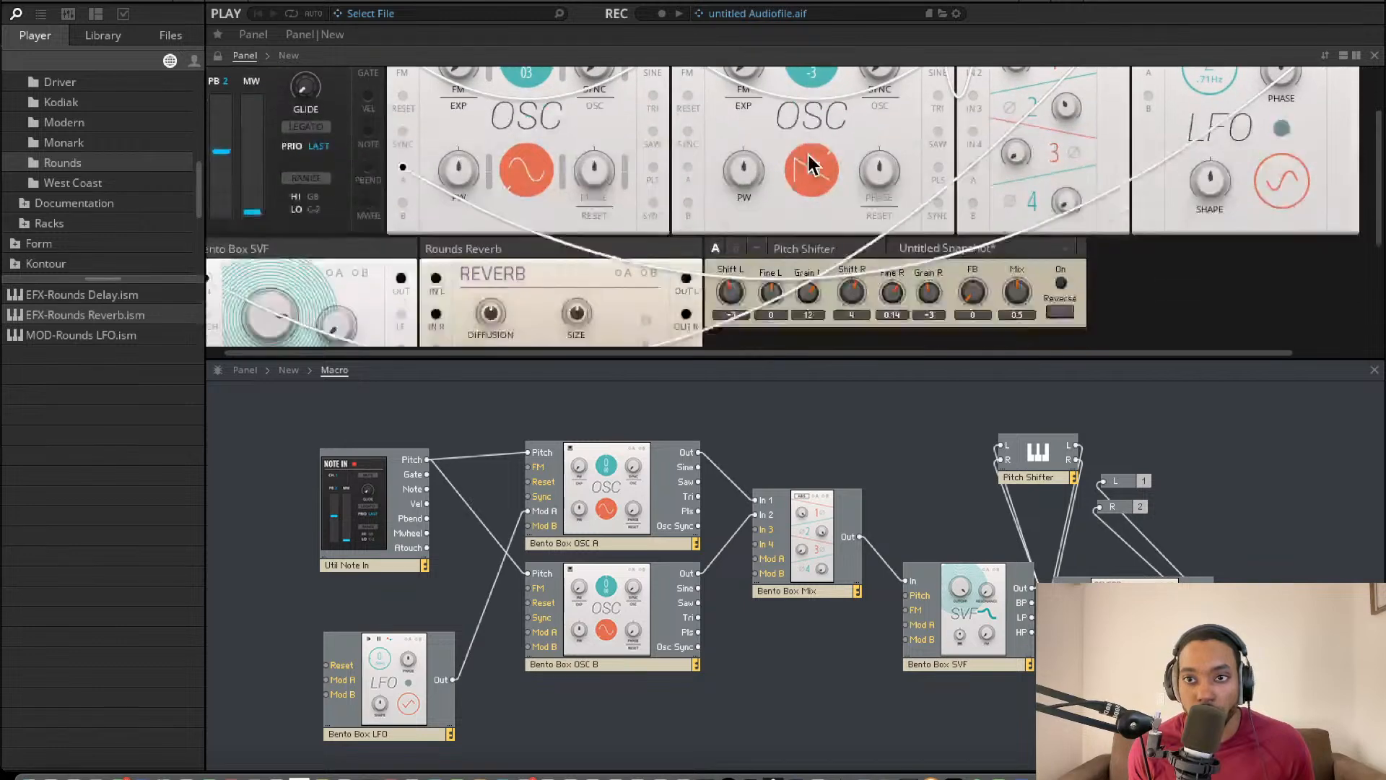
scroll(808, 155, down, 2)
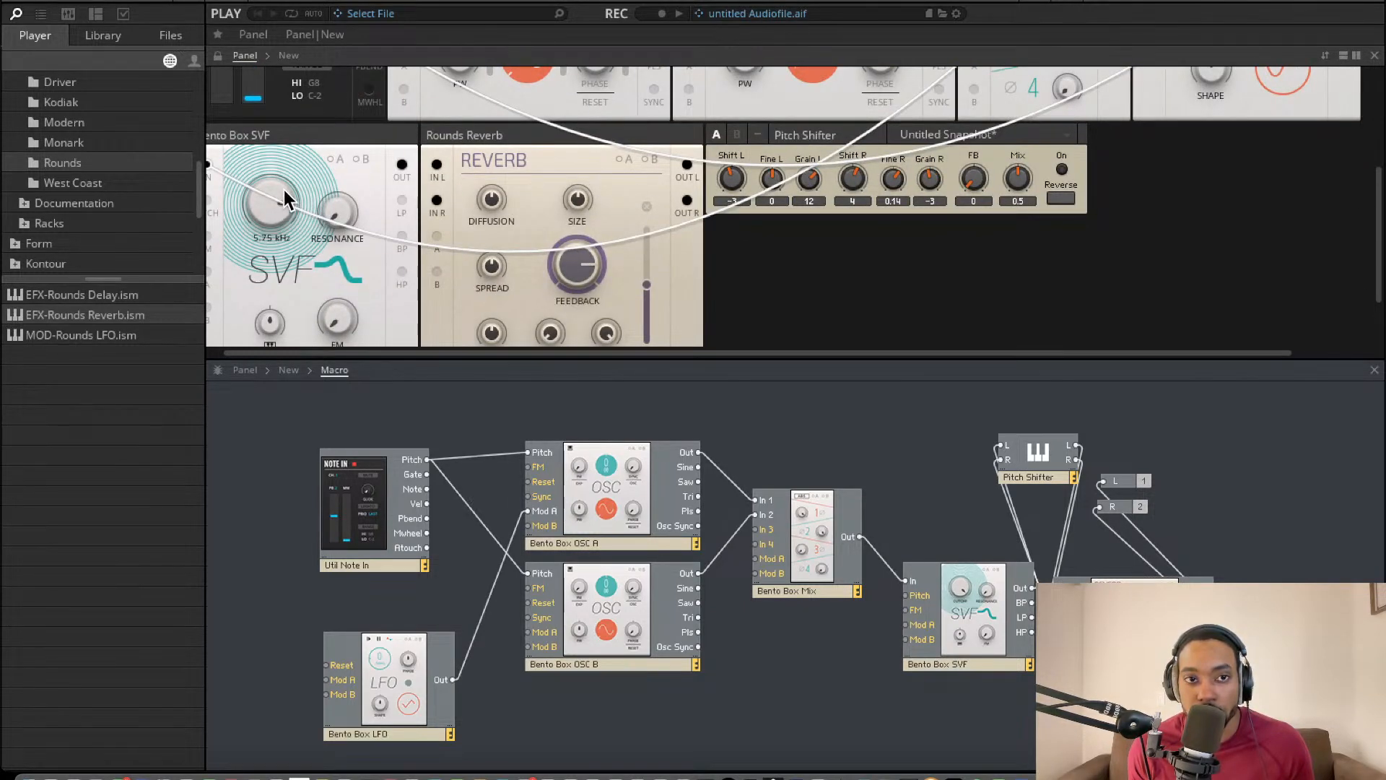
click(1065, 167)
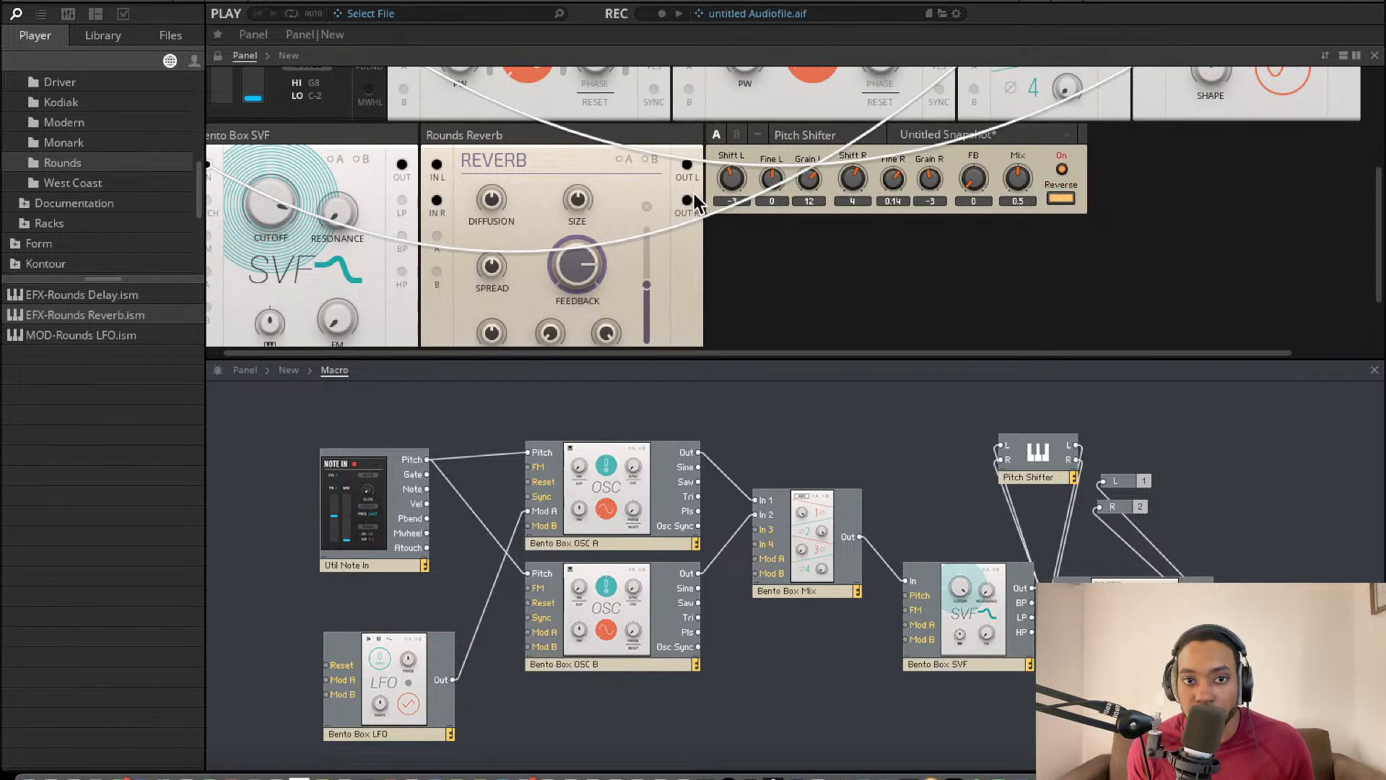
drag(577, 265, 575, 354)
- Set both Pitch Shifter channels to Shift 18, Fine 0.19 and Grain -22, and raise the Rounds Reverb's Feedback
drag(895, 173, 843, 238)
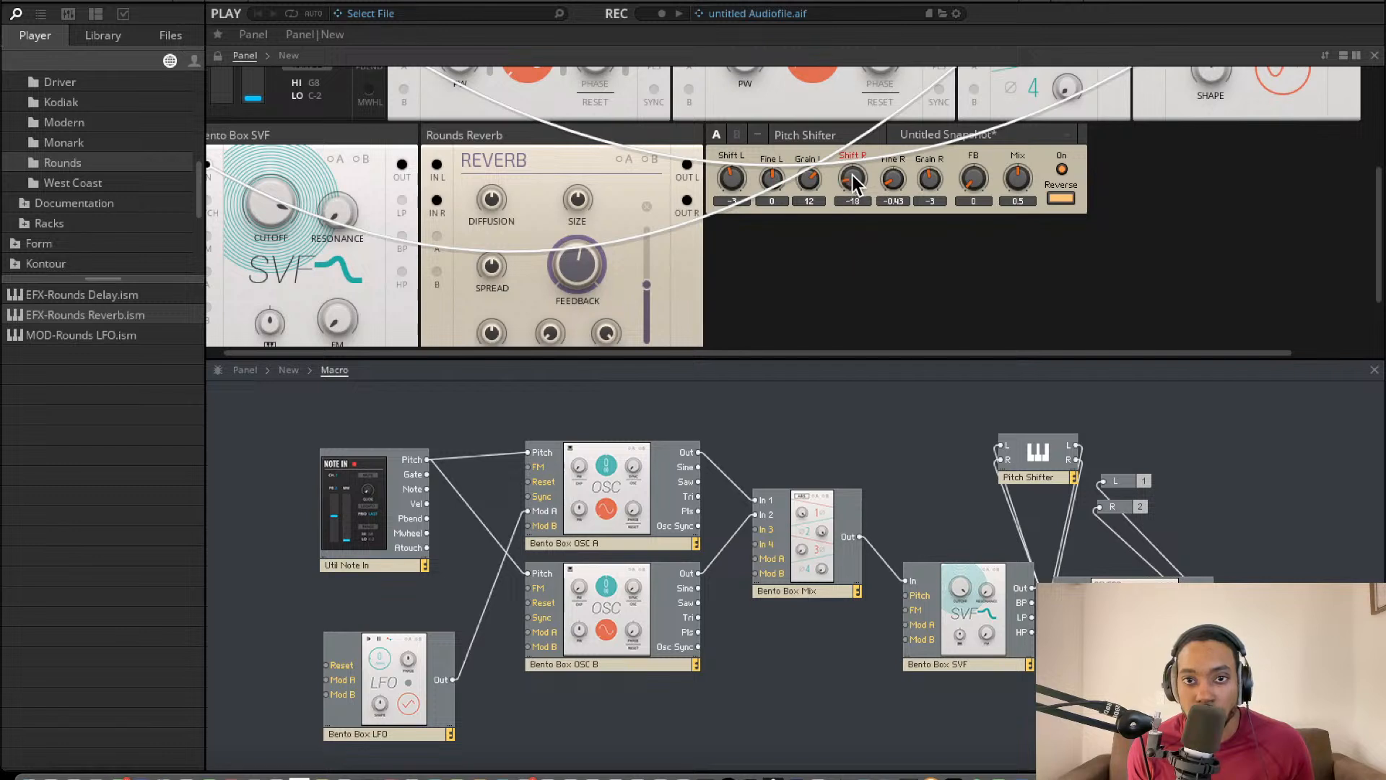
drag(859, 137, 859, 134)
drag(807, 176, 736, 162)
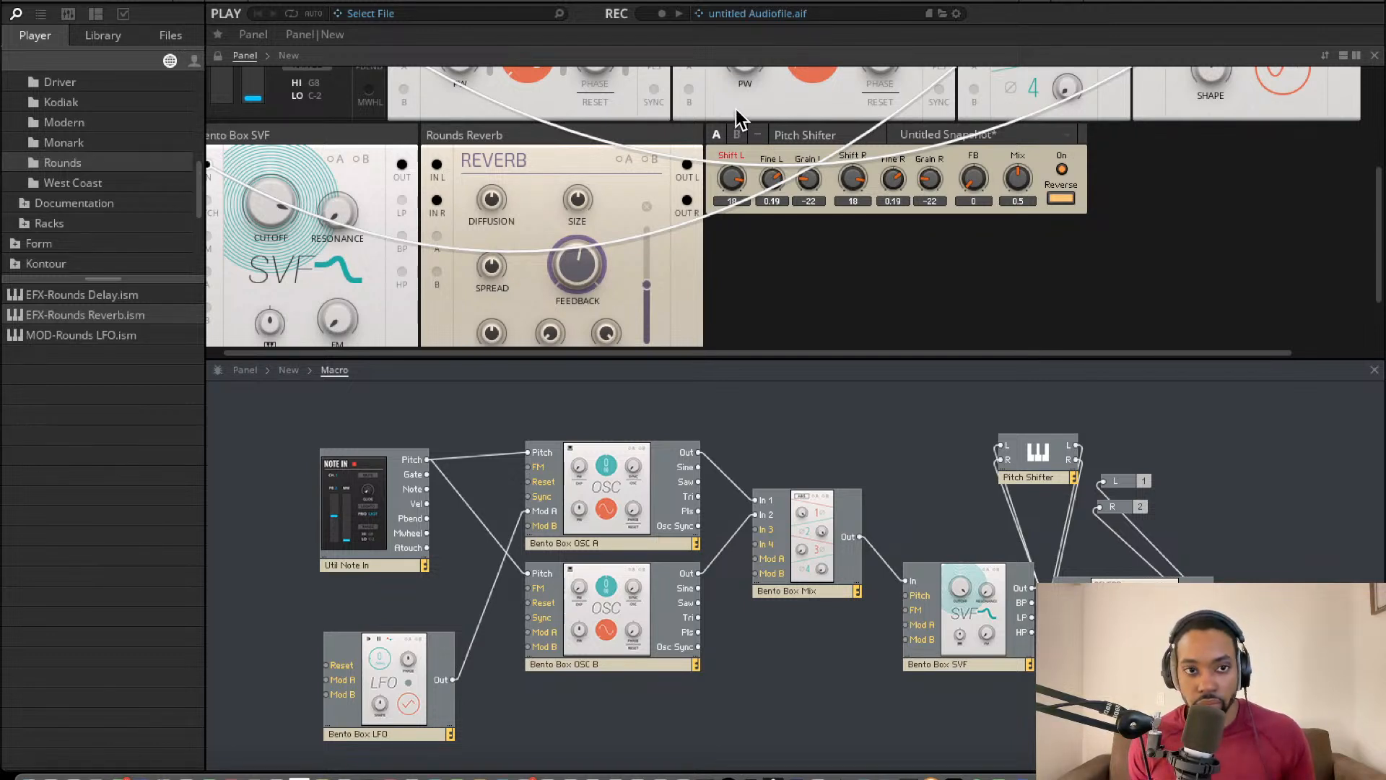
drag(572, 271, 506, 115)
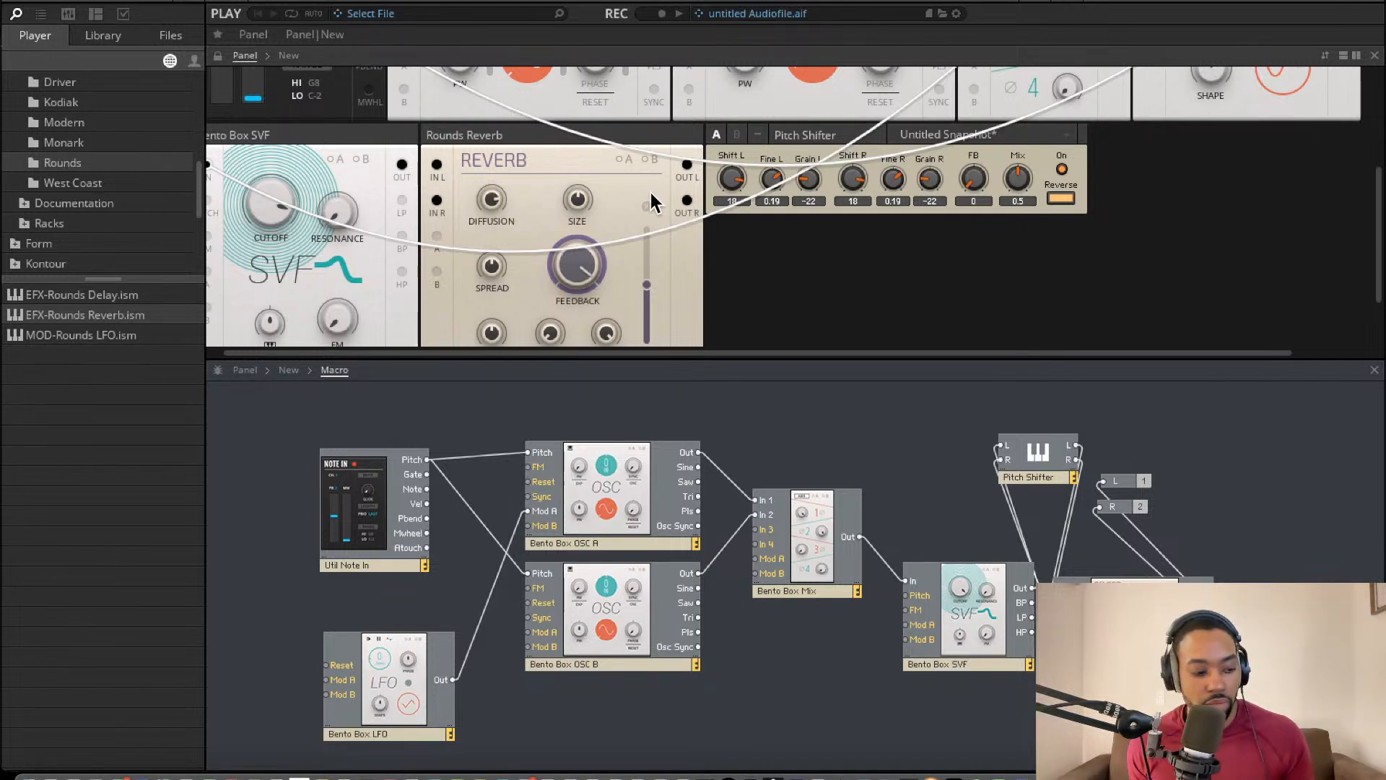
- Set Bento Mix channel 2 to about 20.1 and channel 1 to about 36.6, and try out OSC B's pitch
scroll(777, 163, up, 3)
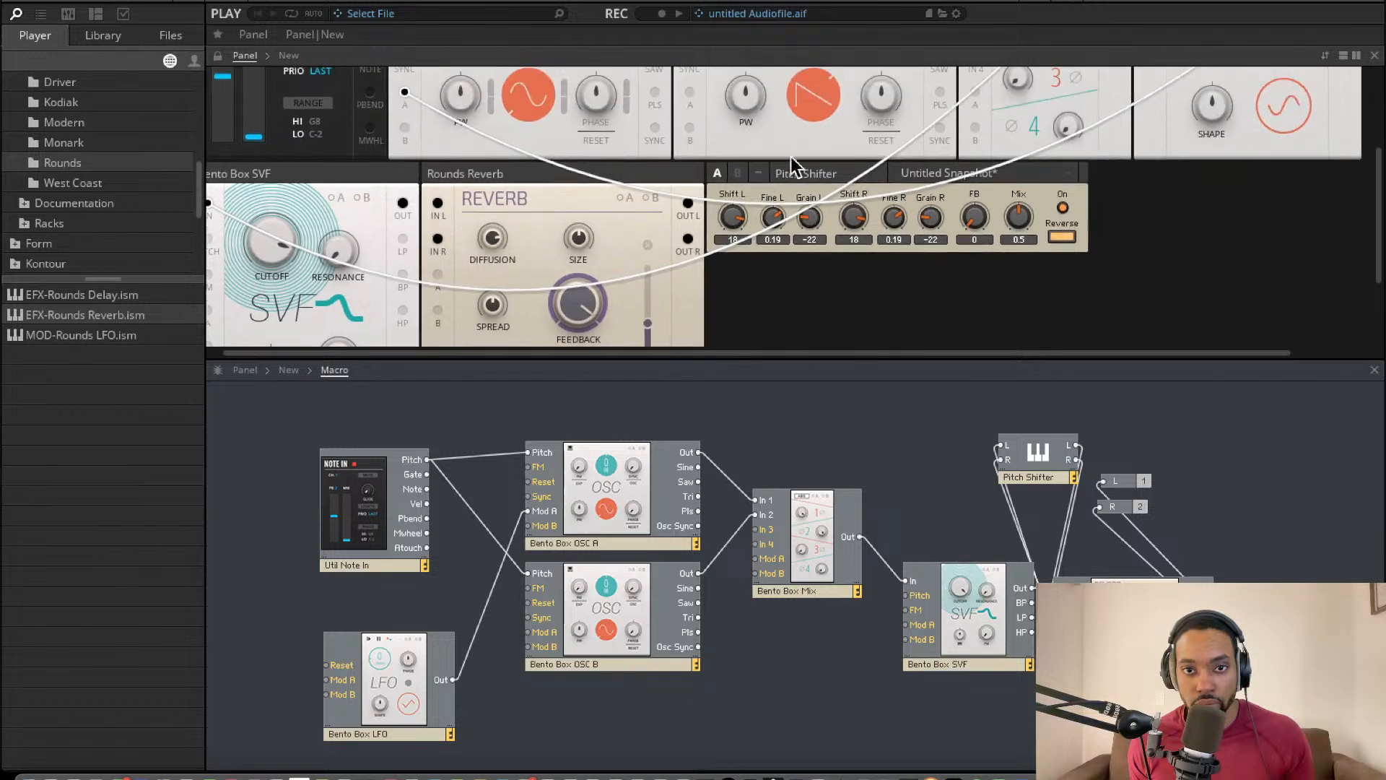
mouse_move(1074, 191)
mouse_down()
mouse_move(1074, 146)
mouse_move(1063, 213)
mouse_up()
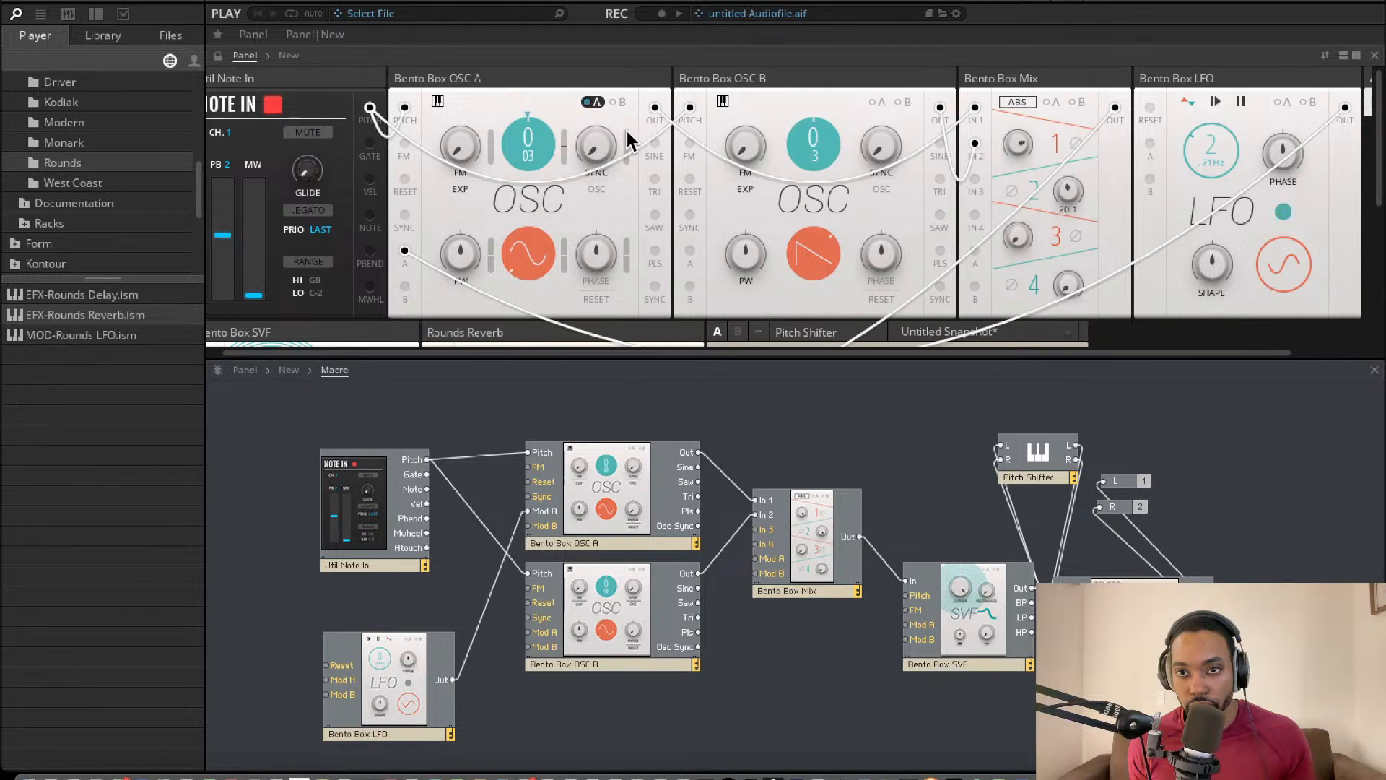
drag(1020, 150, 1019, 158)
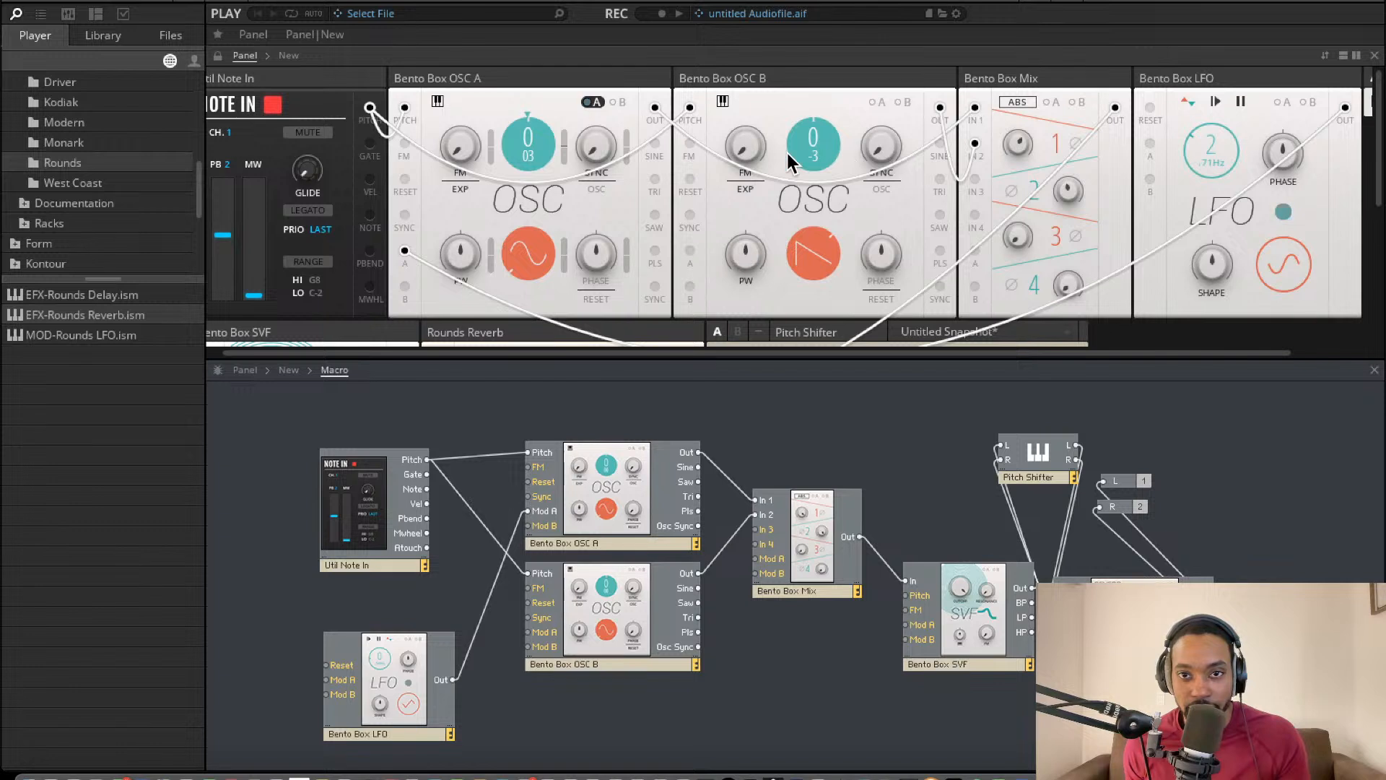
drag(817, 68, 778, 87)
drag(781, 156, 818, 144)
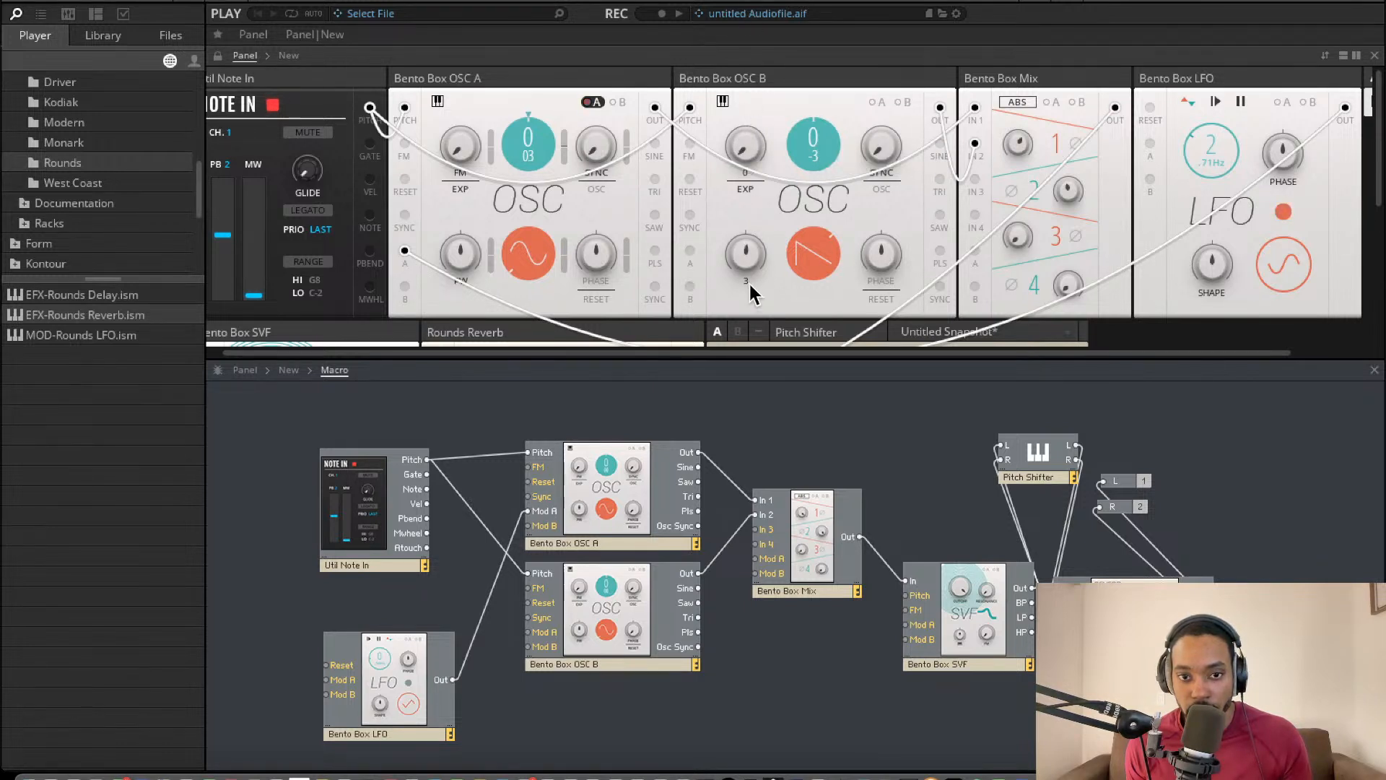
- Duplicate the Bento LFO block, connect the copy's output to OSC A's FM input, and raise OSC A's FM amount
click(389, 667)
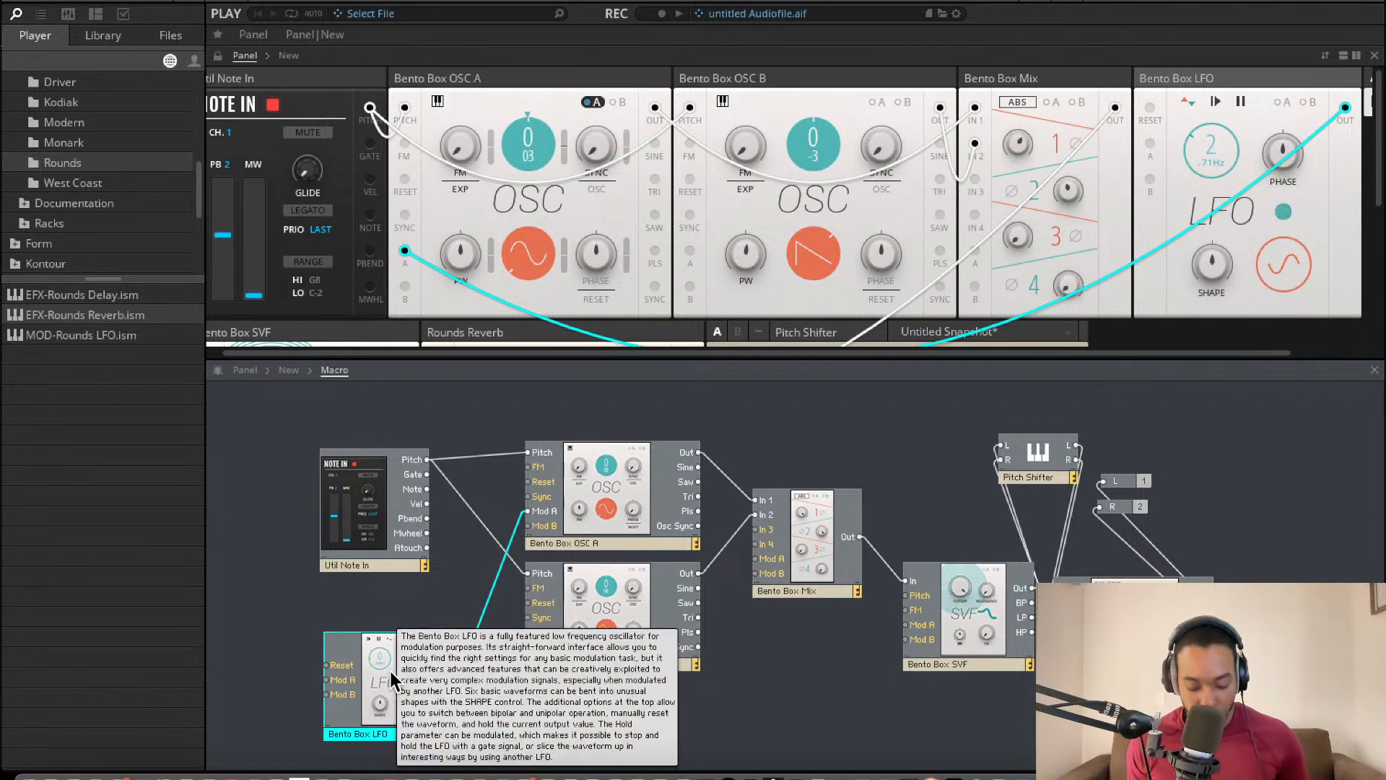
drag(399, 698, 538, 467)
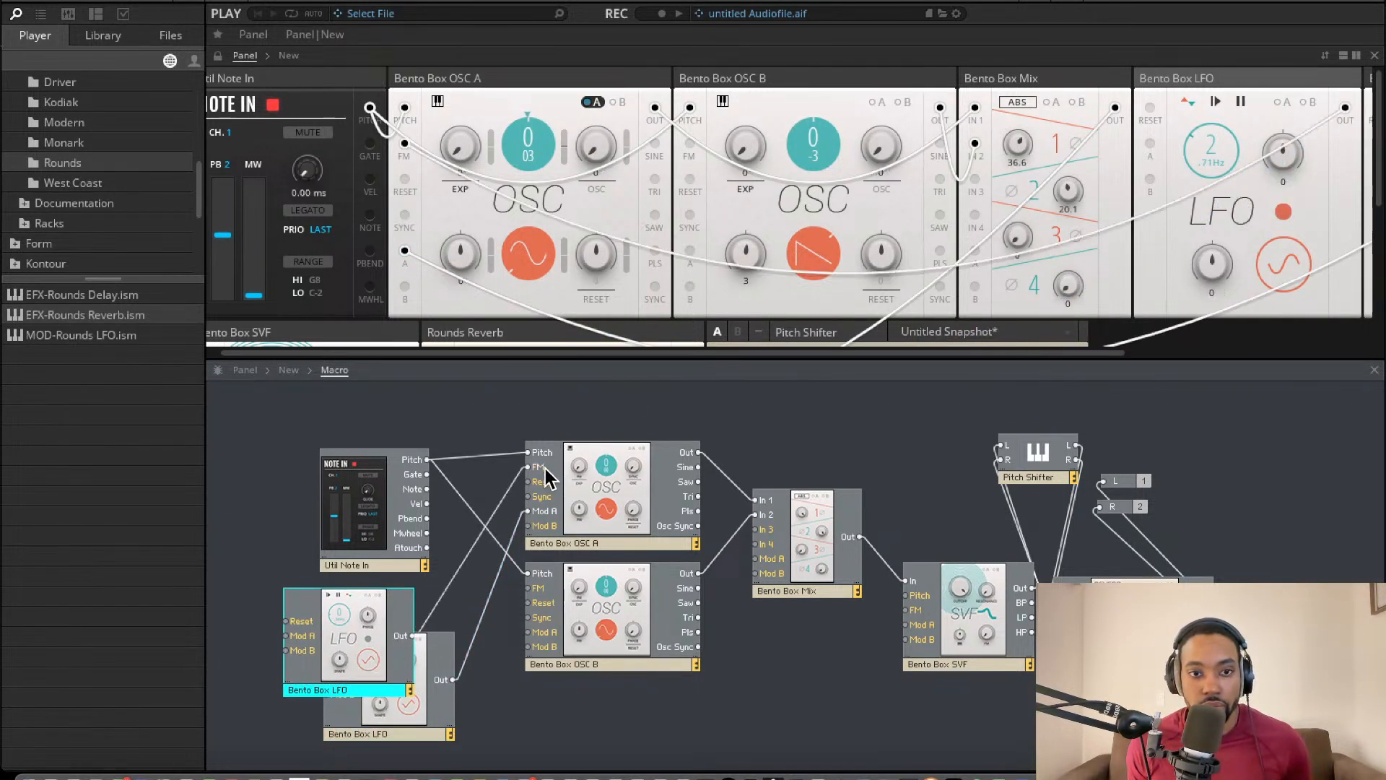
click(494, 141)
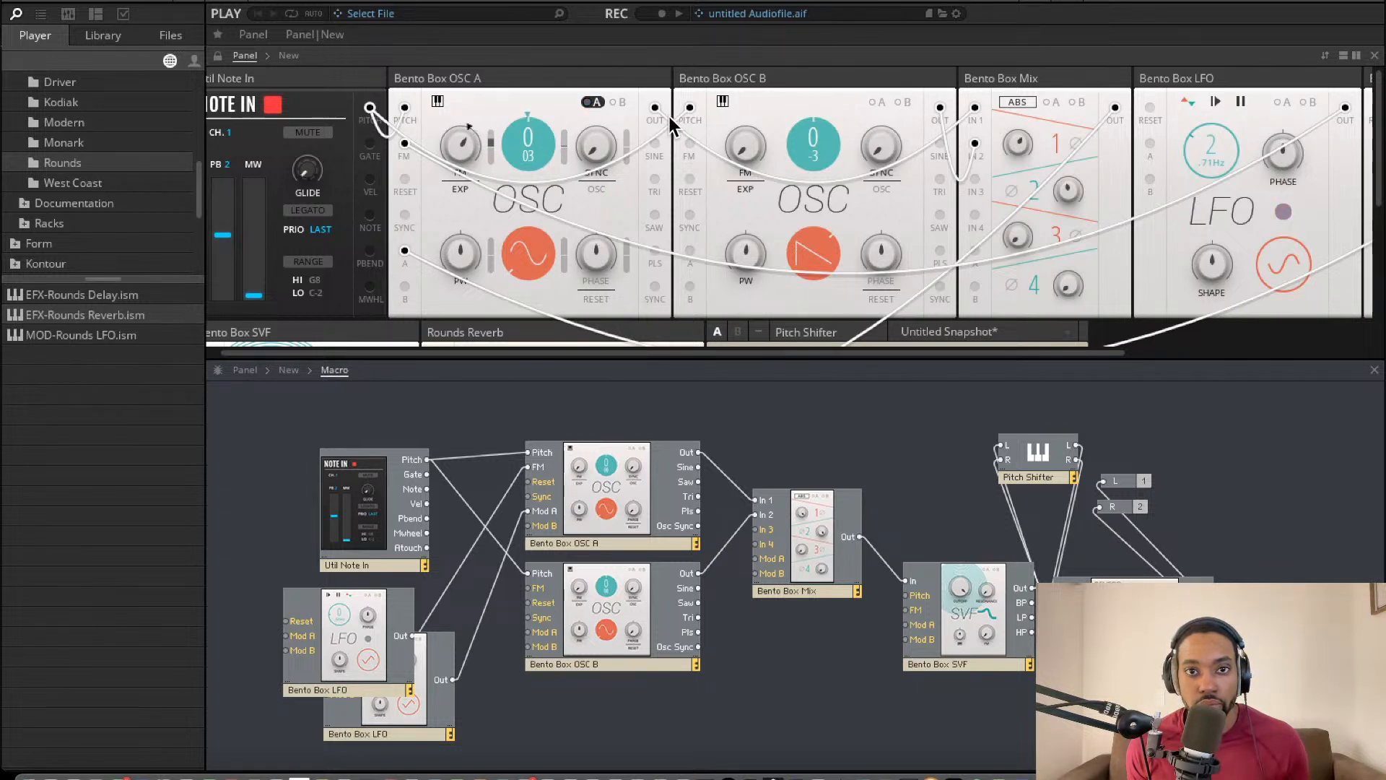
- Lower Bento Mix channel 1 to about 14.9 with channel 3 raised, and slow the first LFO to about 0.5 Hz
drag(1015, 141, 1012, 171)
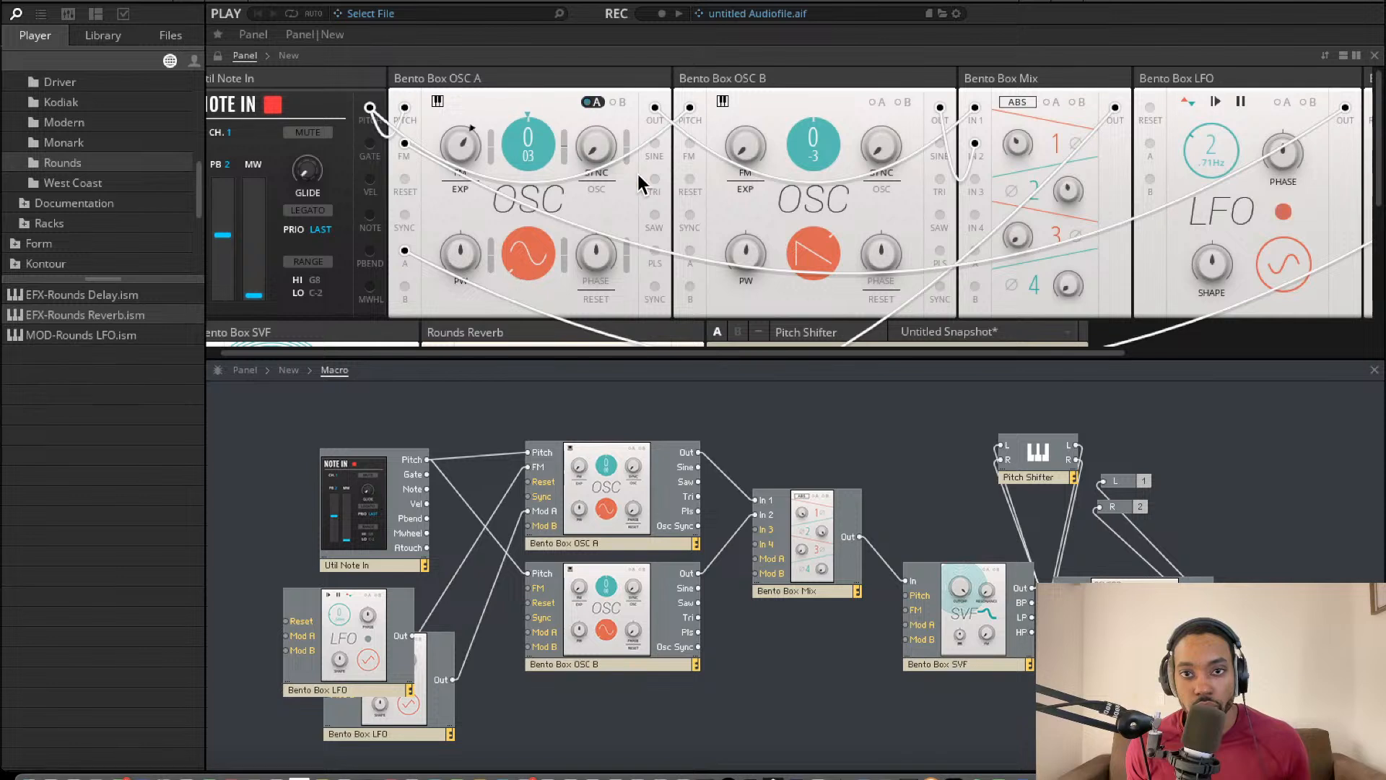
drag(1211, 150, 1198, 175)
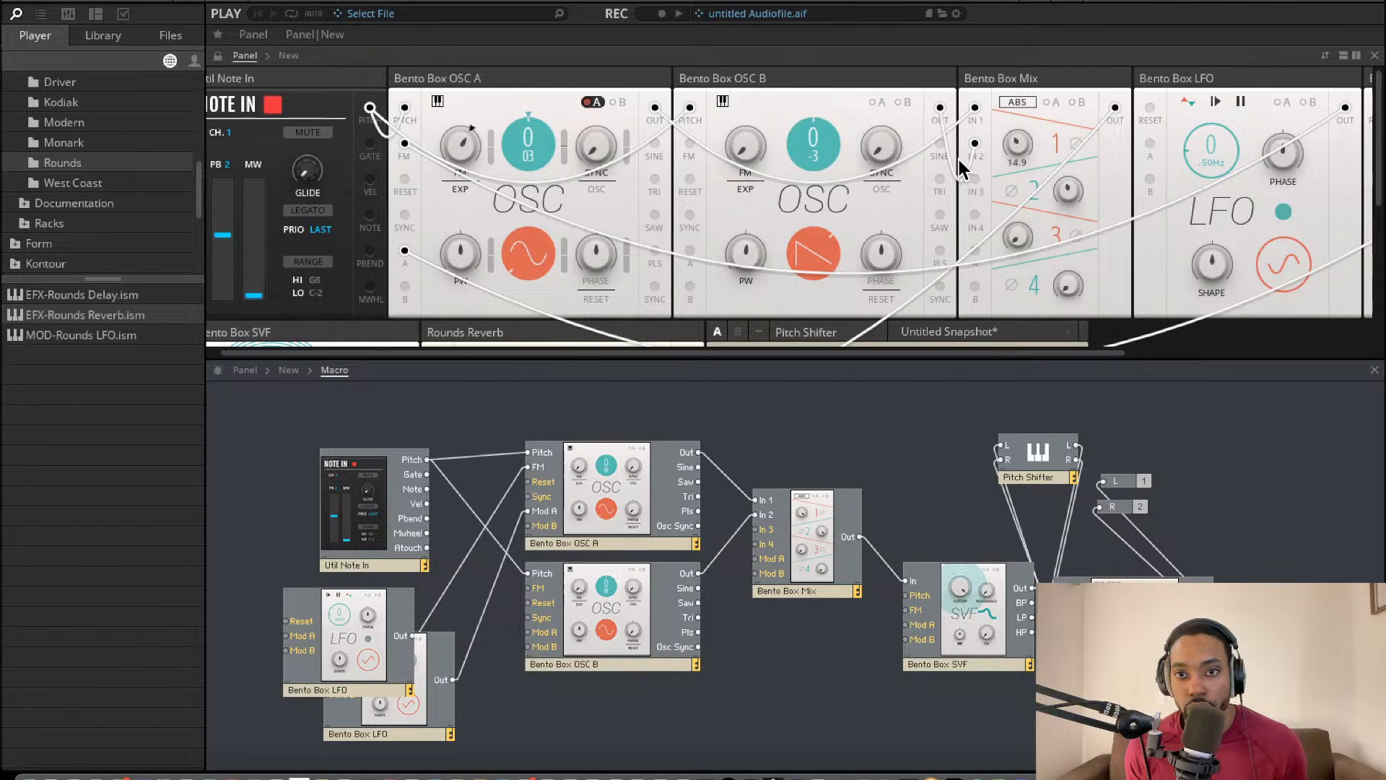
mouse_move(1017, 234)
drag(1020, 225, 1019, 177)
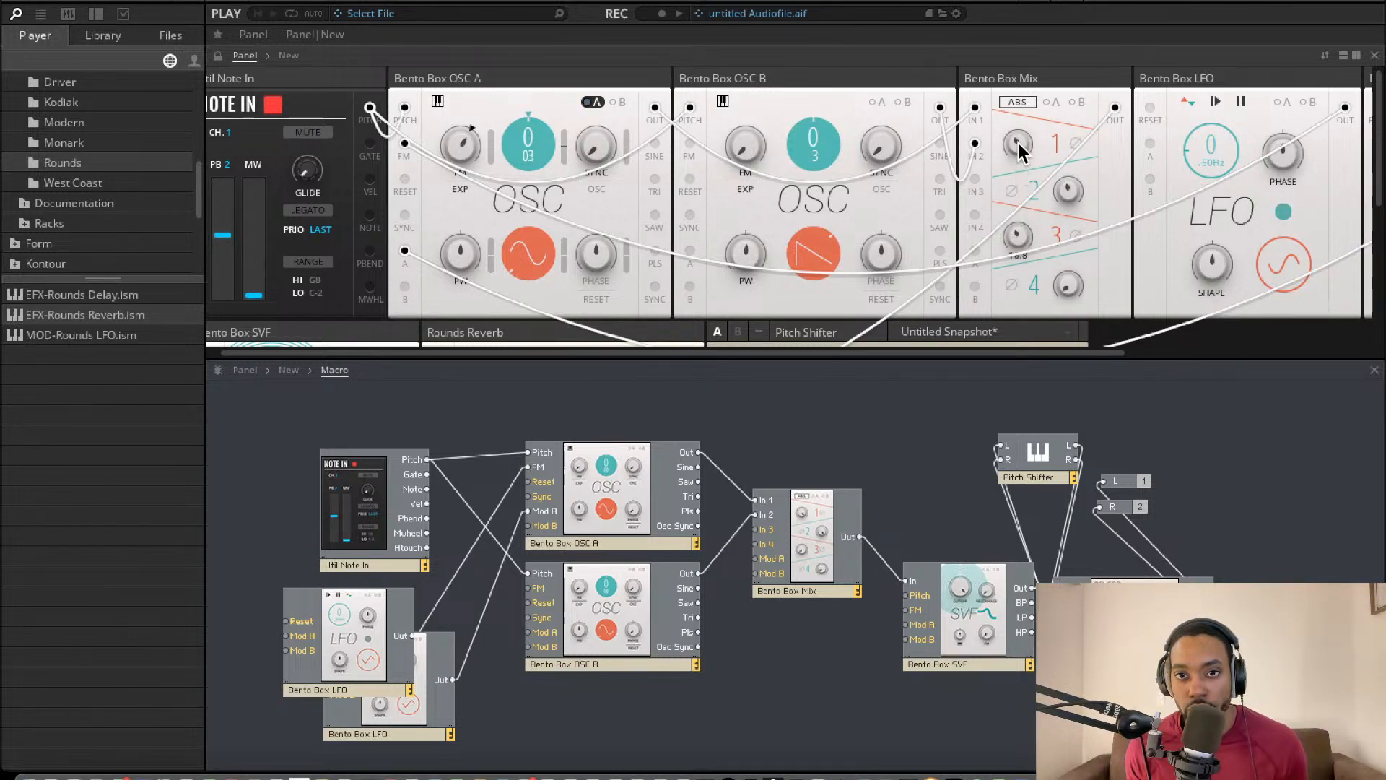
- Set the Pitch Shifter's Shift L and Shift R to 0, and the Rounds Reverb's Feedback to 77.8 with a higher mix level
scroll(820, 187, down, 3)
drag(733, 192, 734, 227)
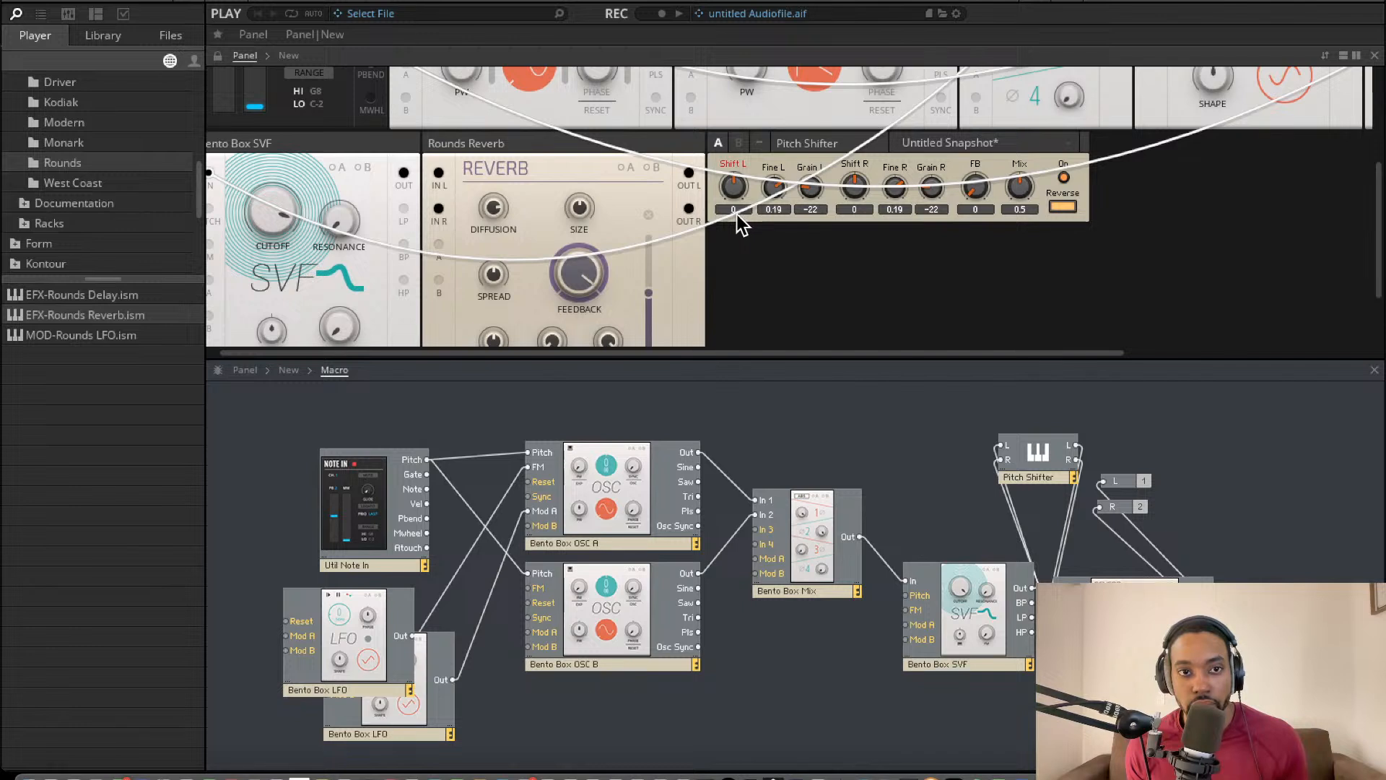
drag(581, 285, 580, 339)
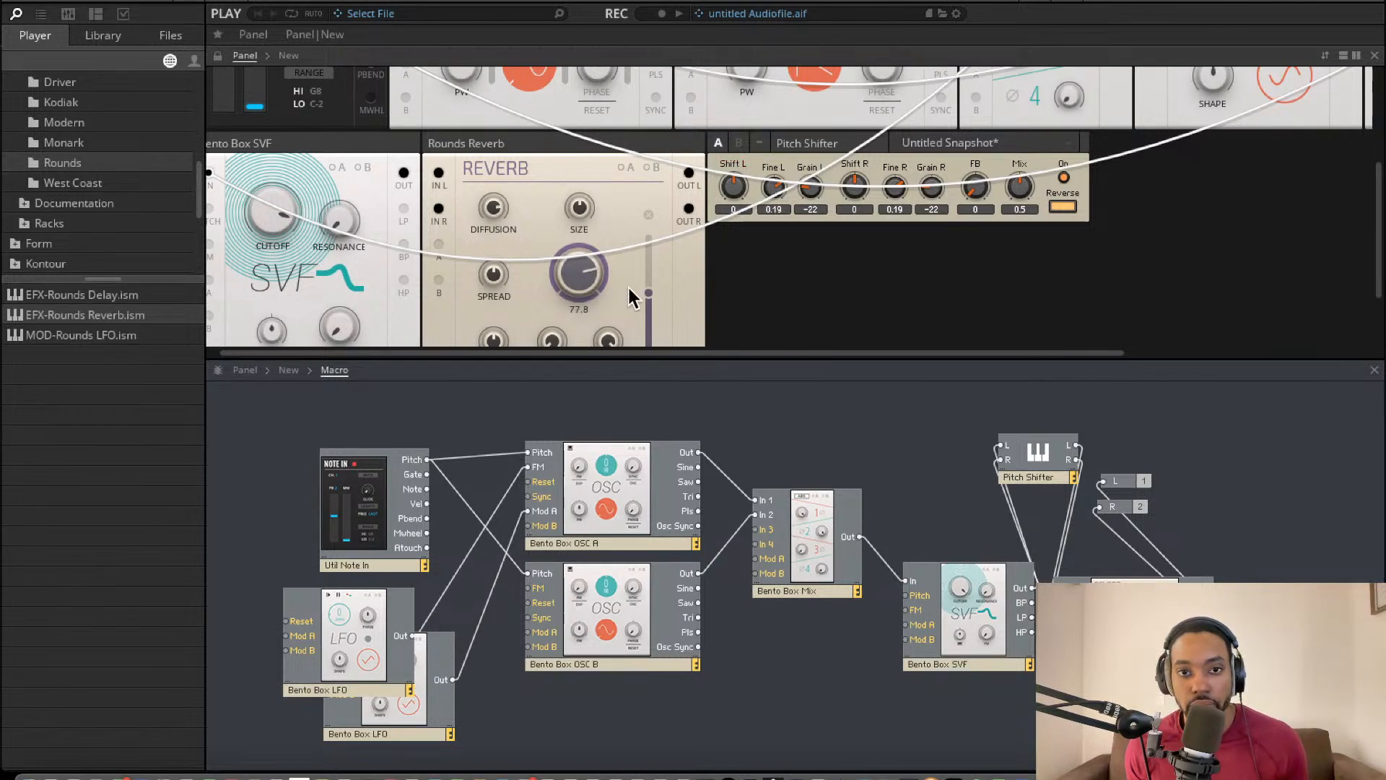
drag(648, 285, 651, 176)
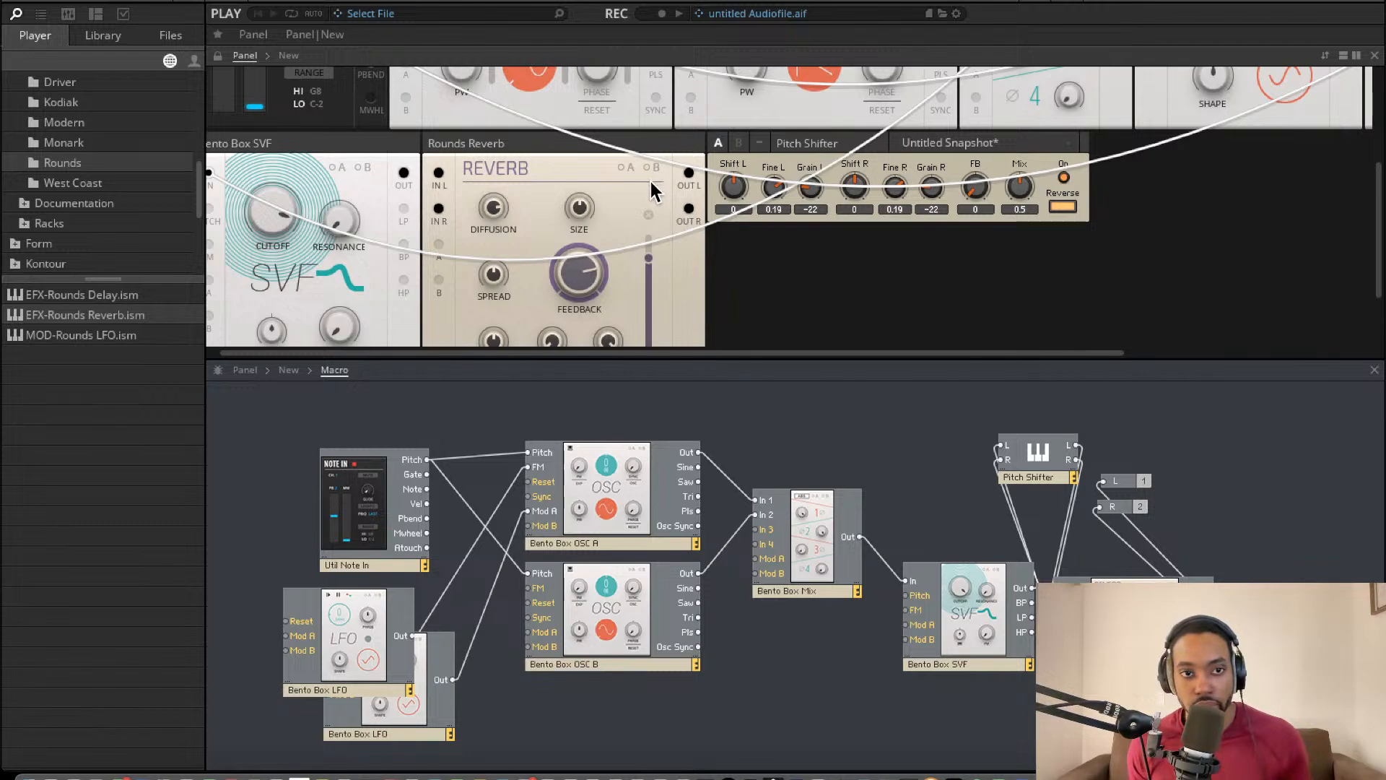
- Adjust the Bento Mix channel 2 level and speed up the first LFO to about 13 Hz
scroll(686, 172, up, 3)
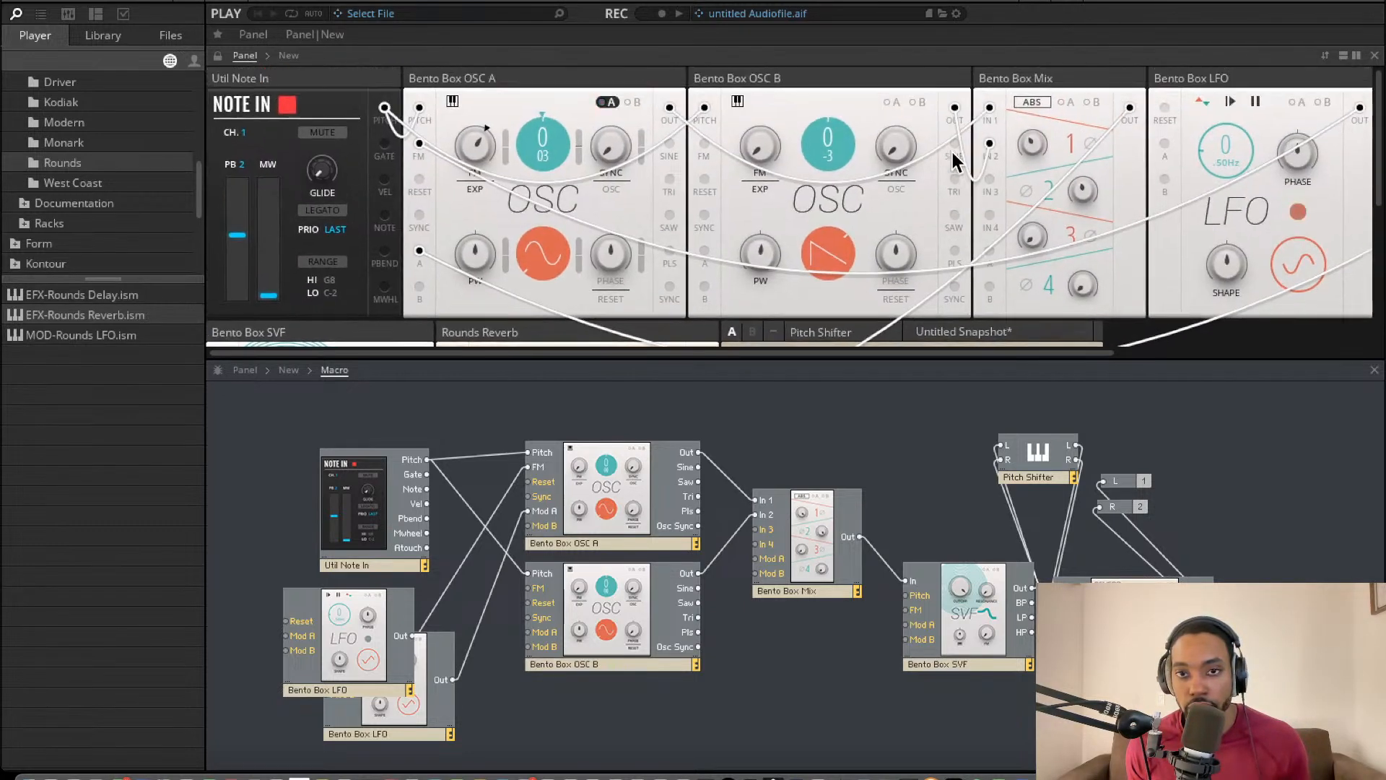
drag(1083, 192, 1084, 220)
drag(1220, 138, 1232, 60)
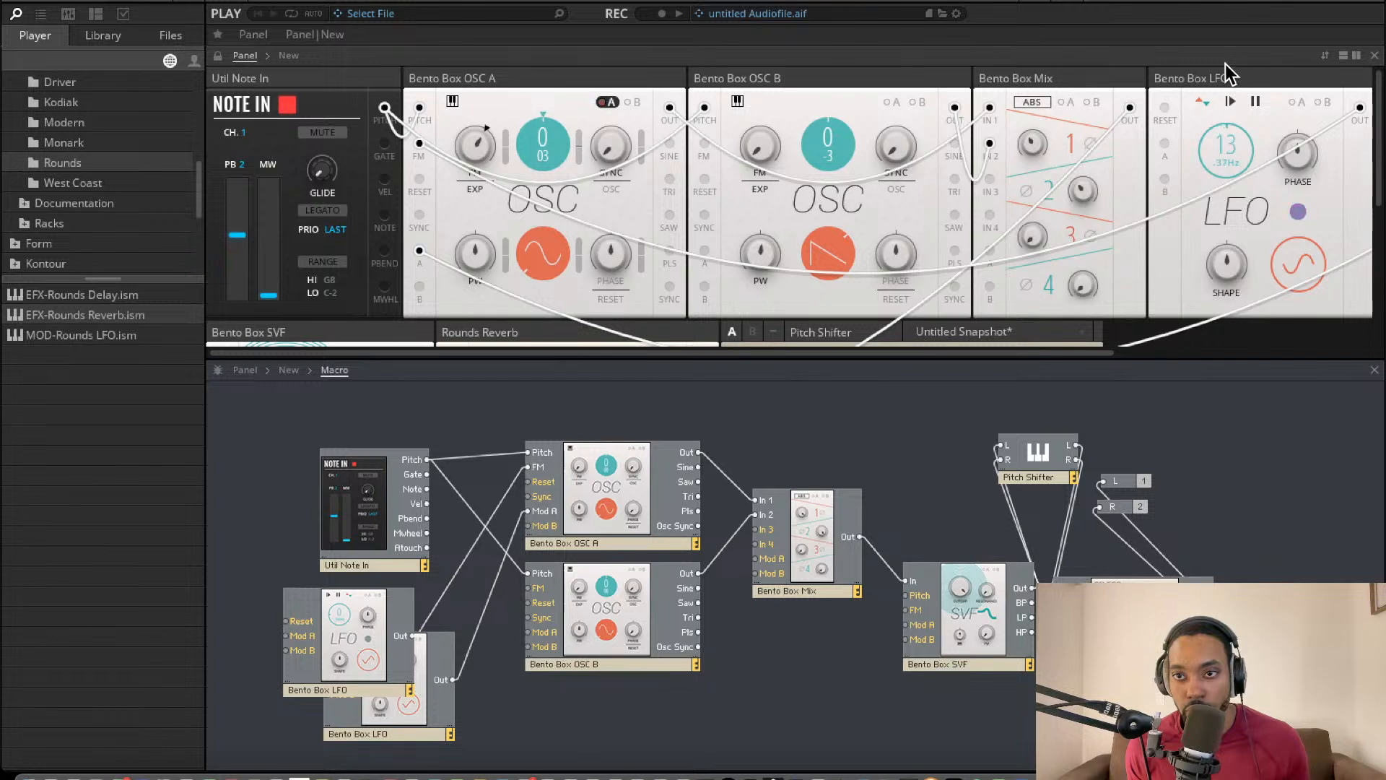
- Slow the first LFO to about 0.6 Hz, turn on Legato in Note In and adjust its Glide
drag(1200, 117, 1197, 135)
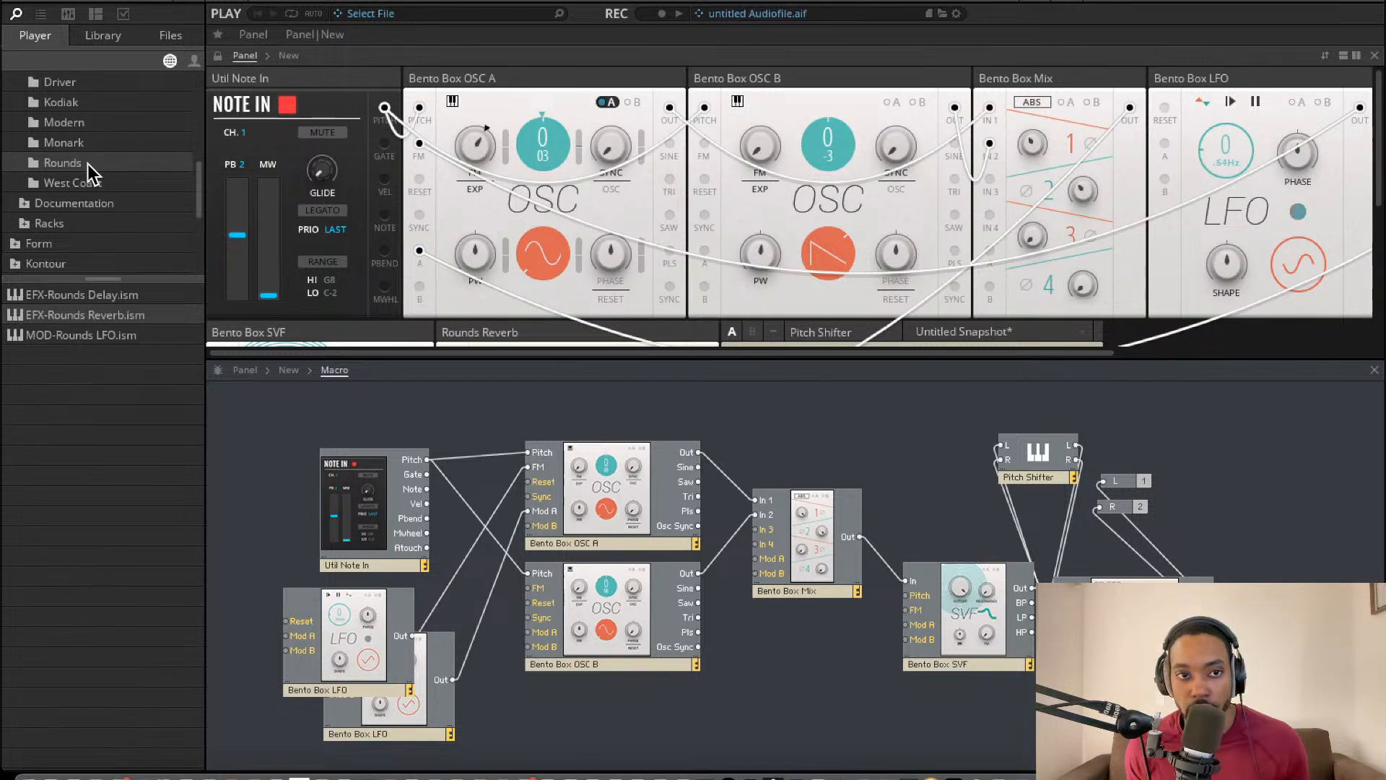
click(318, 210)
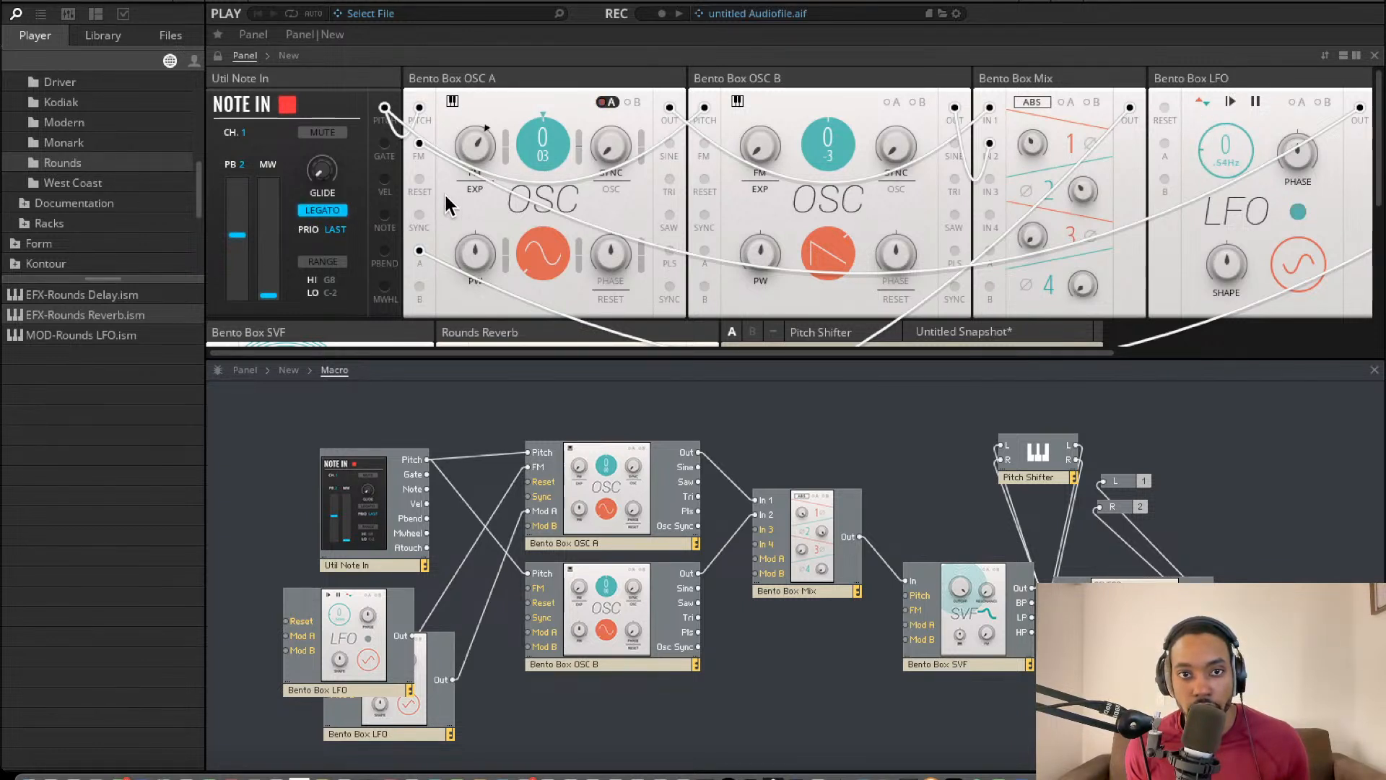
drag(325, 176, 319, 62)
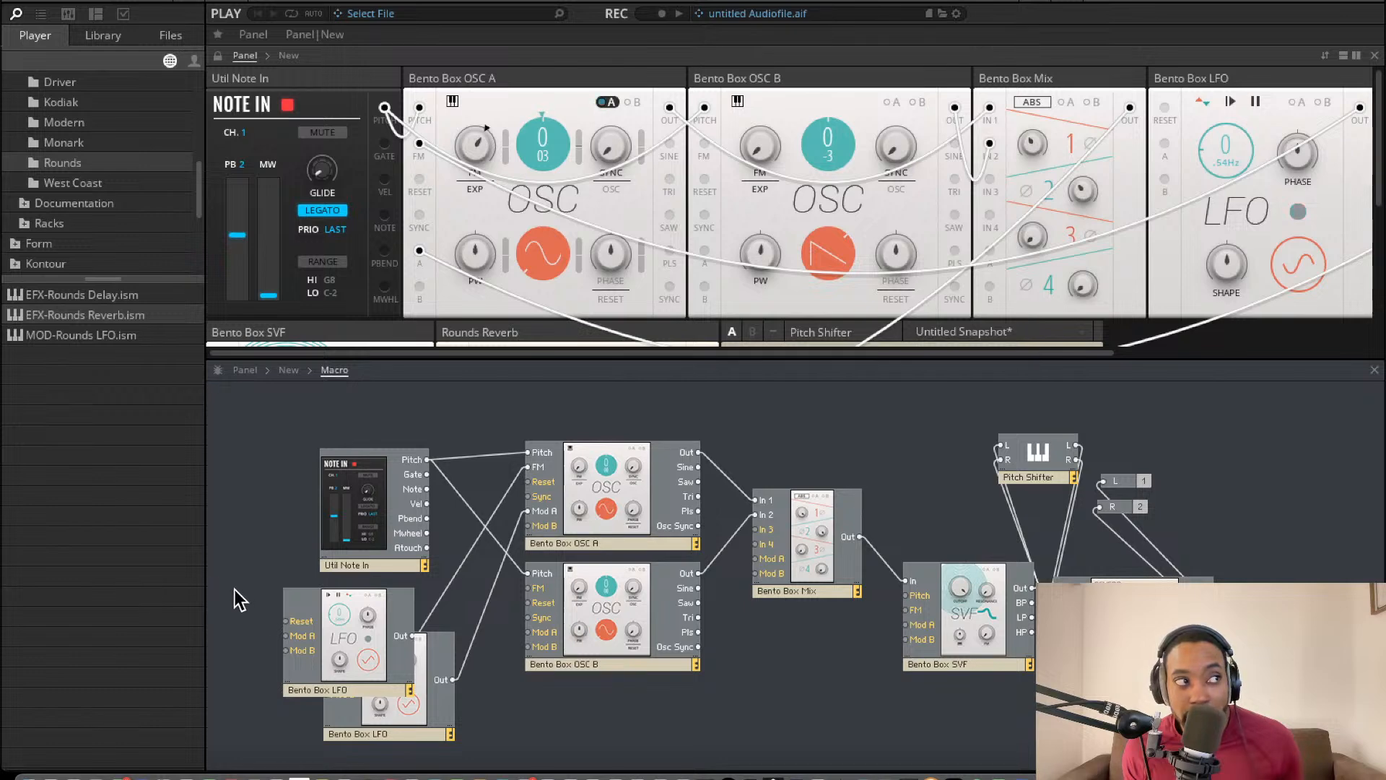
- Set the Pitch Shifter's Grain L and Grain R to -3, switch off Reverse, and raise Shift L and Shift R to 24
scroll(887, 258, down, 3)
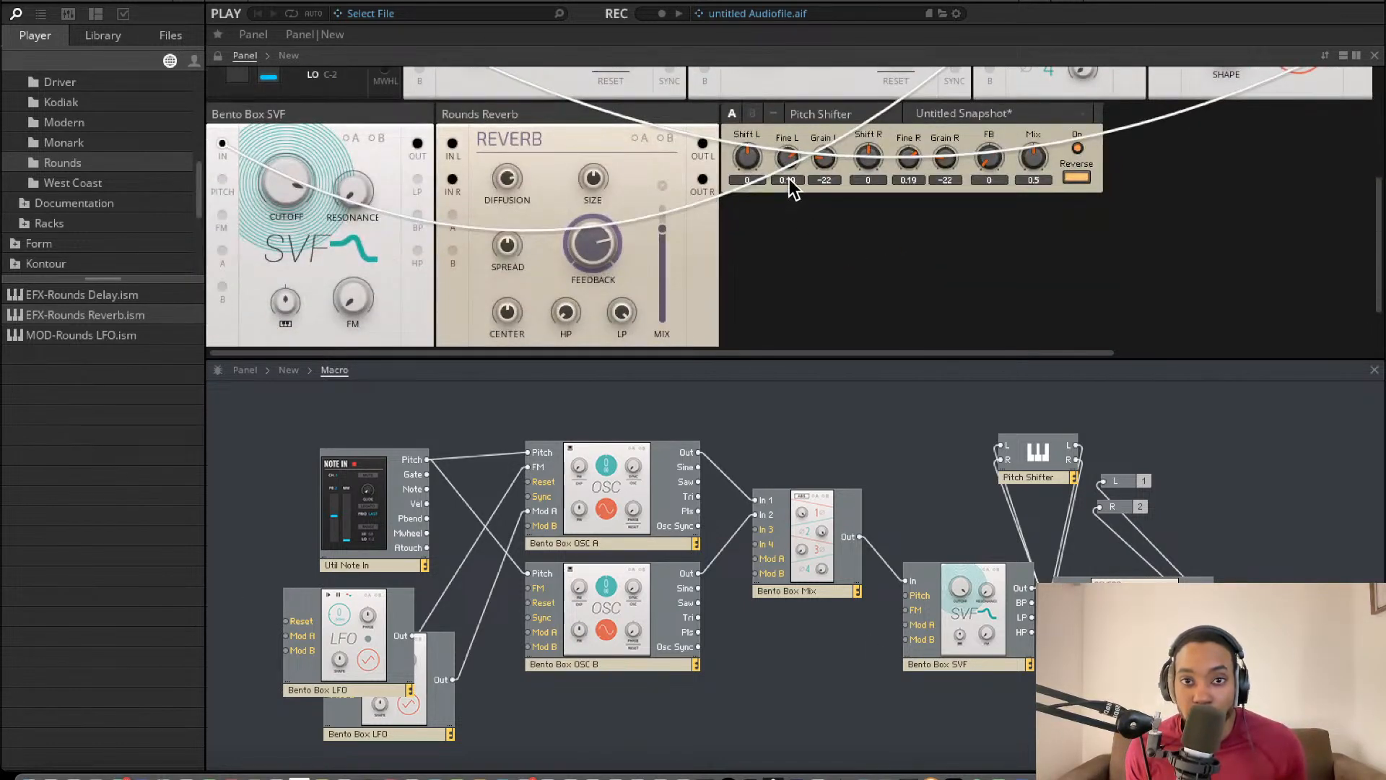
scroll(816, 156, right, 1)
drag(817, 156, 817, 119)
click(1078, 177)
scroll(817, 137, up, 1)
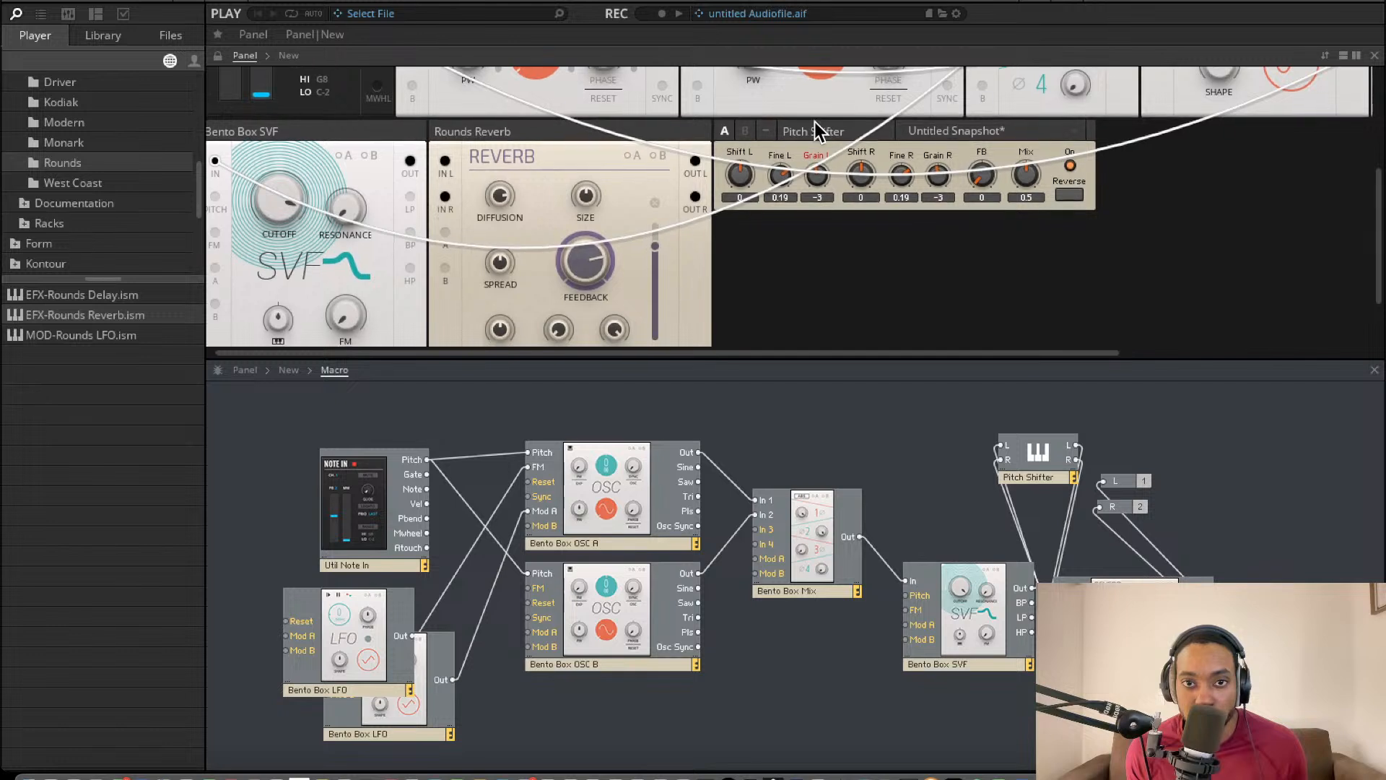
scroll(738, 171, down, 1)
drag(738, 170, 746, 127)
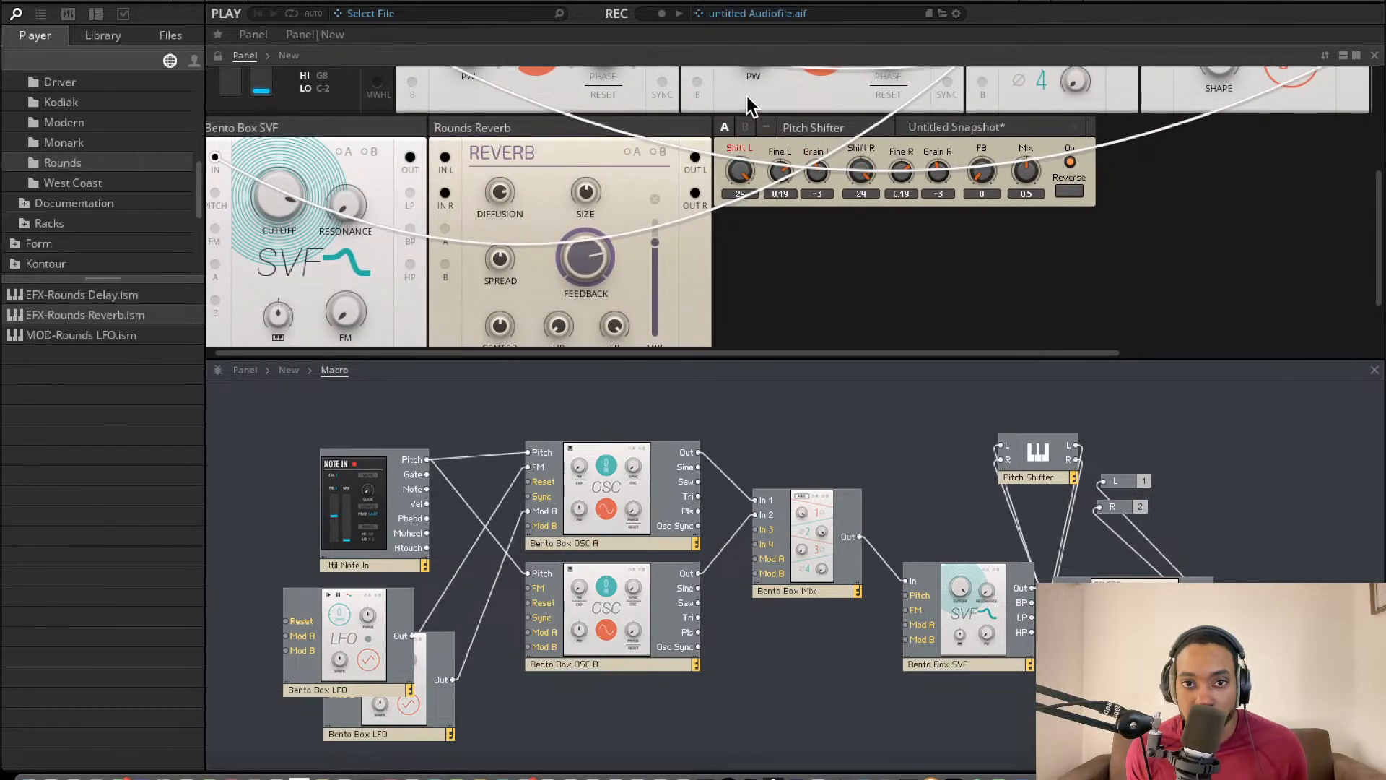
scroll(754, 102, left, 1)
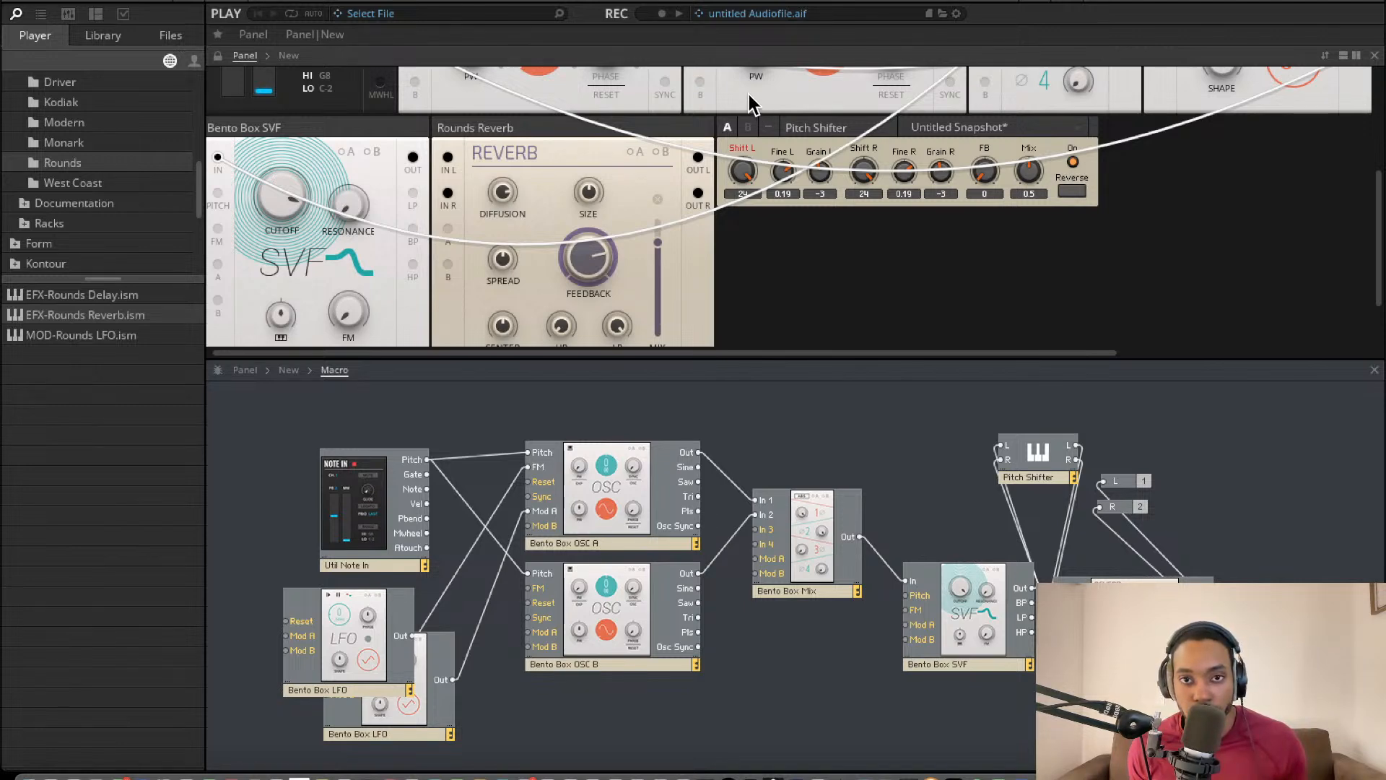
scroll(751, 105, down, 1)
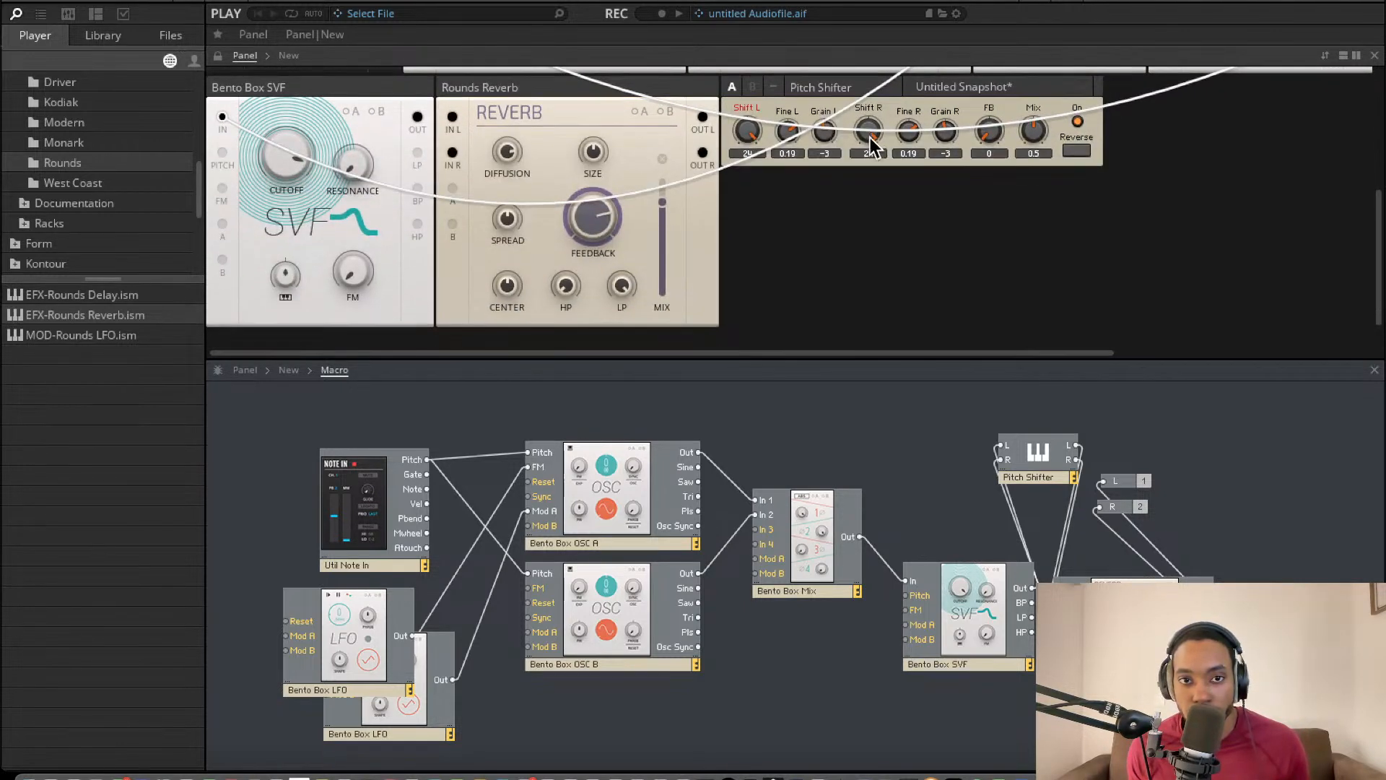
- Try the first LFO's rate at about 19 Hz and slow it down to 0.47 Hz
scroll(870, 133, up, 5)
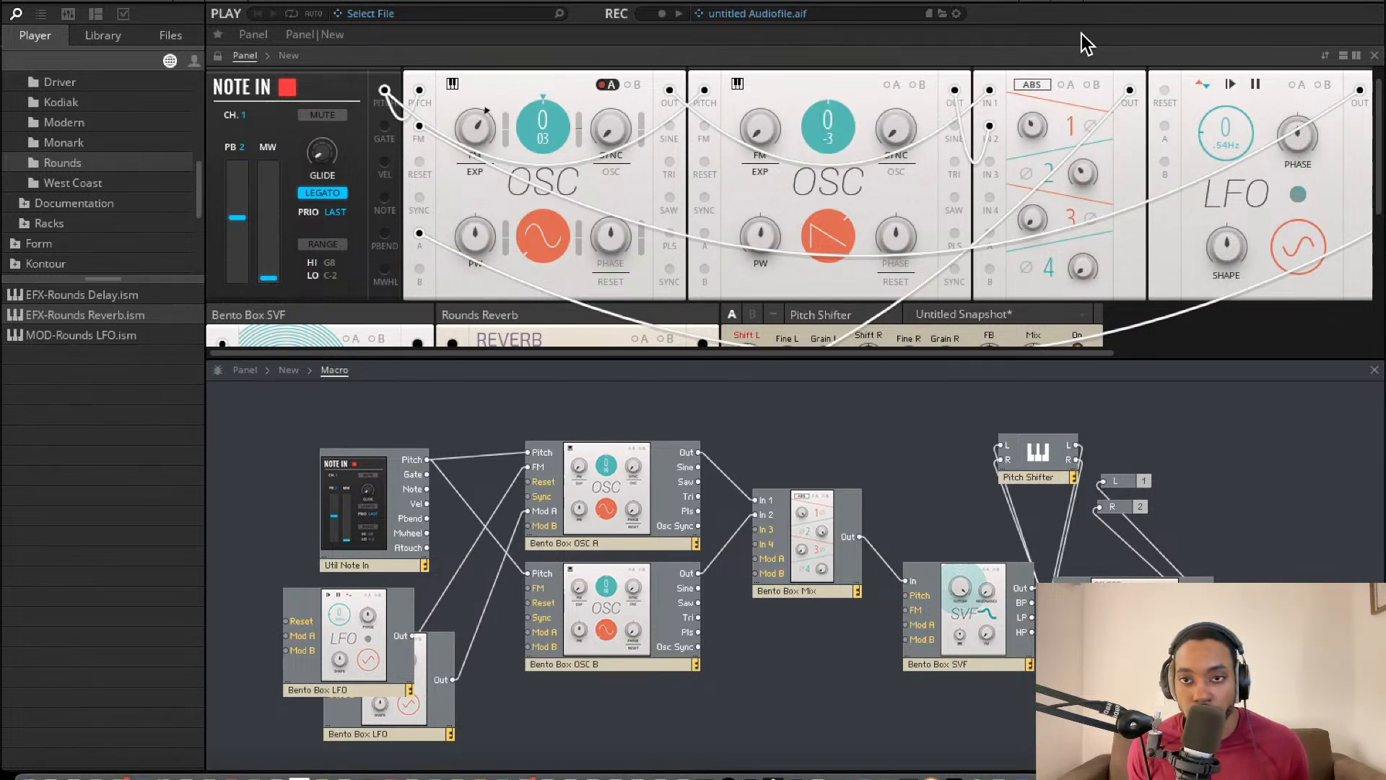
scroll(1045, 148, down, 3)
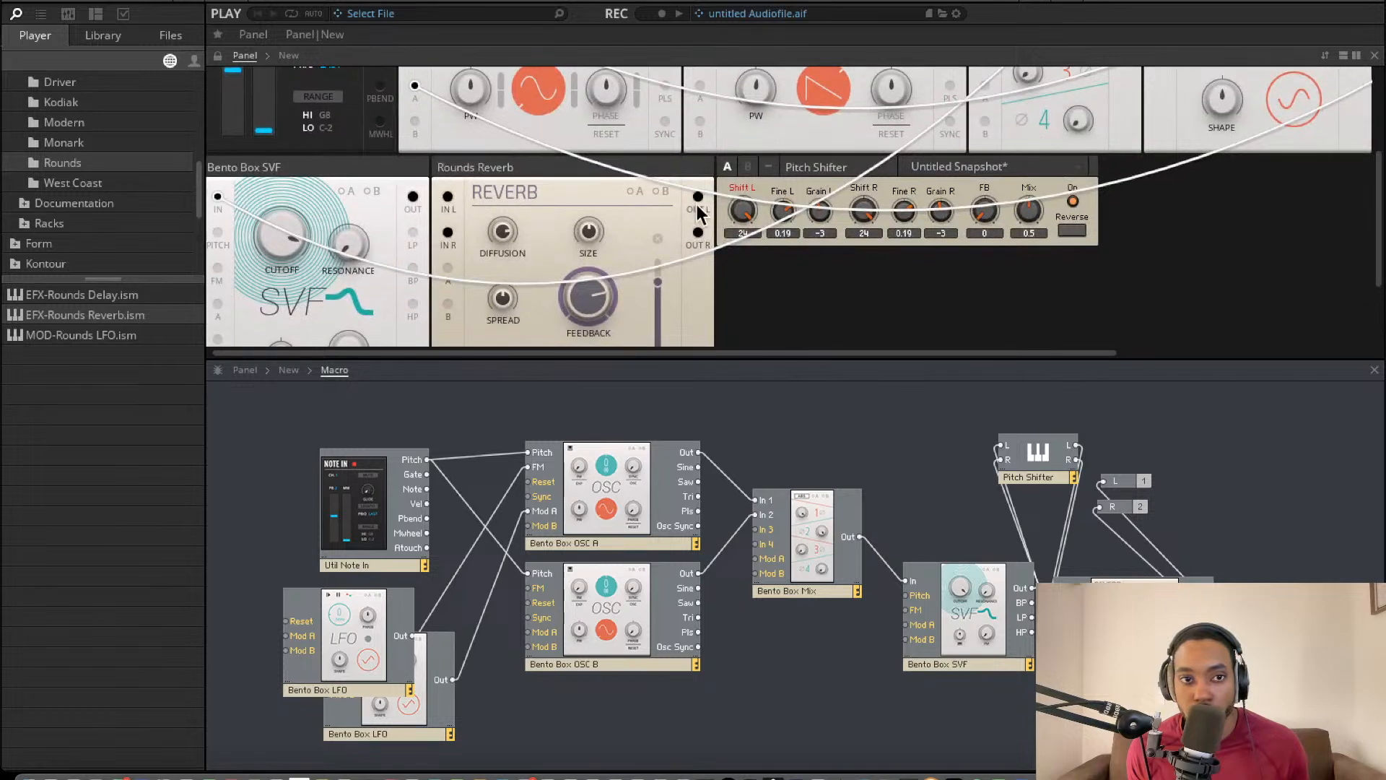
scroll(696, 218, up, 1)
scroll(695, 215, up, 3)
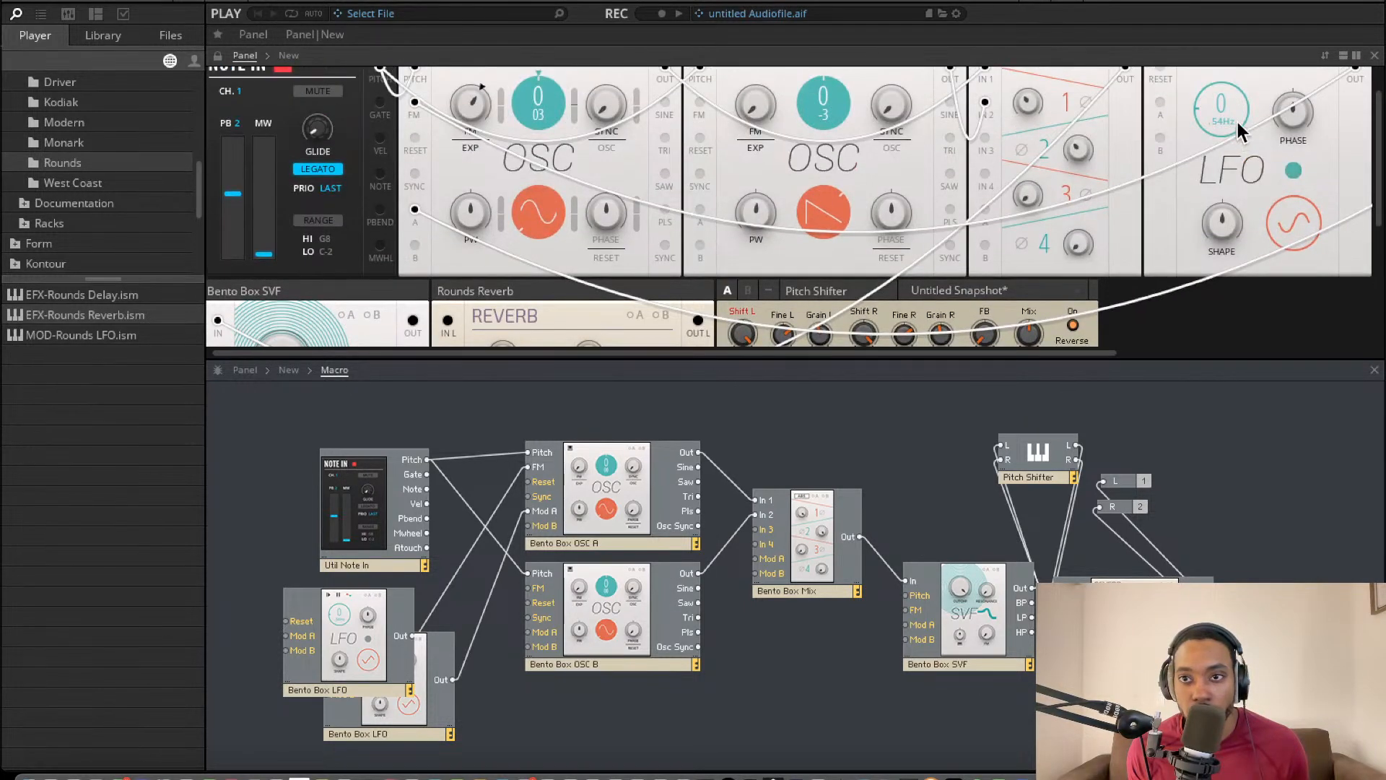
drag(1220, 171, 1215, 80)
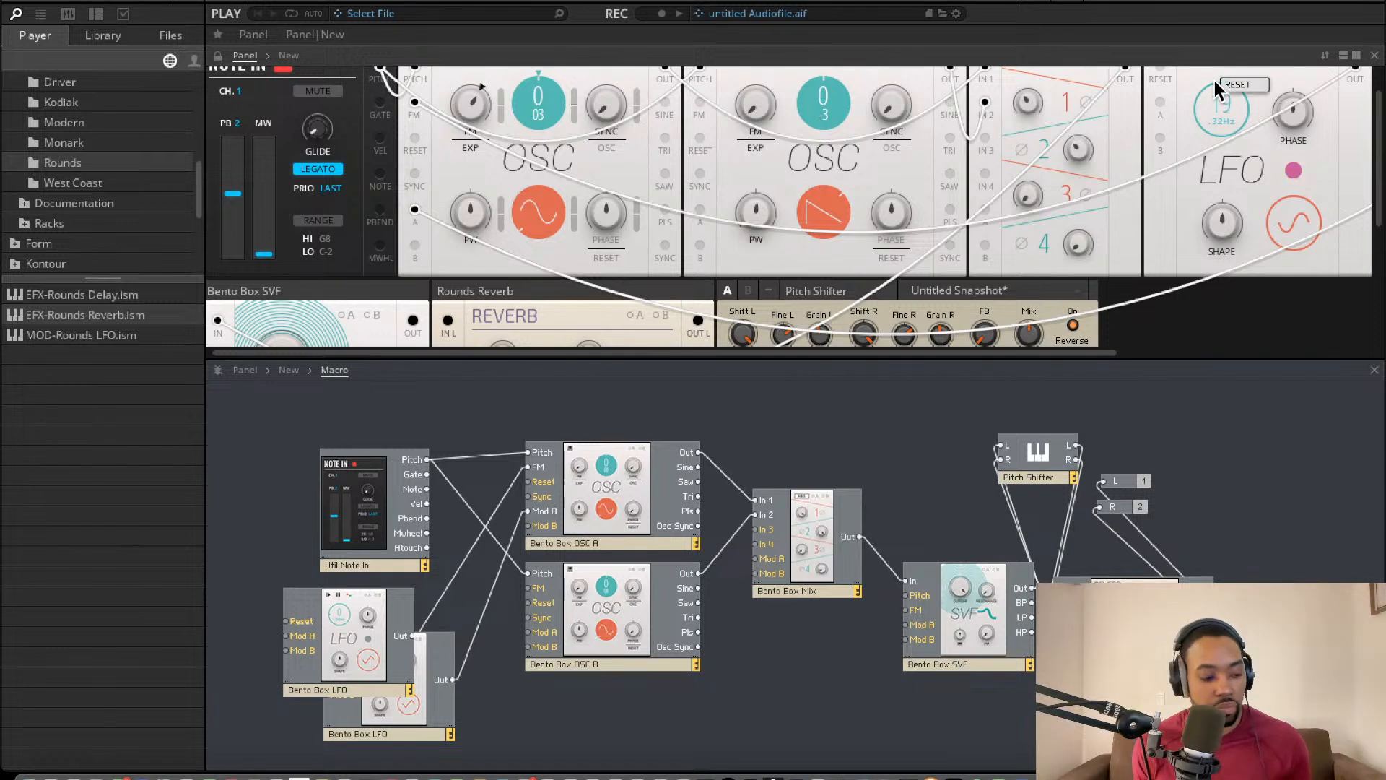
drag(1207, 167, 1206, 205)
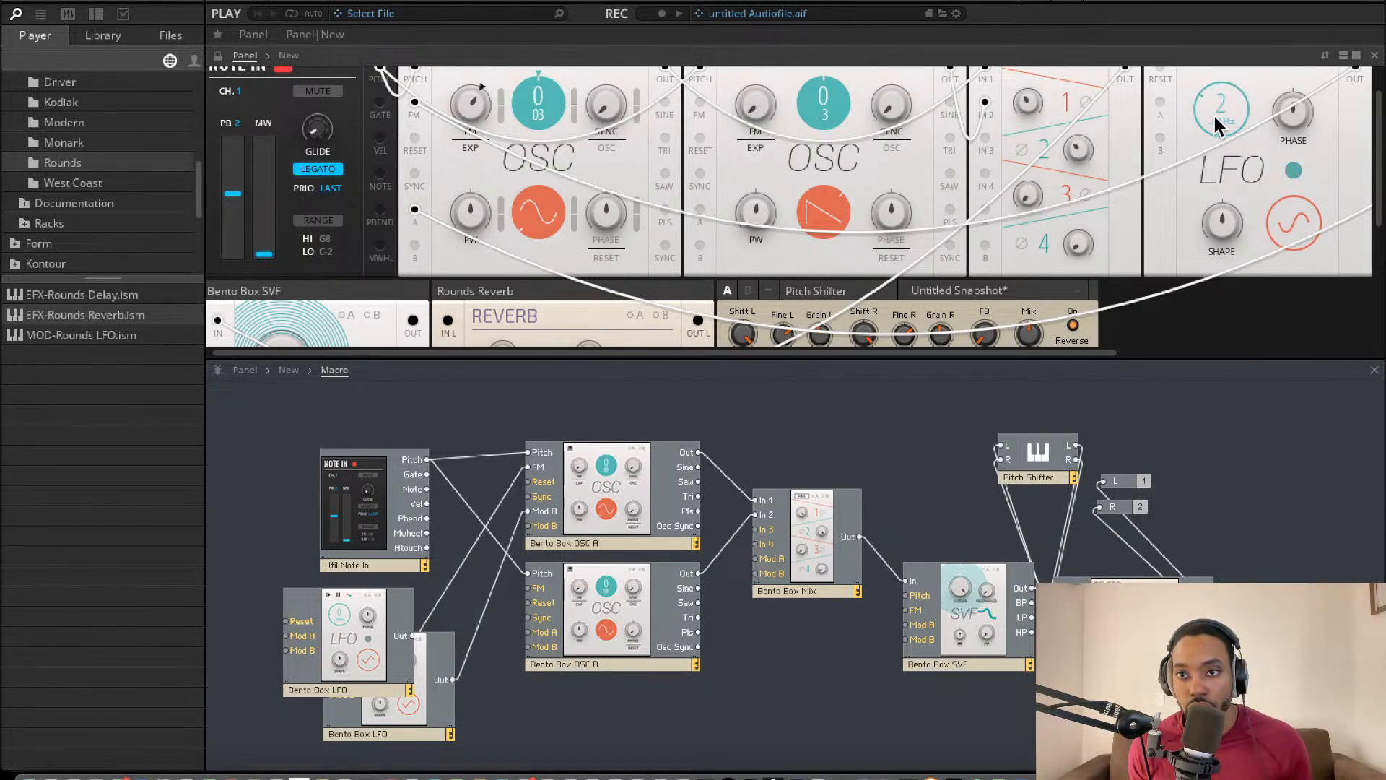
drag(1211, 133, 1211, 137)
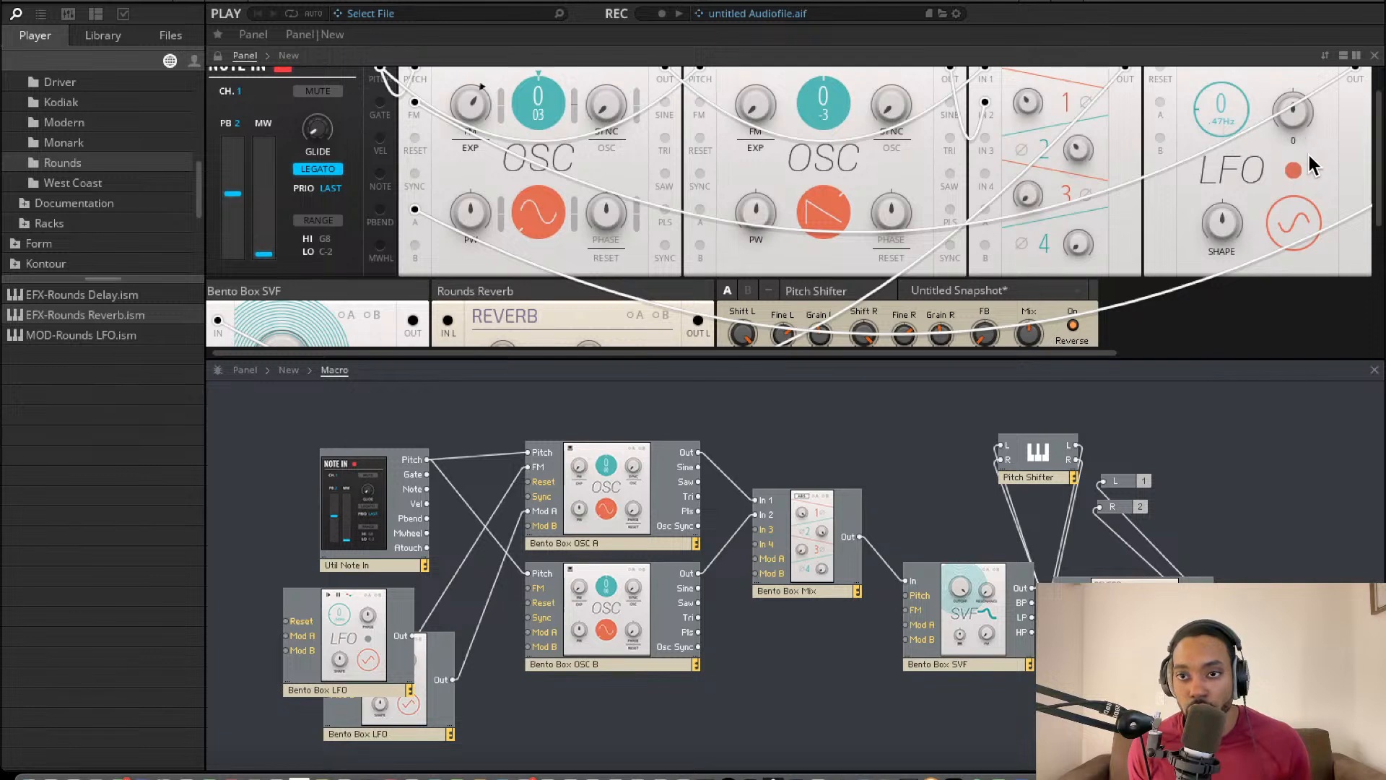
- Raise the first LFO's Shape and adjust its Phase
drag(1294, 108, 1294, 92)
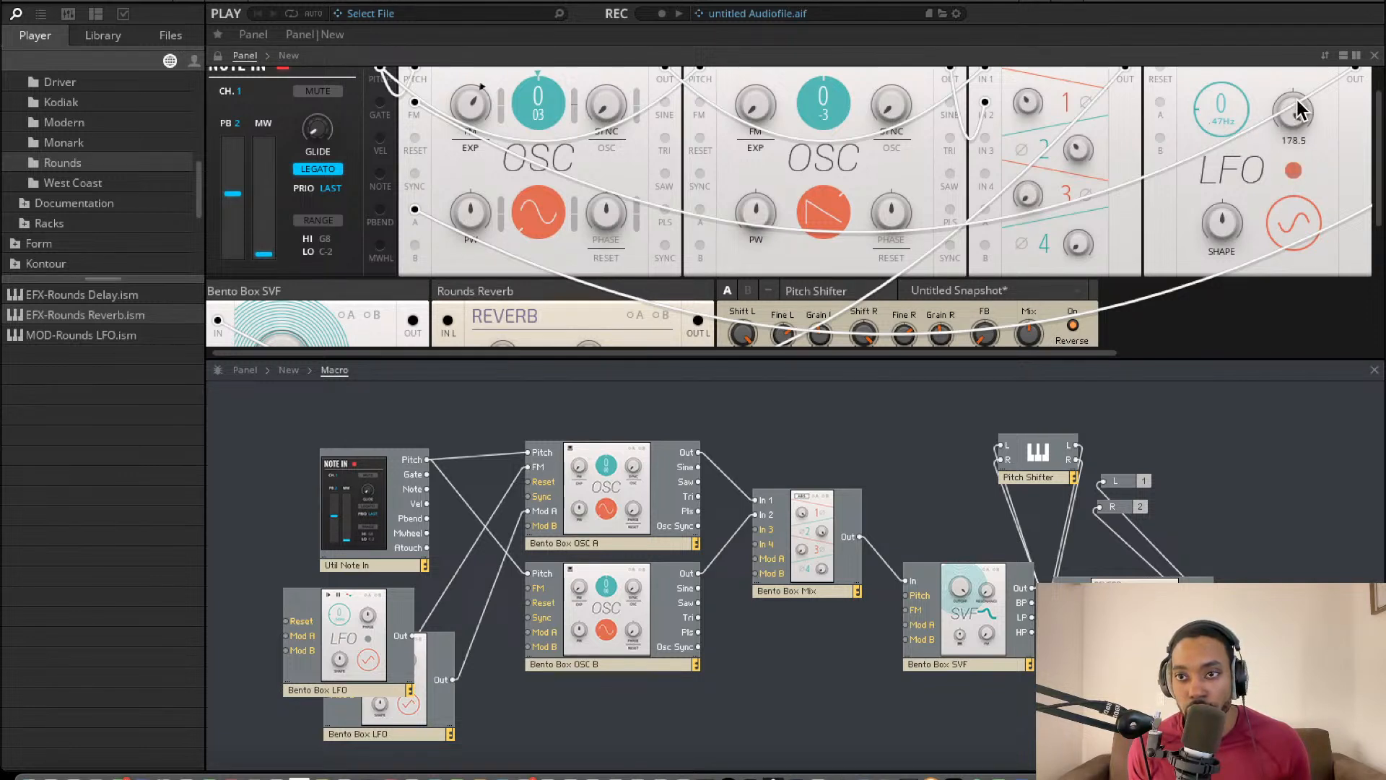
drag(1224, 232, 1228, 80)
drag(1295, 110, 1299, 3)
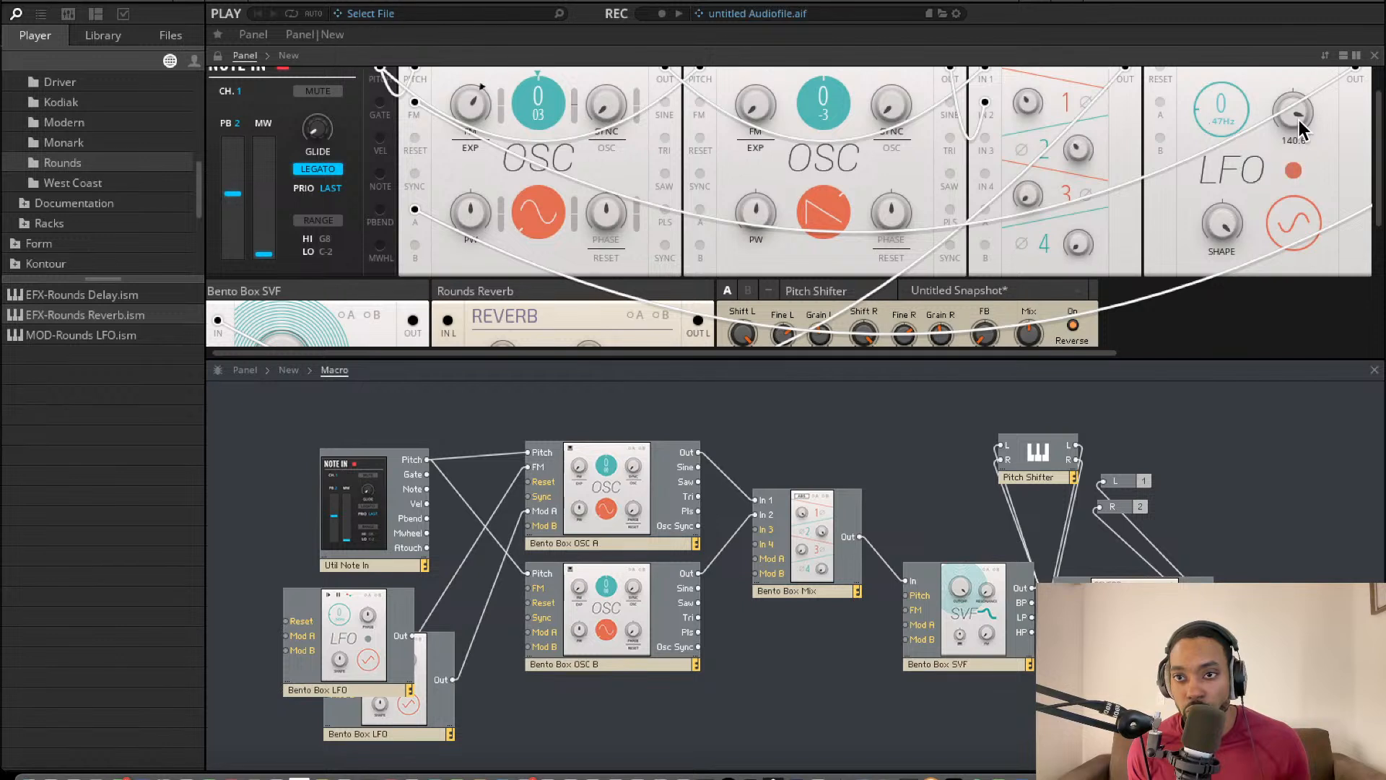
scroll(818, 152, up, 2)
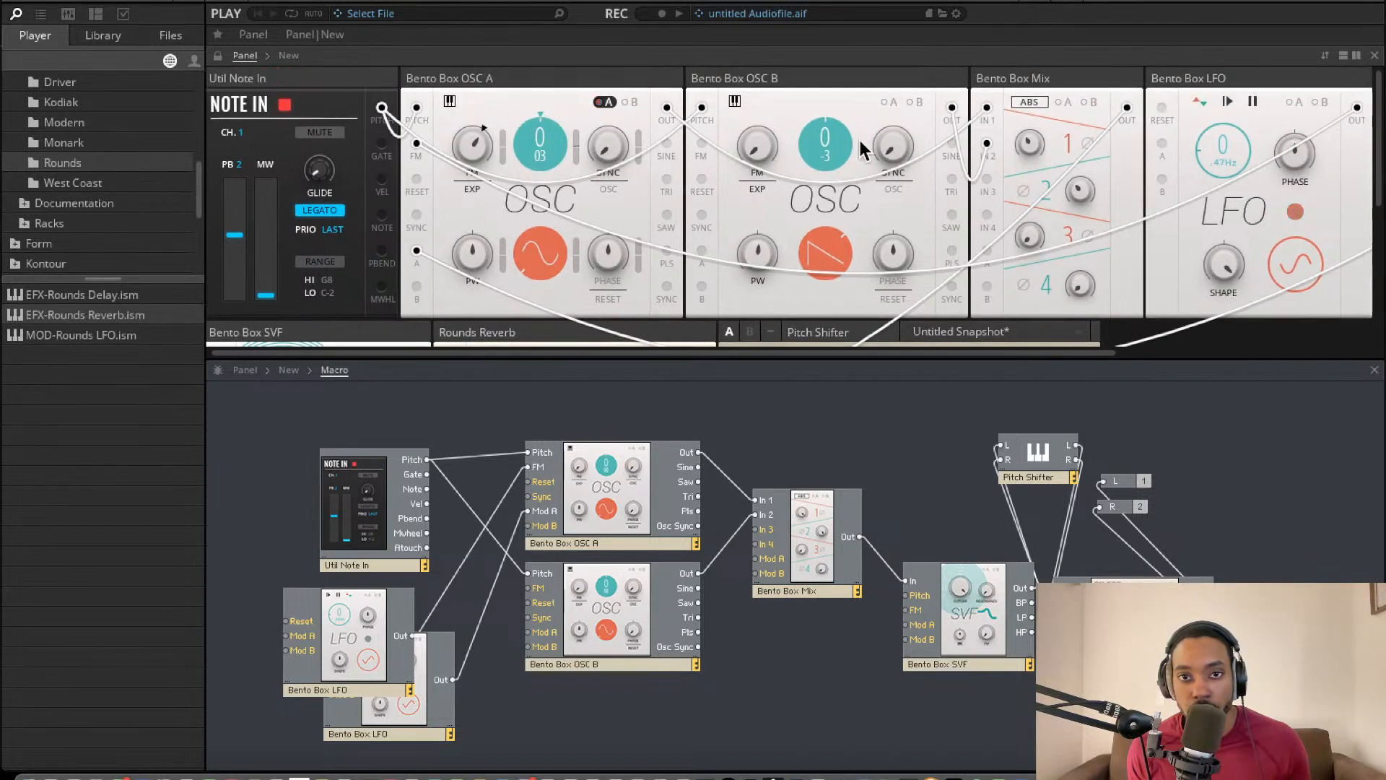
mouse_move(1031, 130)
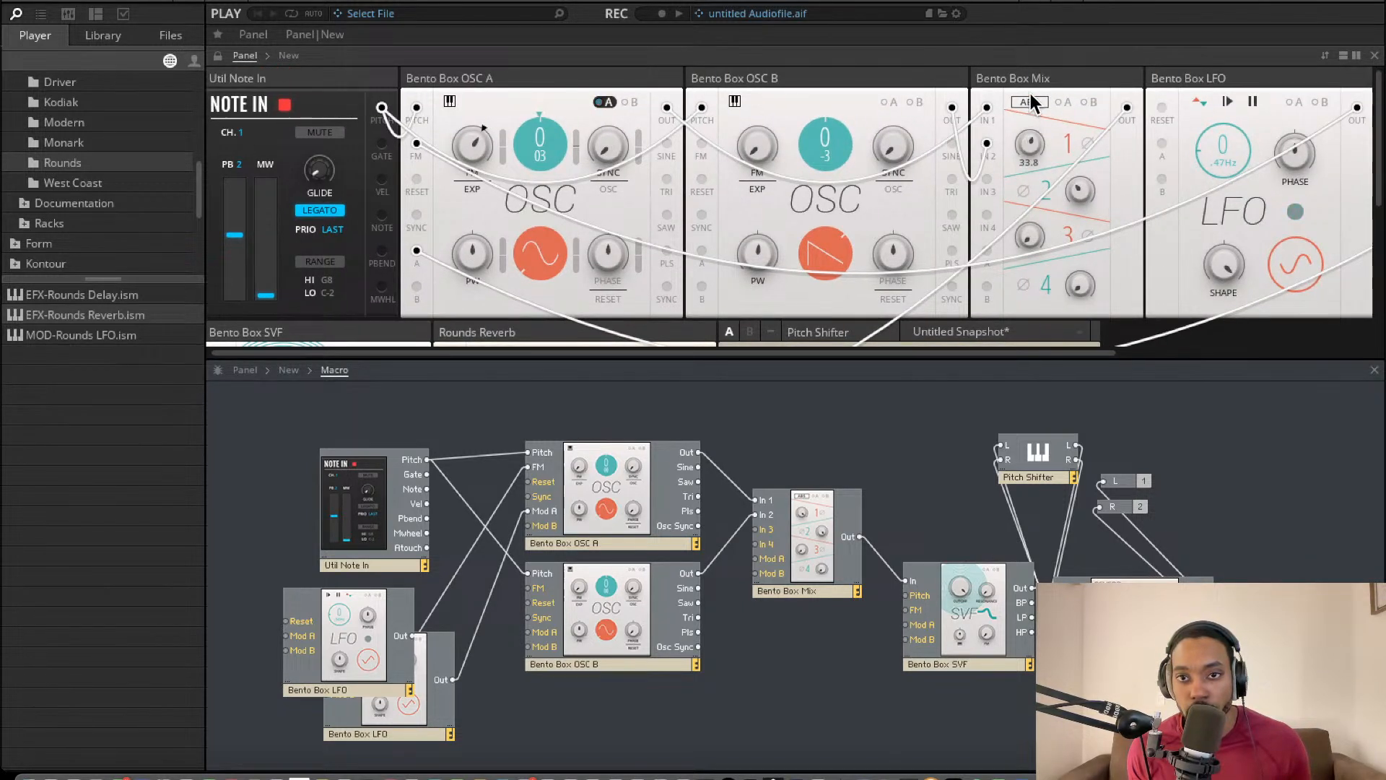
drag(1269, 189, 1076, 221)
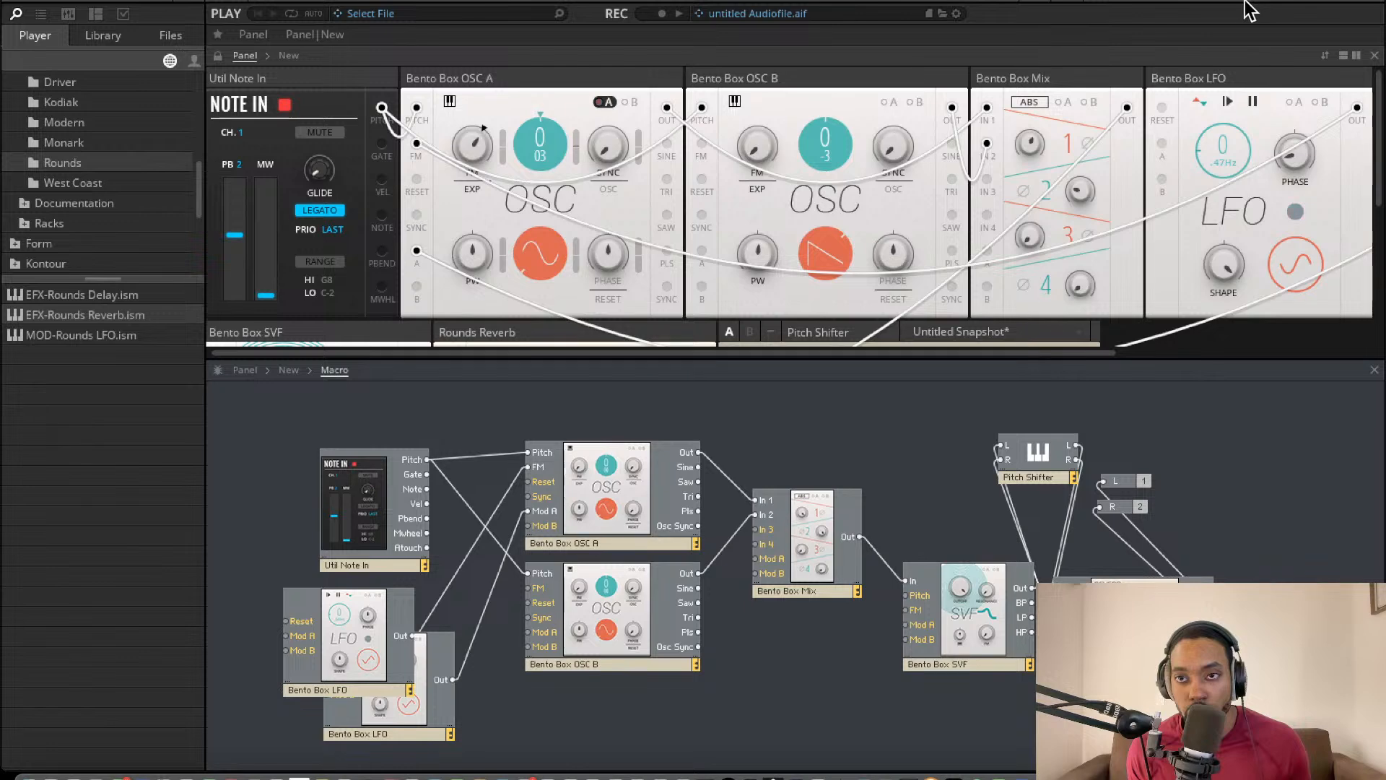
- Set the Pitch Shifter's Shift L and R to -3, FB to 0.27, Mix to 0.59, and Grain L and R to 5
scroll(755, 233, down, 1)
scroll(756, 234, down, 1)
drag(731, 340, 1223, 10)
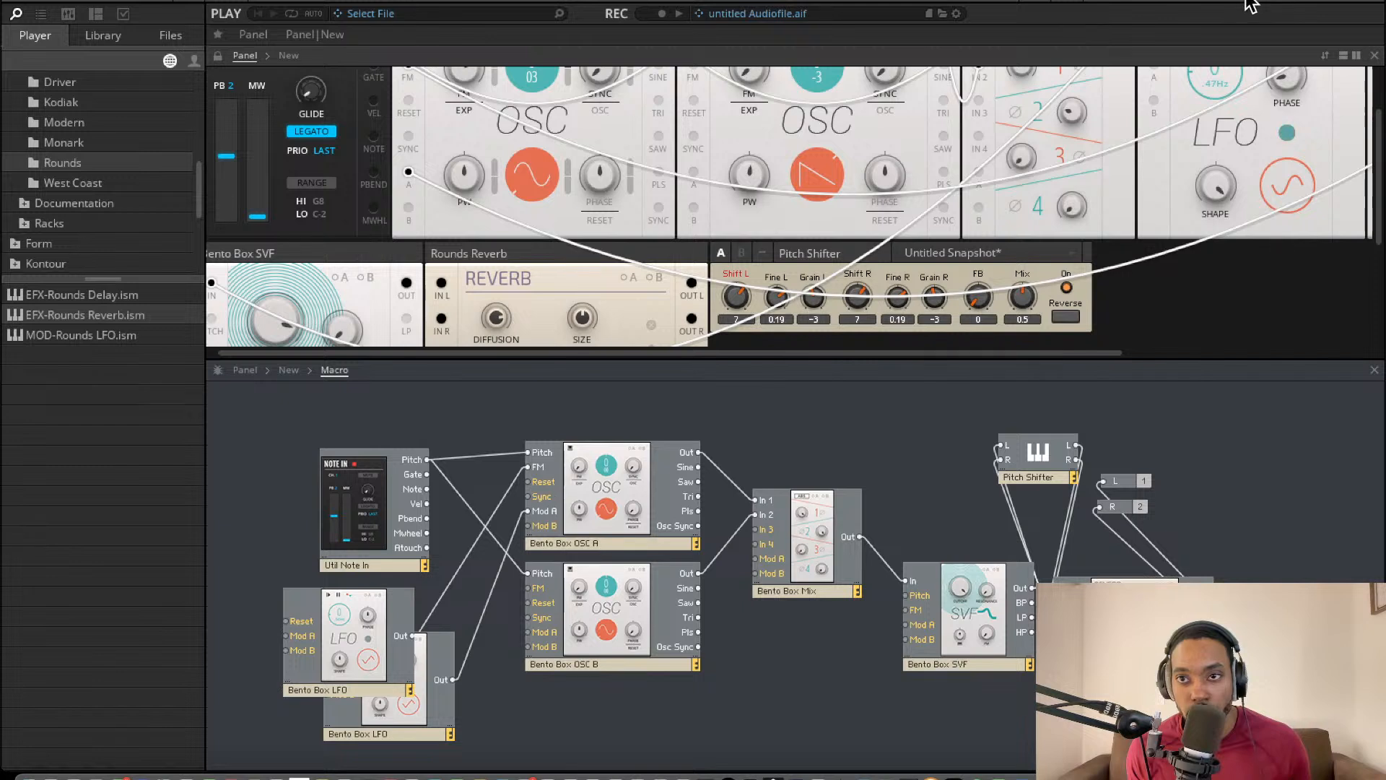
drag(737, 296, 736, 324)
drag(978, 296, 976, 215)
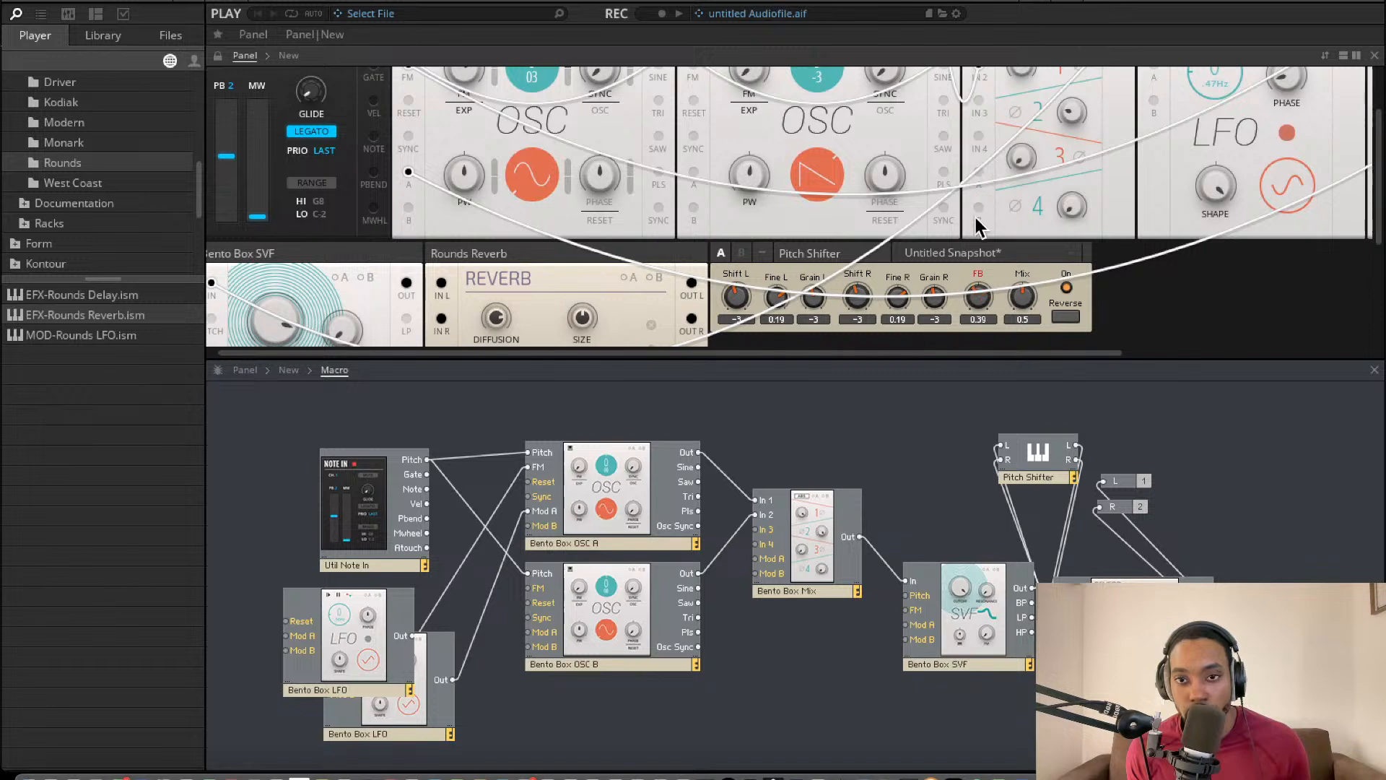
drag(1023, 283, 950, 253)
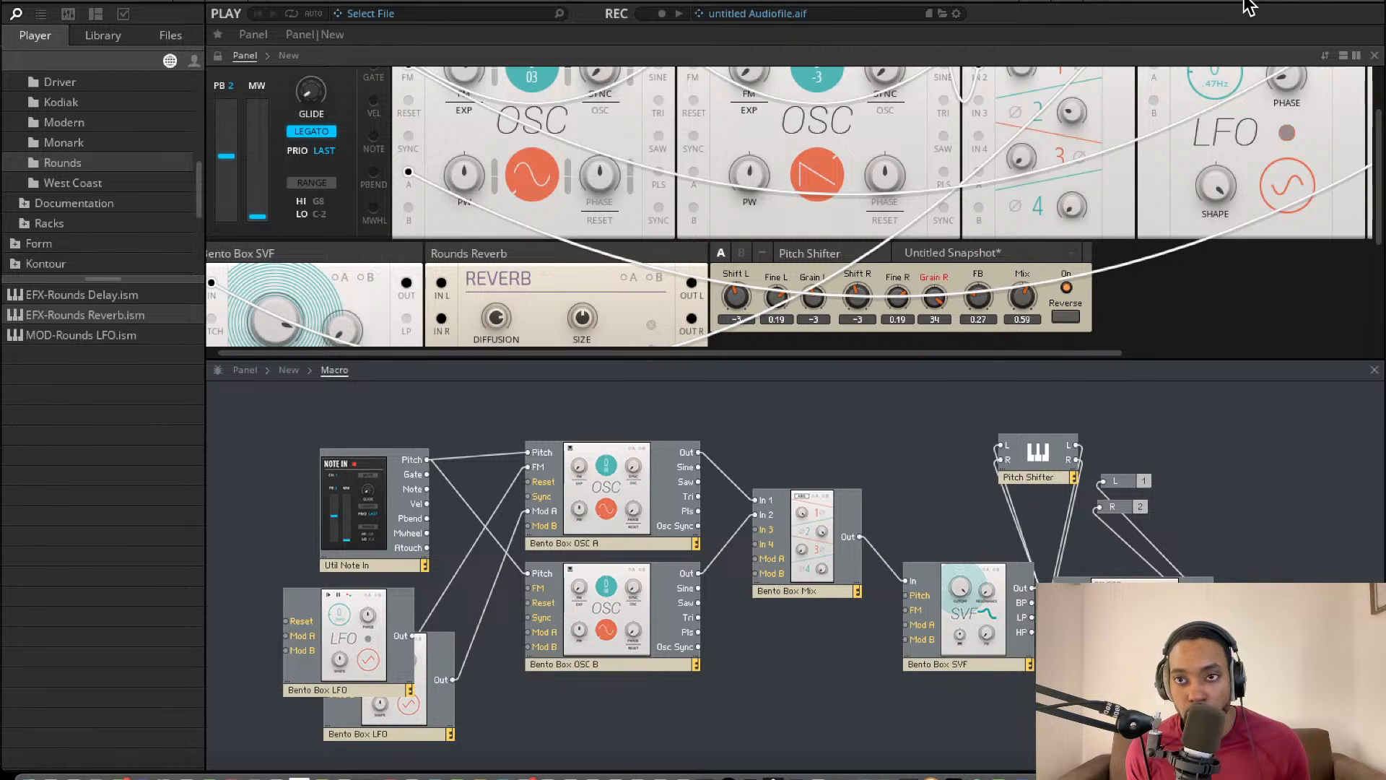
drag(816, 293, 818, 266)
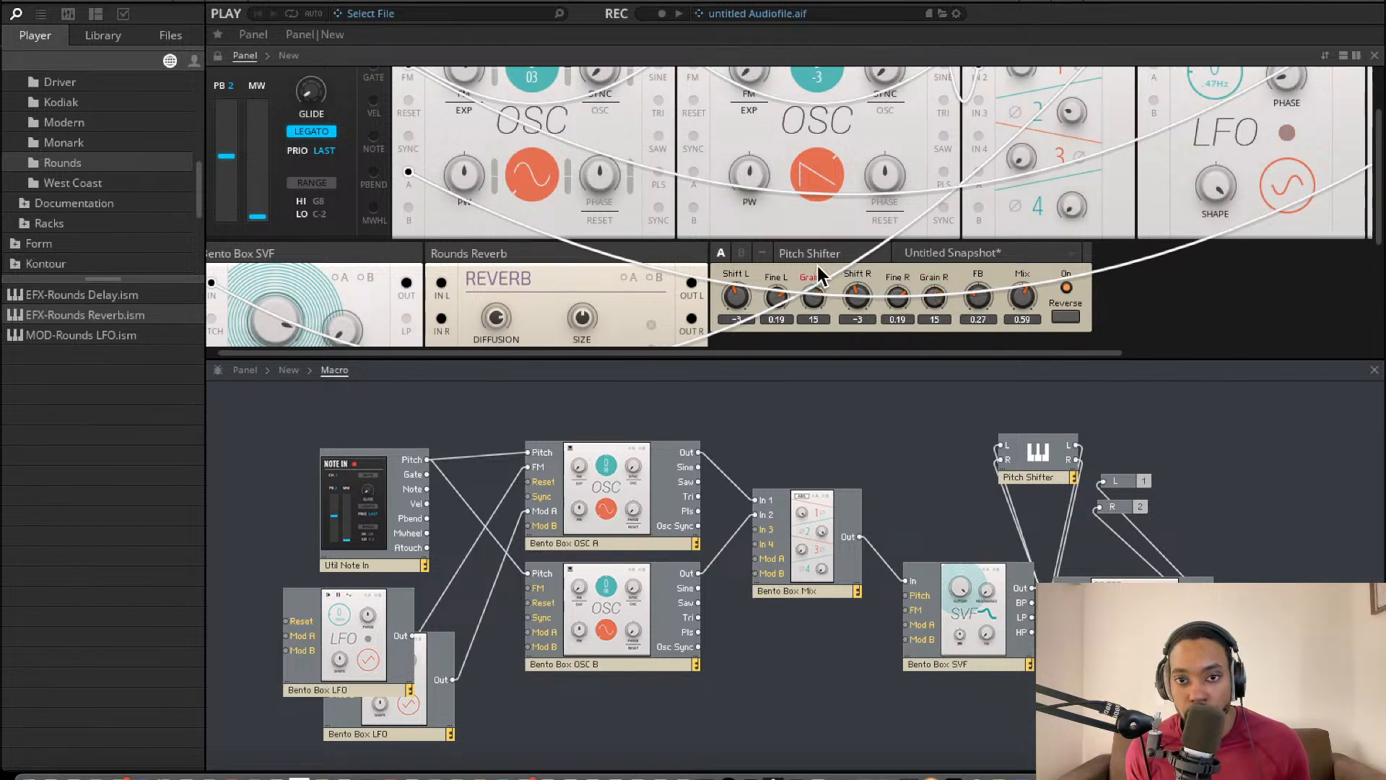
- Slow the first LFO to 0.01 Hz and move its block clear of the other LFO in the structure
scroll(569, 266, down, 3)
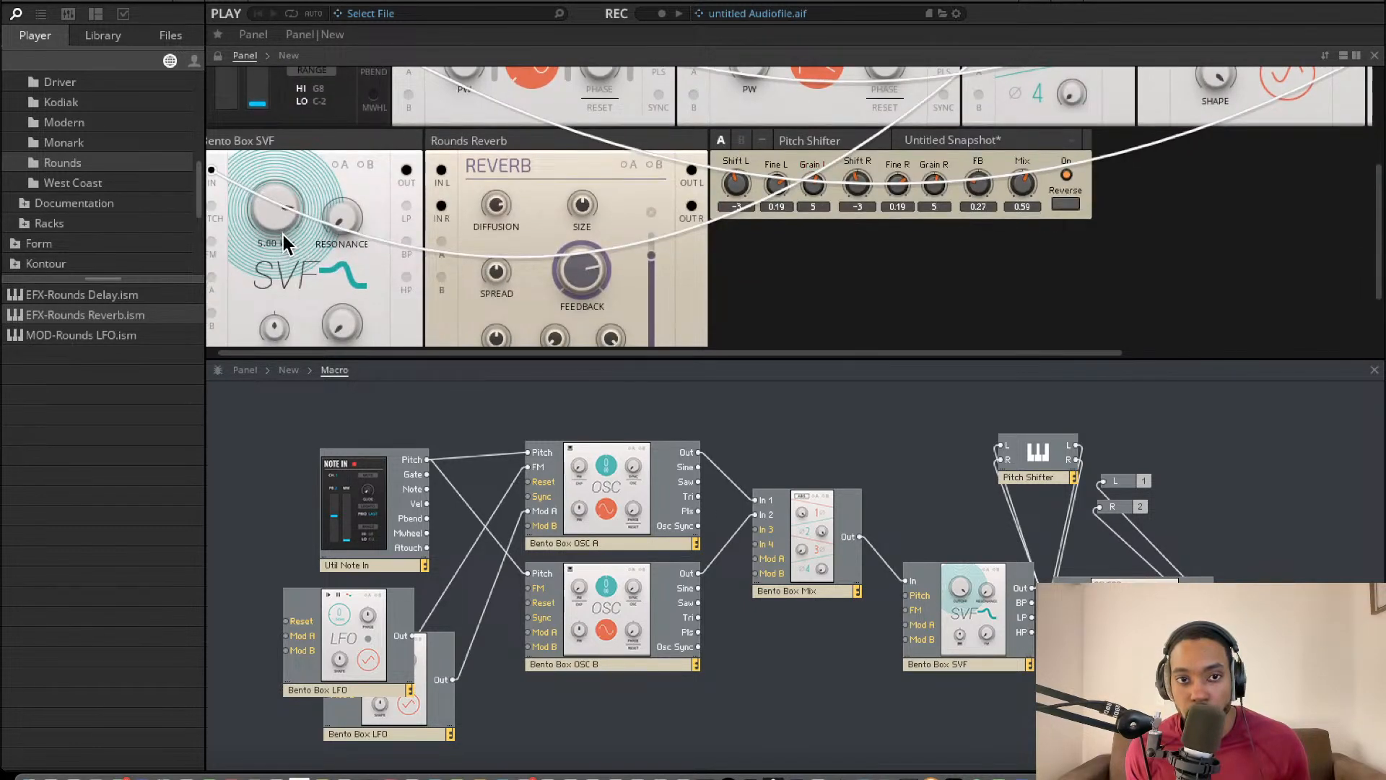
scroll(506, 207, down, 1)
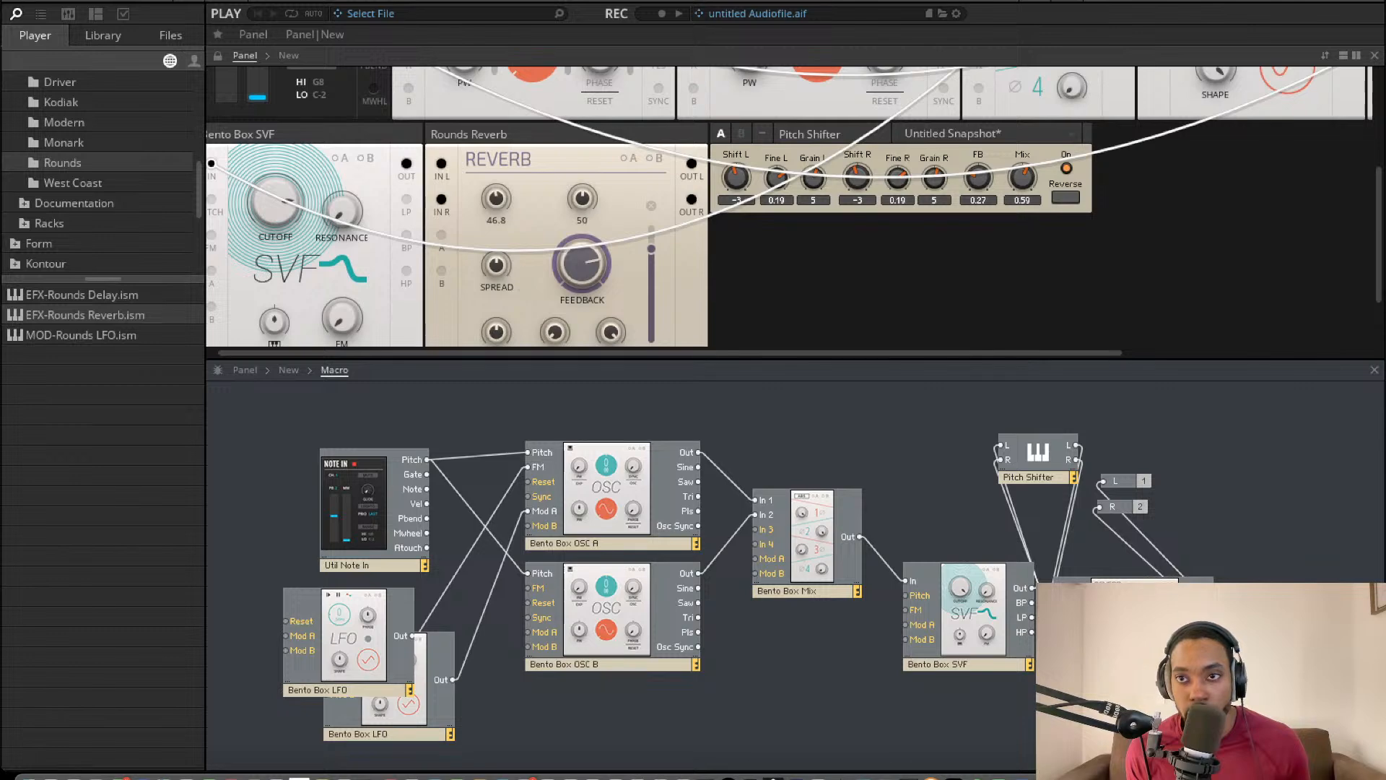
scroll(1235, 144, up, 5)
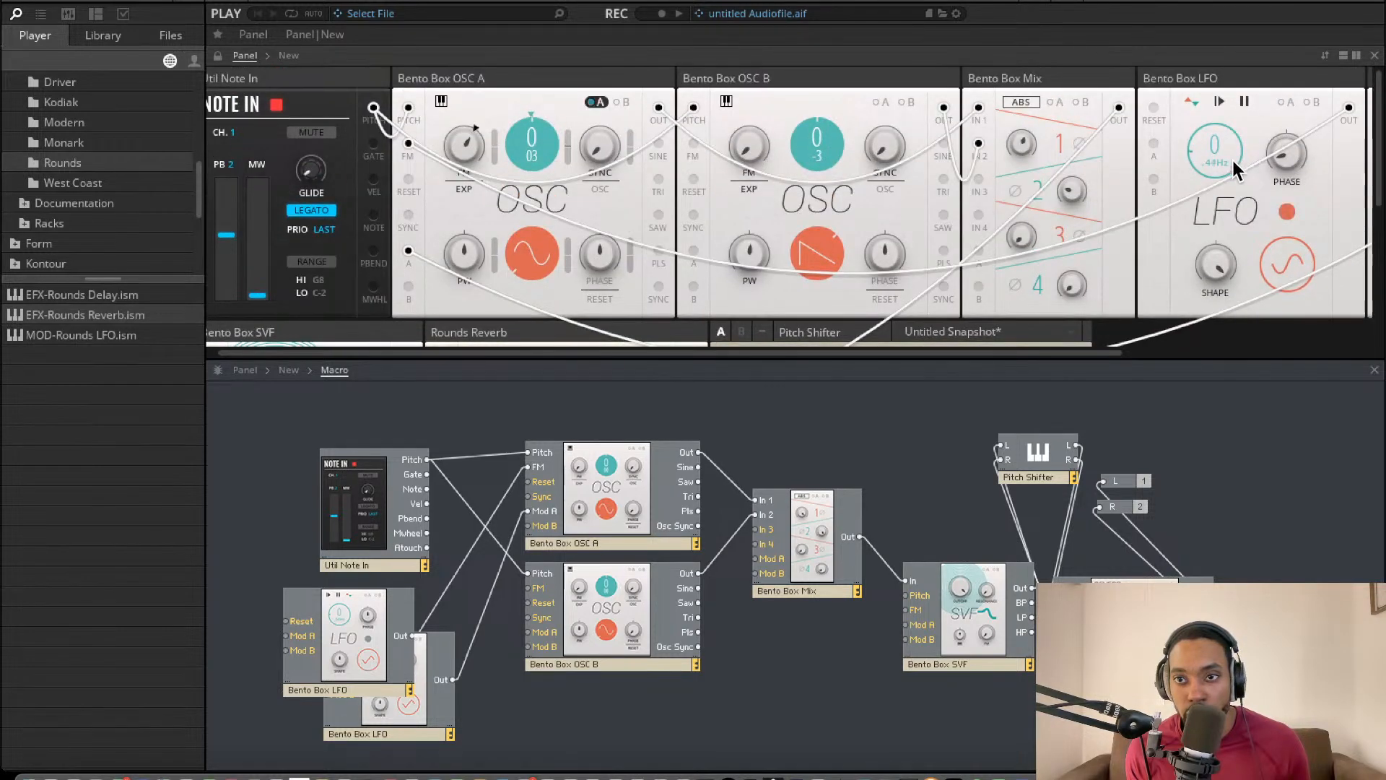
drag(1225, 157, 1218, 345)
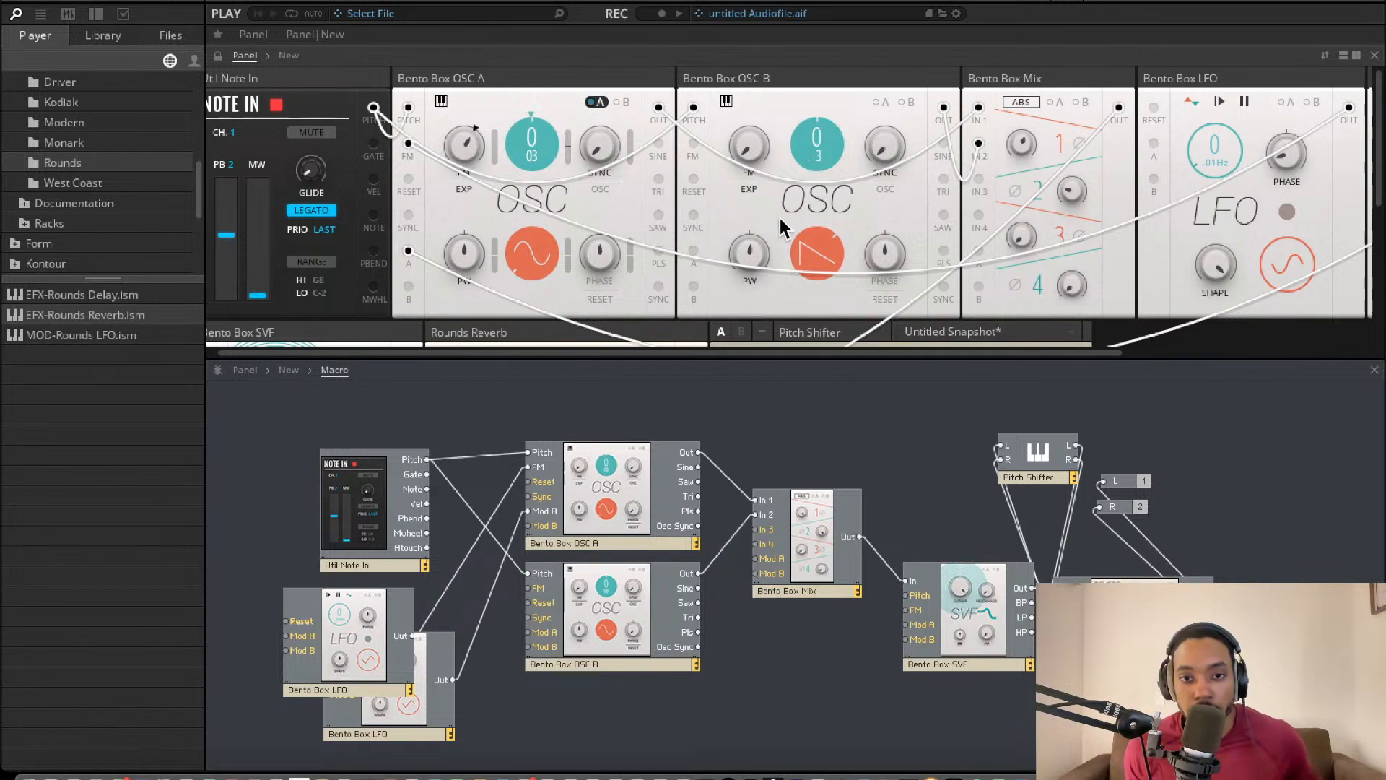
drag(357, 640, 523, 727)
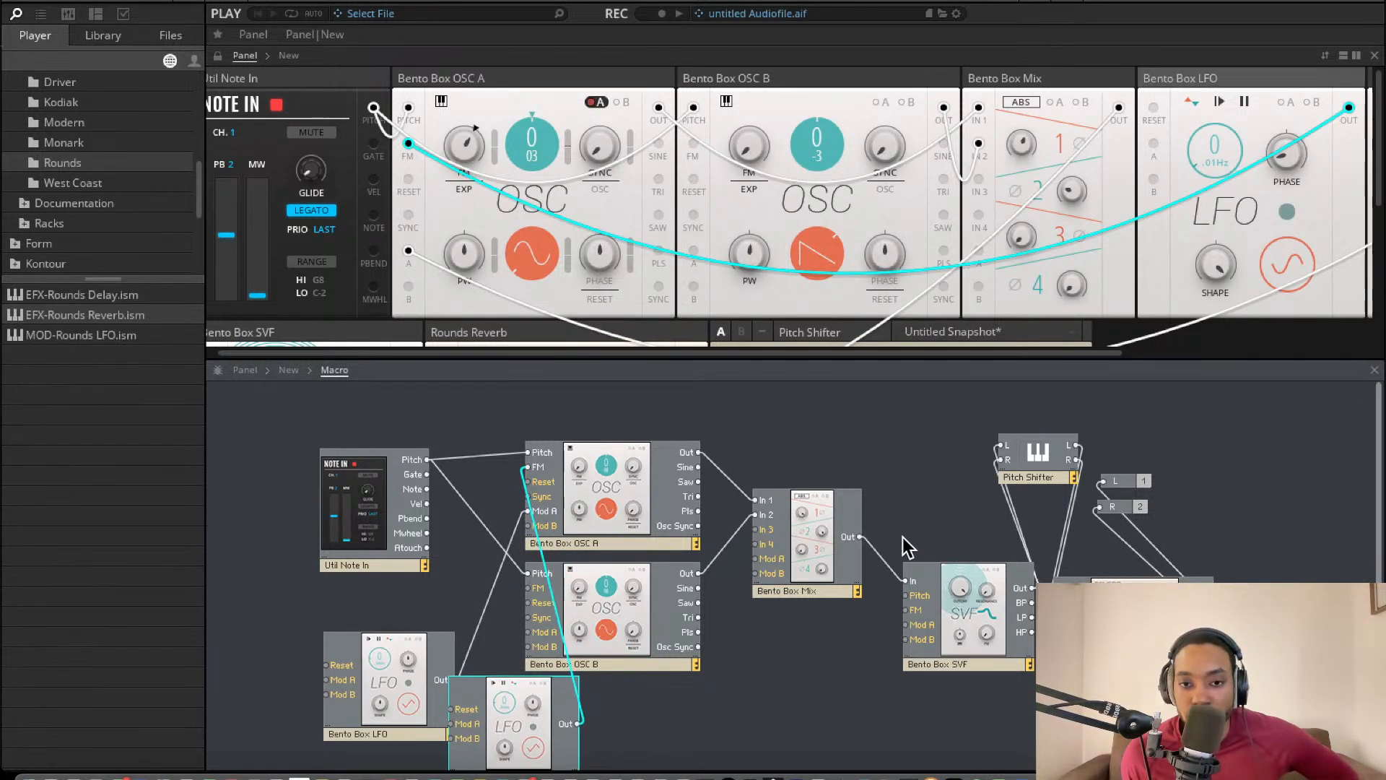
- Raise the PW amount of Bento Box OSC B
scroll(705, 297, right, 1)
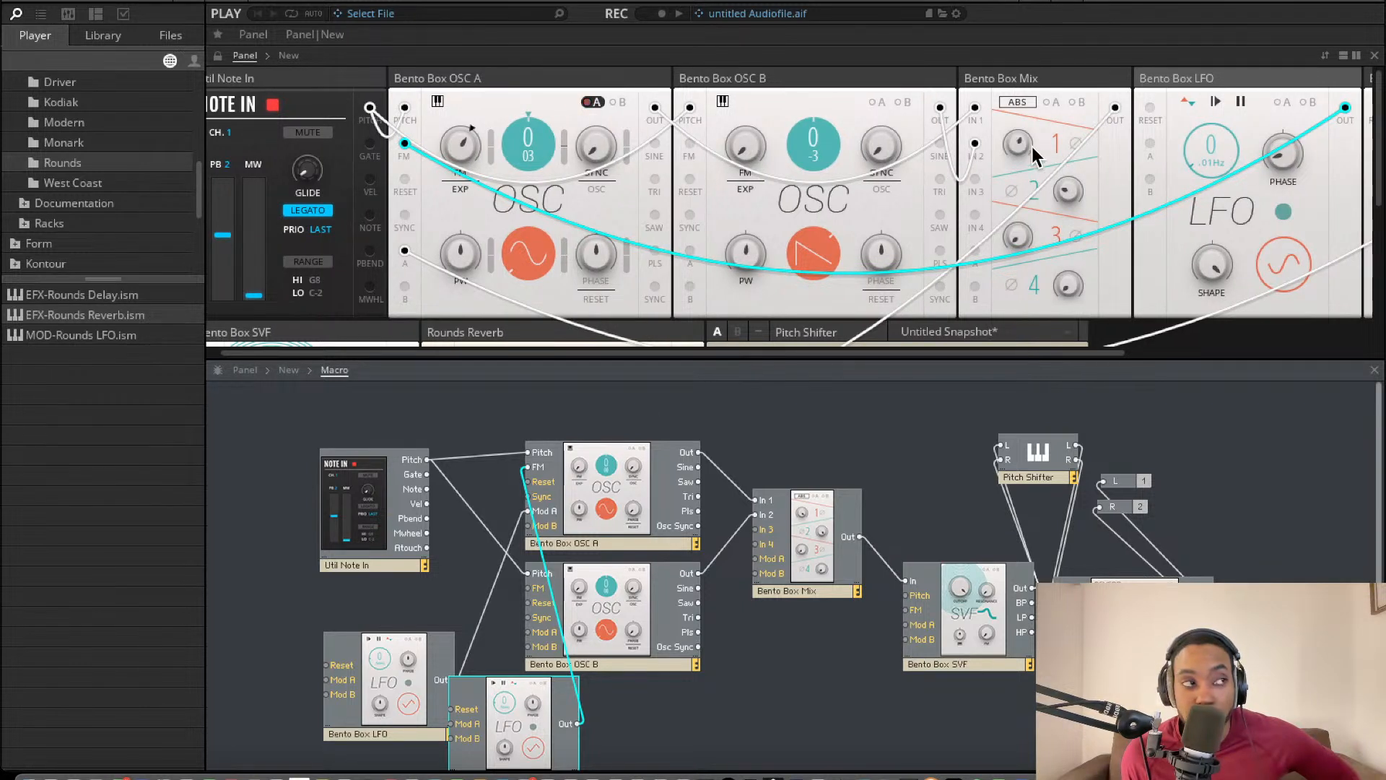
scroll(96, 186, up, 1)
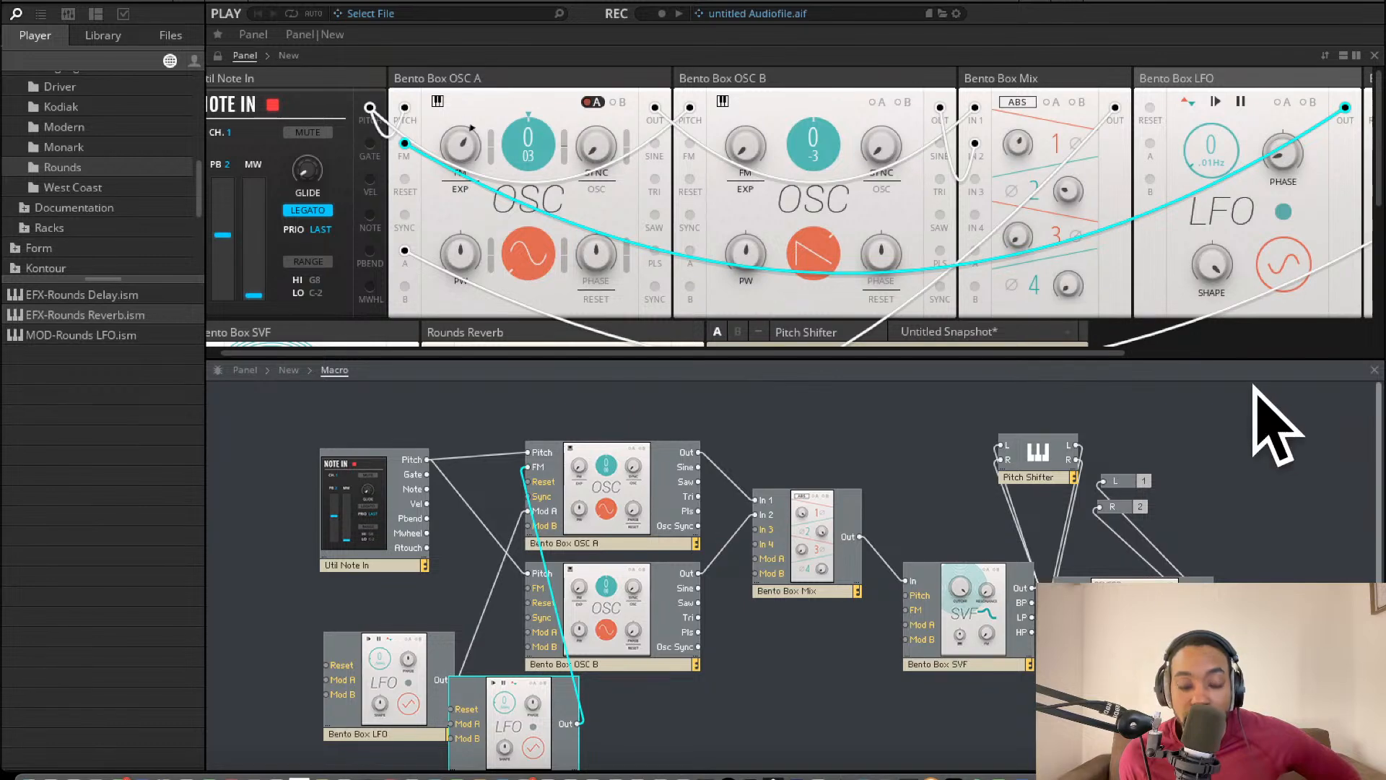
scroll(748, 176, down, 2)
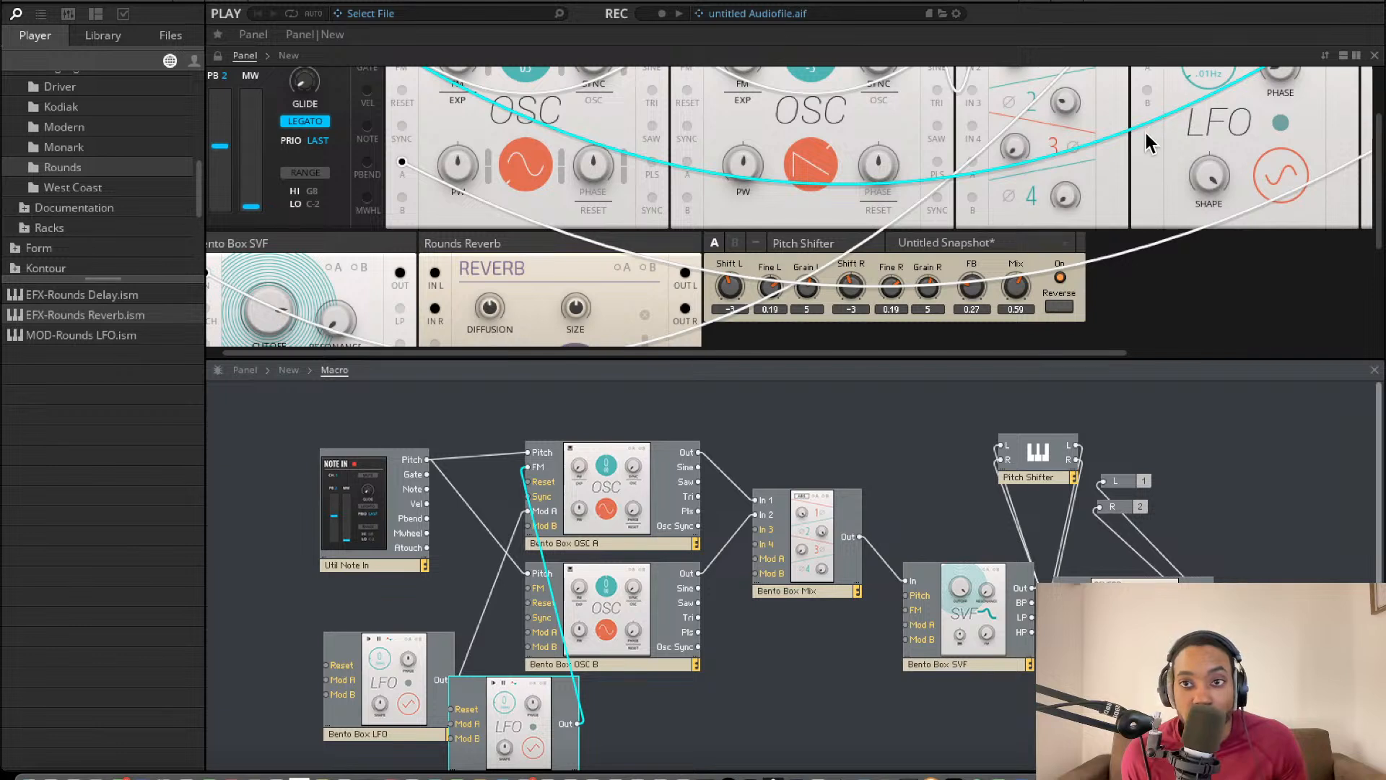
scroll(1188, 116, up, 2)
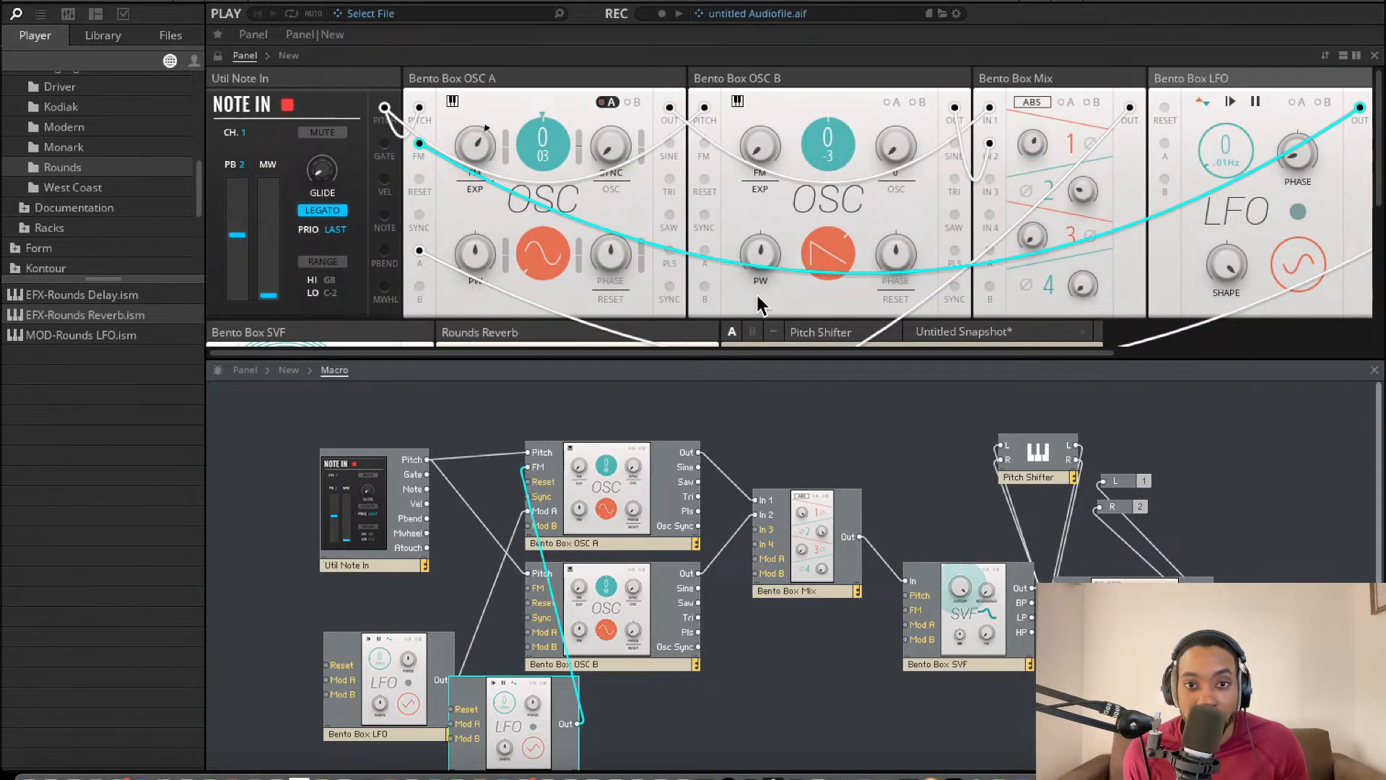
click(762, 270)
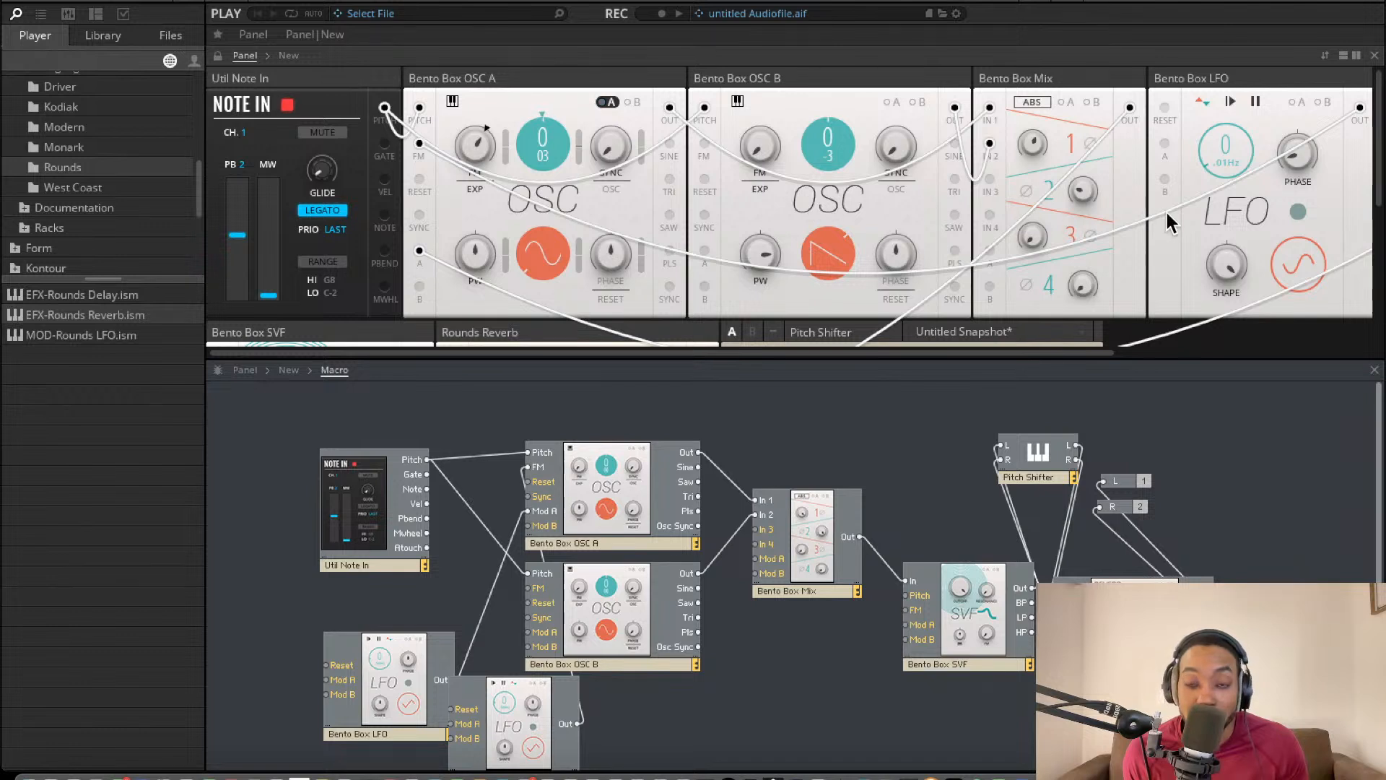
- Set the first LFO's rate to 0.79 Hz and change its Phase
mouse_move(1233, 139)
mouse_down()
mouse_move(1248, 44)
mouse_move(1221, 129)
mouse_up()
drag(1306, 154, 1299, 51)
drag(1222, 147, 1222, 141)
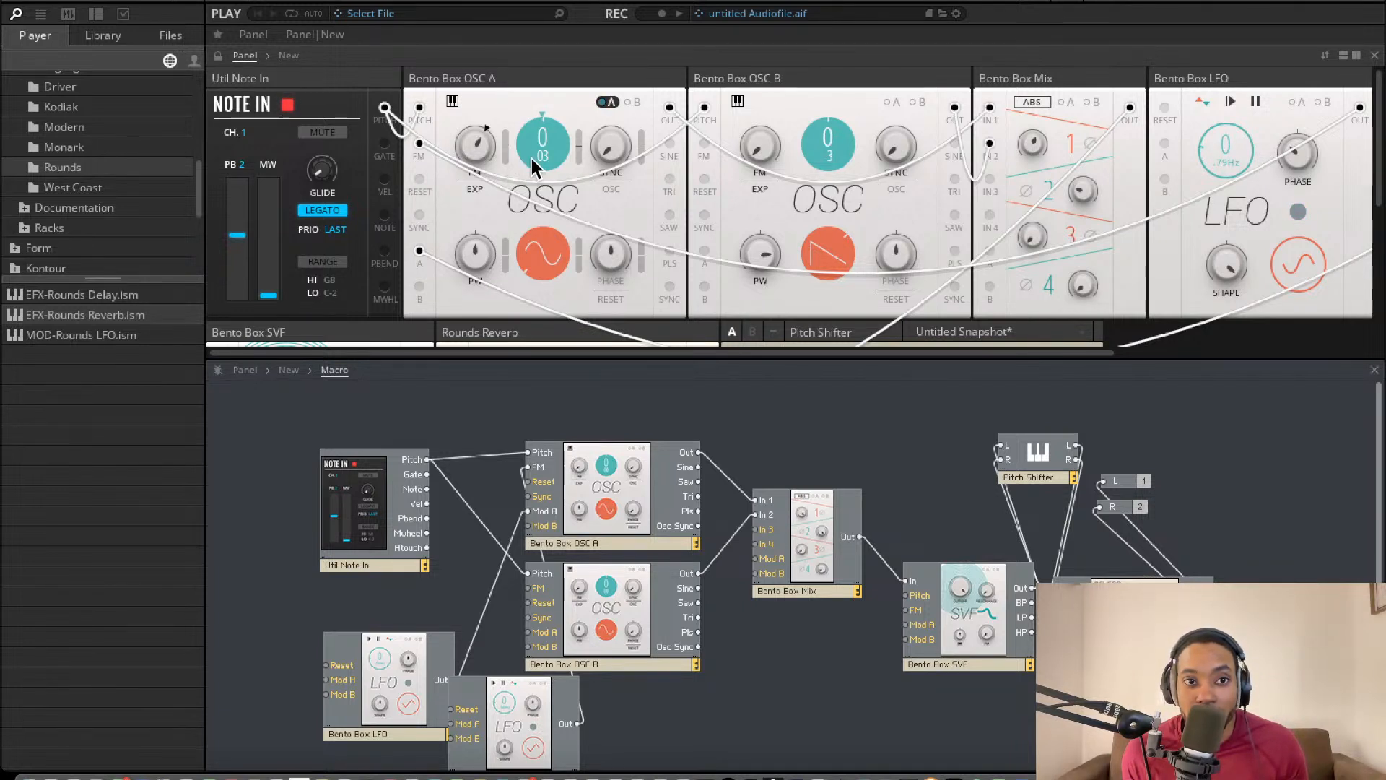
- Turn off Legato in Note In and set the Pitch Shifter's Shift L and Shift R to 24
click(340, 209)
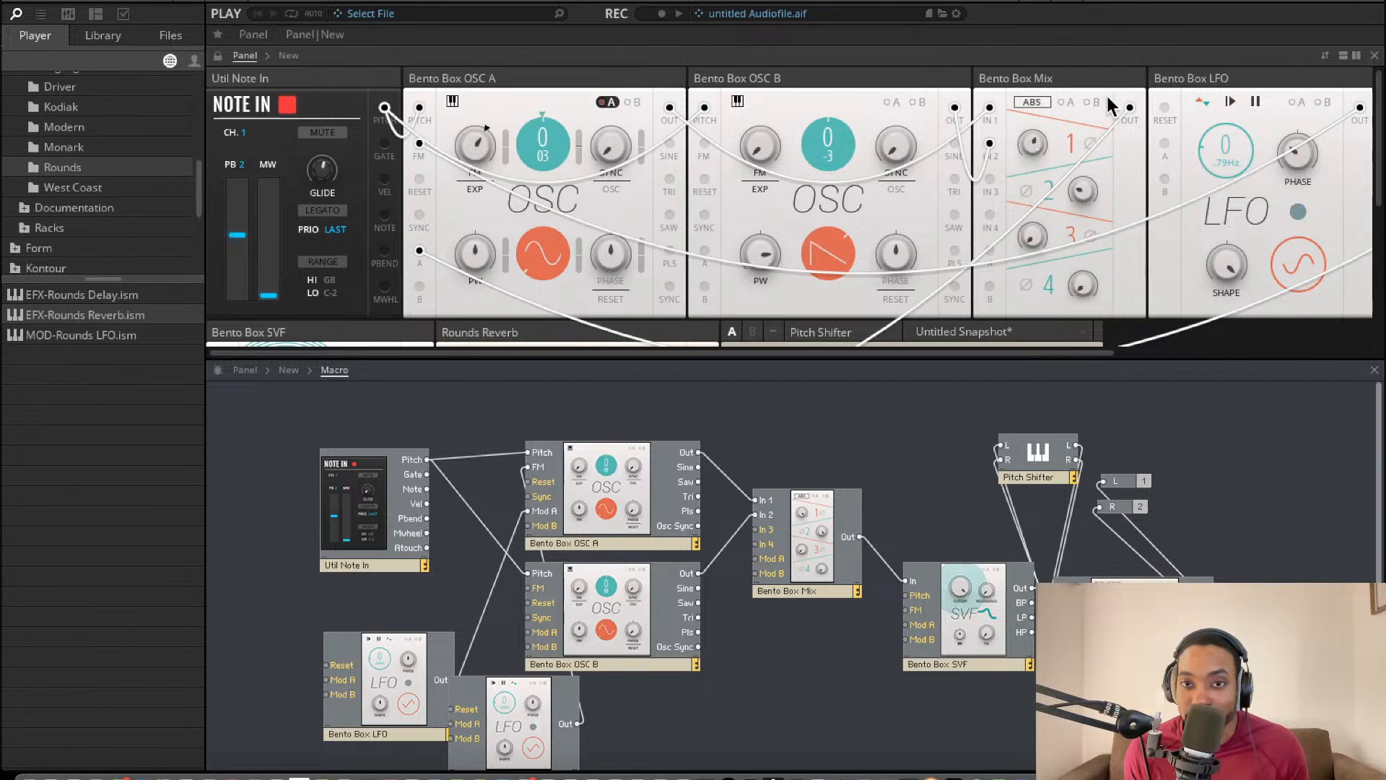
scroll(1047, 194, down, 5)
scroll(938, 206, up, 2)
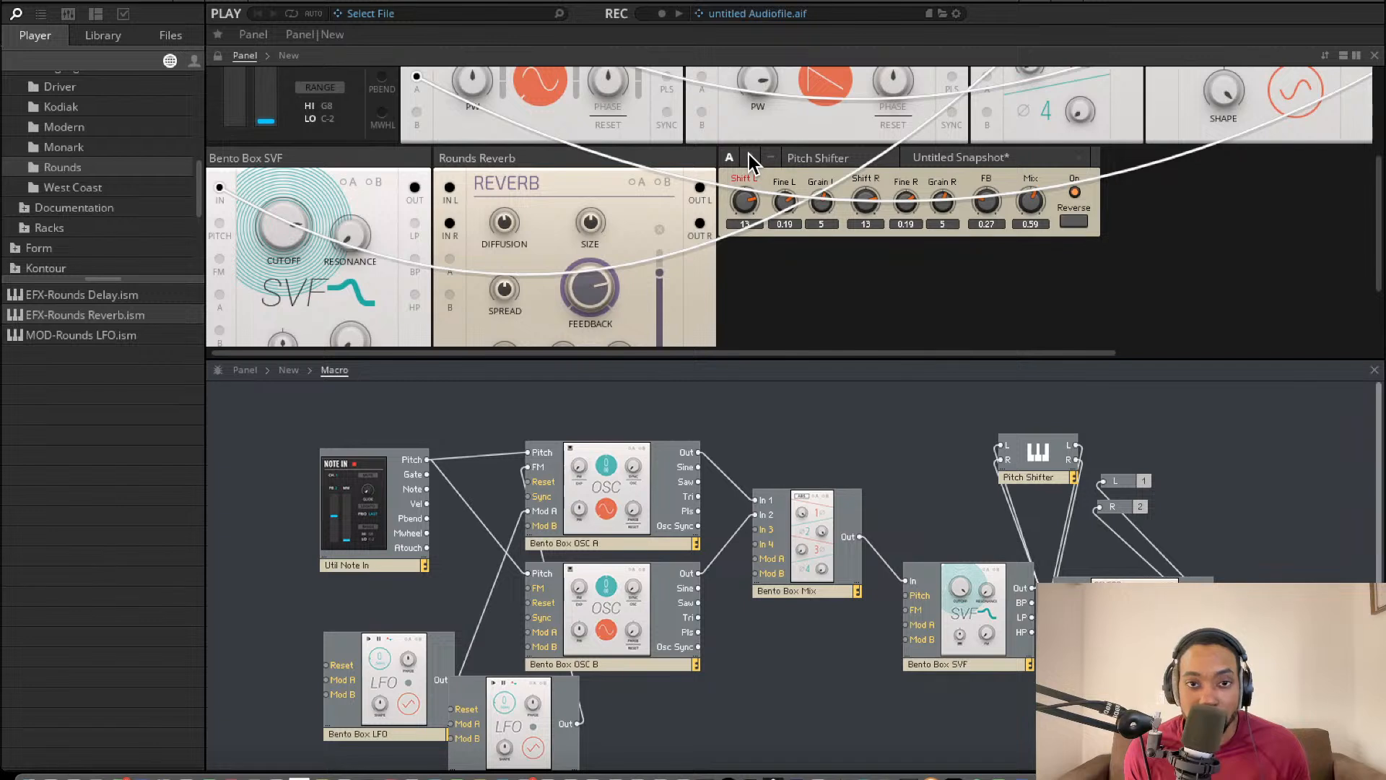
drag(748, 150, 755, 115)
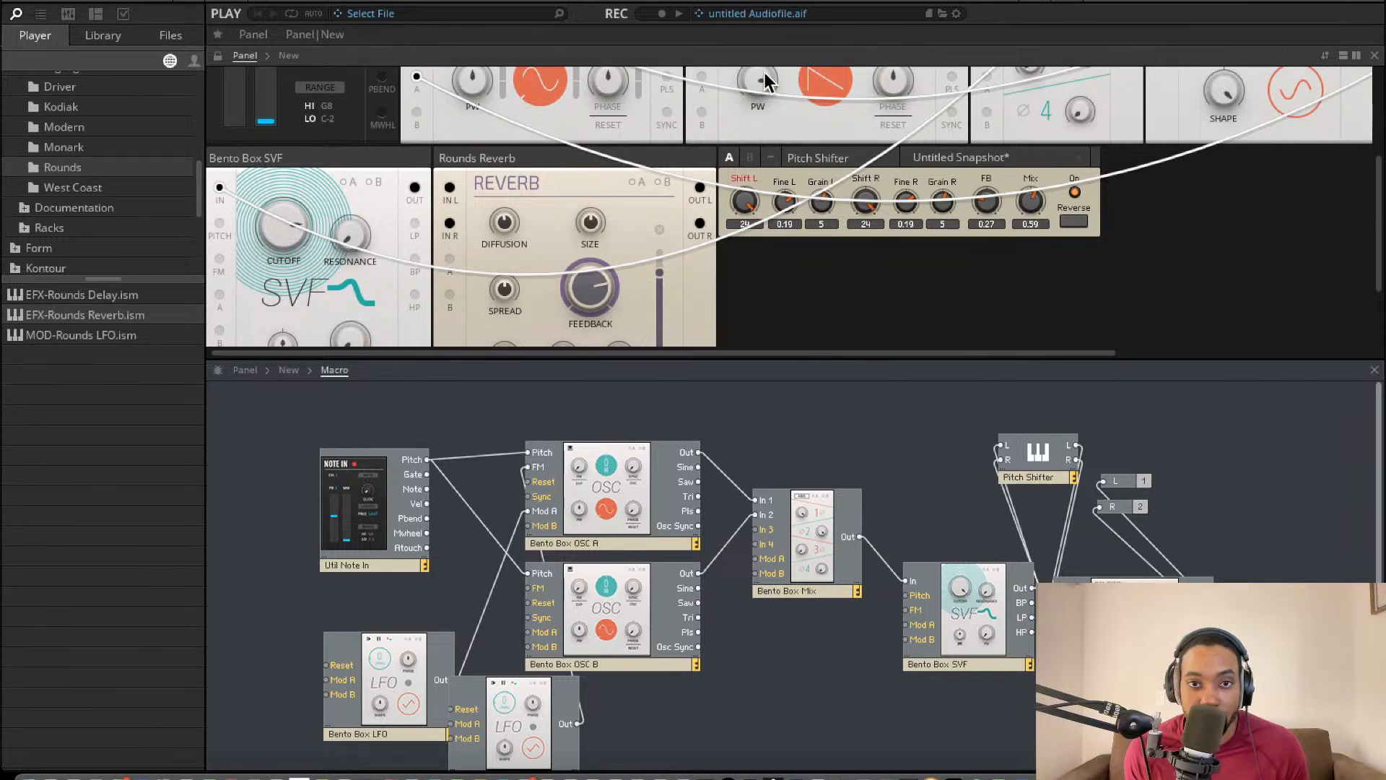
scroll(754, 159, up, 3)
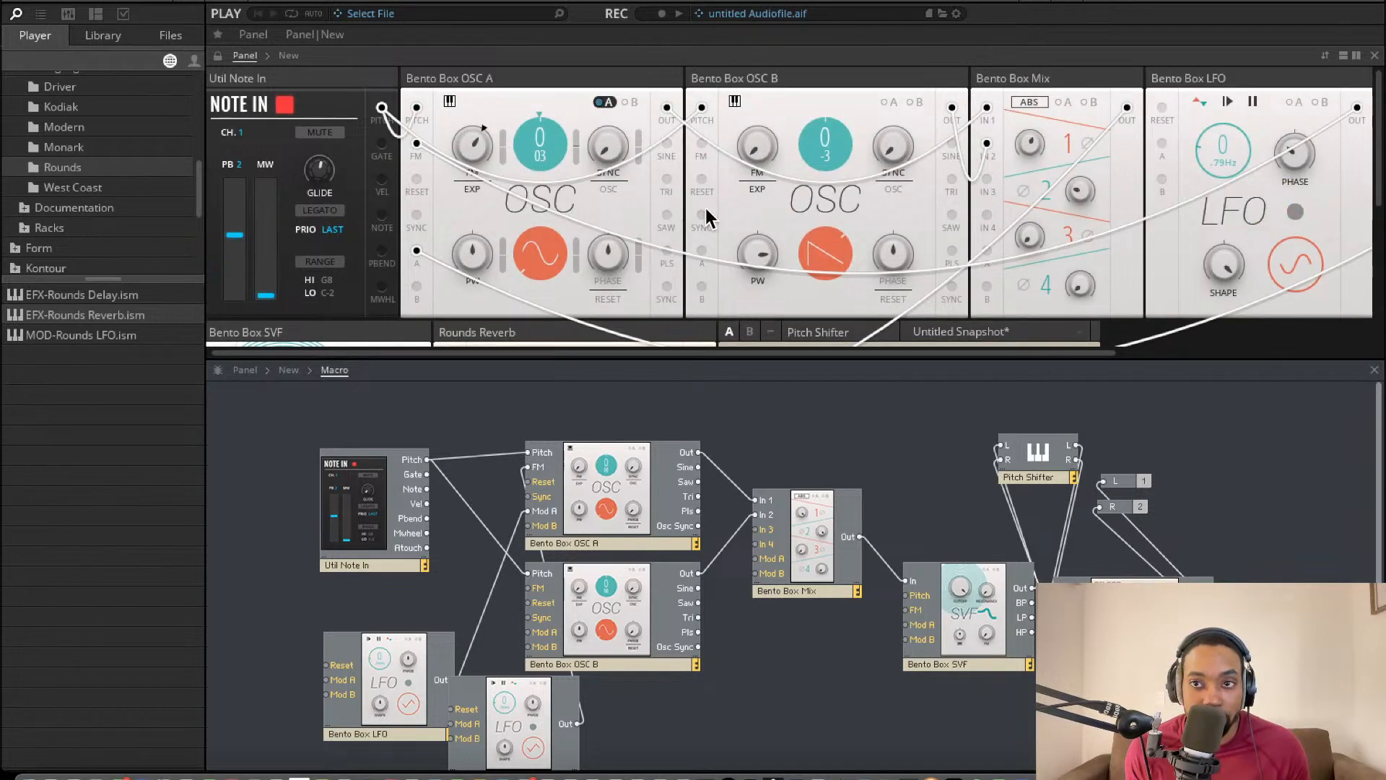